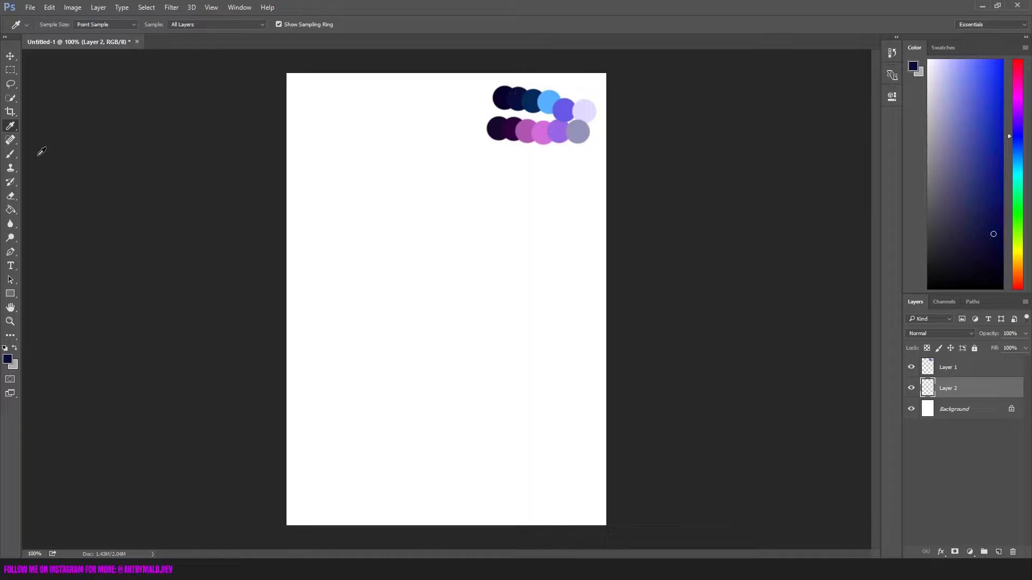
# - Cover the whole canvas on Layer 2 with broad dark navy brush strokes
pyautogui.rightClick(462, 355)
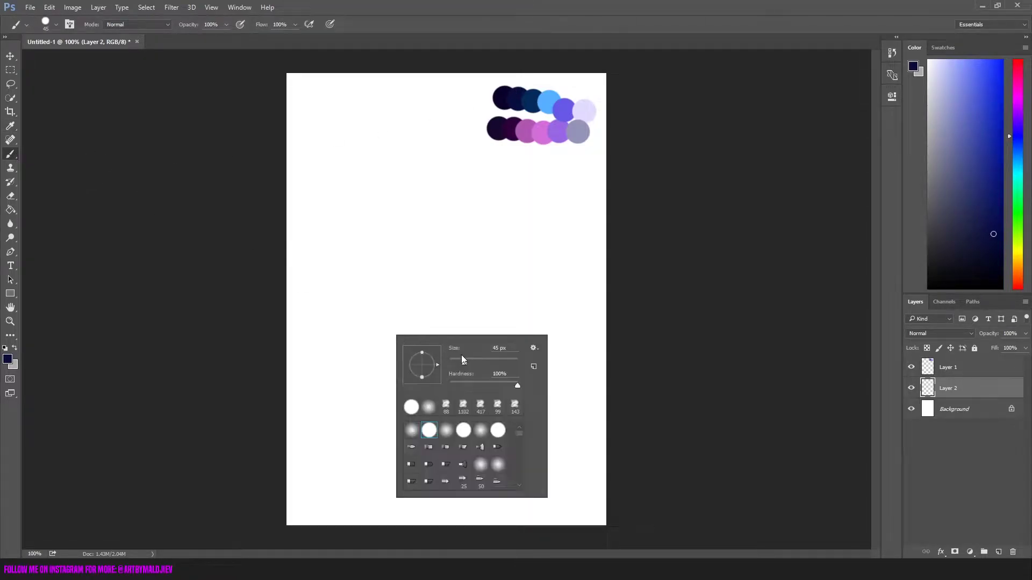
pyautogui.moveTo(277, 488)
pyautogui.mouseDown()
pyautogui.moveTo(516, 470)
pyautogui.moveTo(3, 414)
pyautogui.moveTo(208, 341)
pyautogui.moveTo(127, 338)
pyautogui.moveTo(284, 491)
pyautogui.mouseUp()
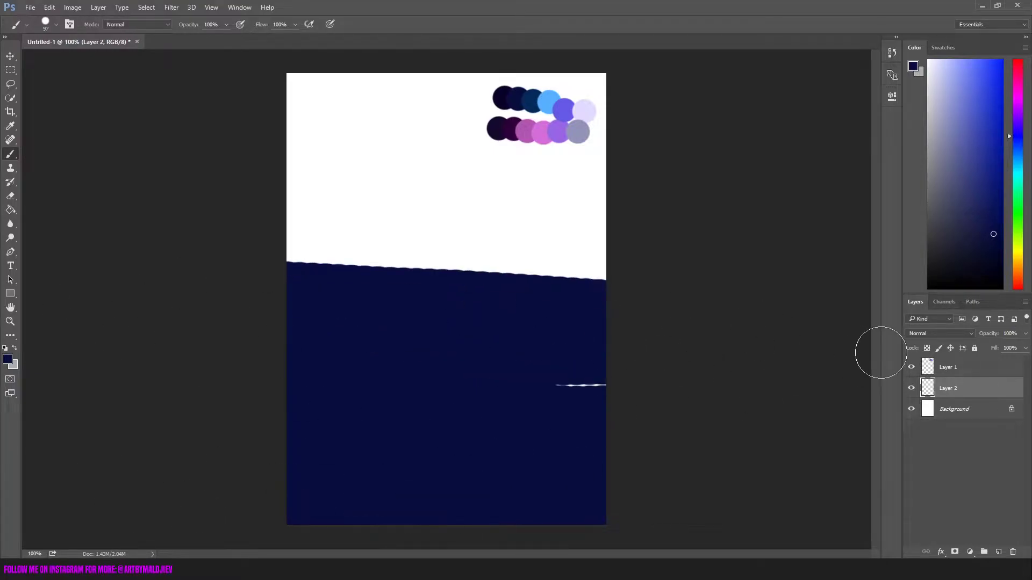
pyautogui.moveTo(880, 353)
pyautogui.mouseDown()
pyautogui.moveTo(461, 426)
pyautogui.moveTo(108, 230)
pyautogui.moveTo(697, 198)
pyautogui.moveTo(36, 183)
pyautogui.mouseUp()
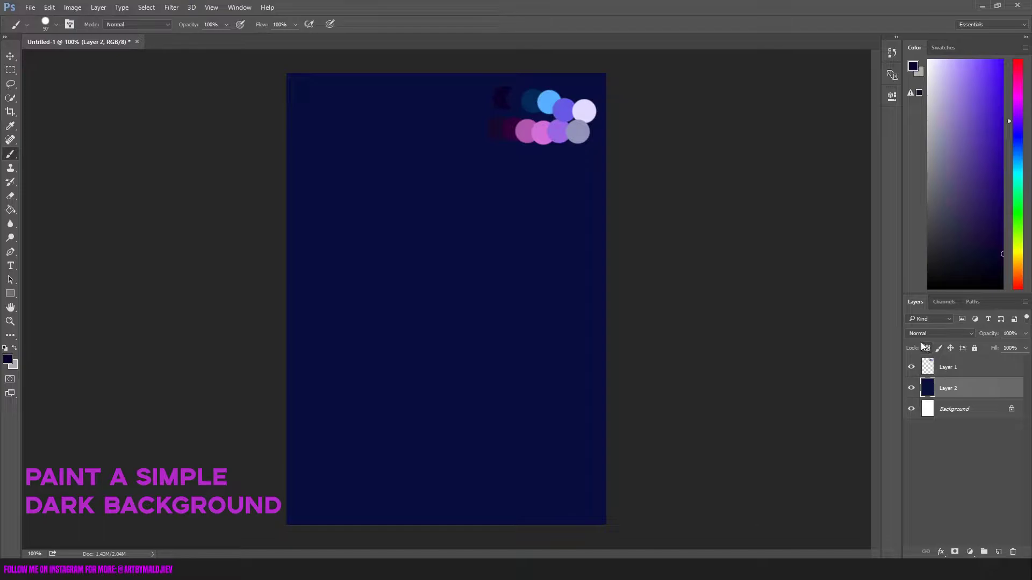
# - Add a new layer and paint a darker purple strip down the left edge
pyautogui.click(1025, 302)
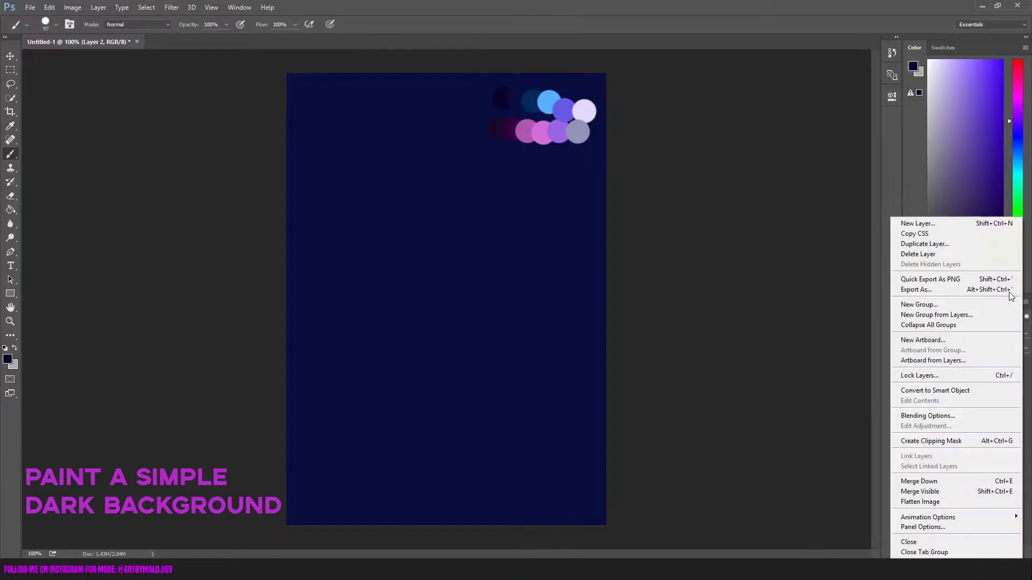
pyautogui.click(902, 223)
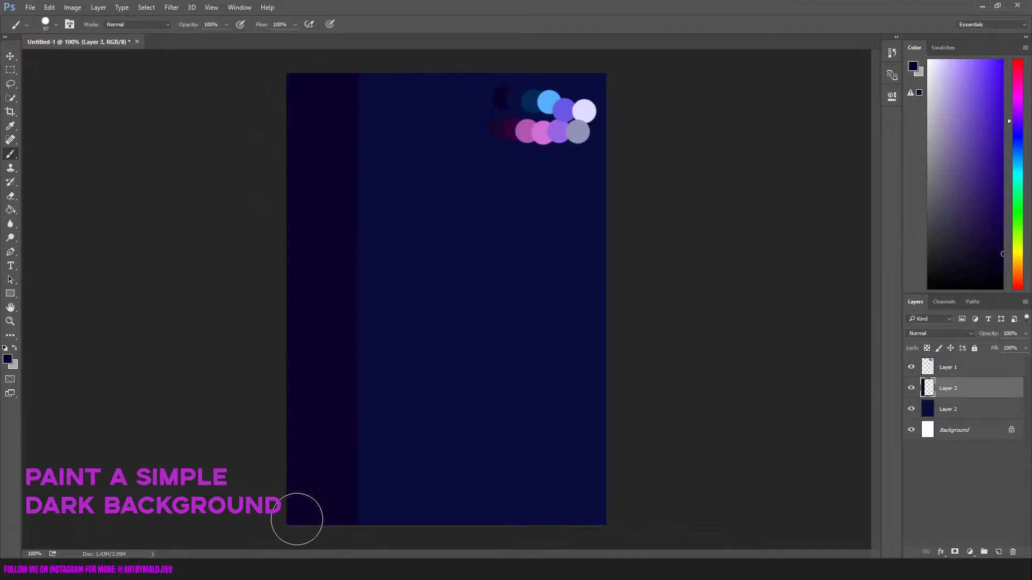
pyautogui.click(10, 154)
pyautogui.rightClick(346, 268)
pyautogui.press('Escape')
# - Add another layer above the strip and choose a soft round brush tip
pyautogui.press('0')
pyautogui.click(1025, 302)
pyautogui.click(903, 224)
pyautogui.rightClick(455, 397)
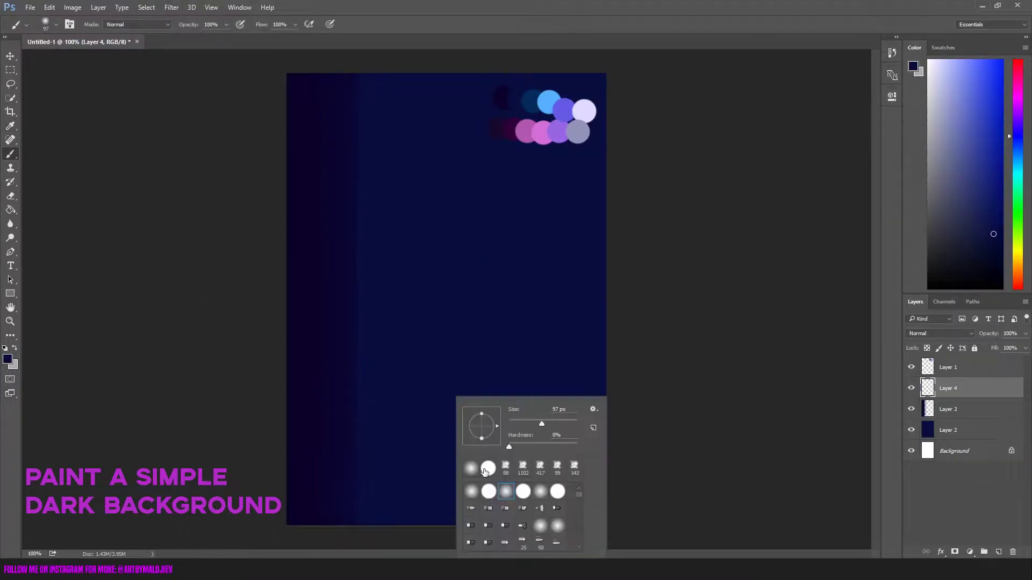
pyautogui.click(487, 491)
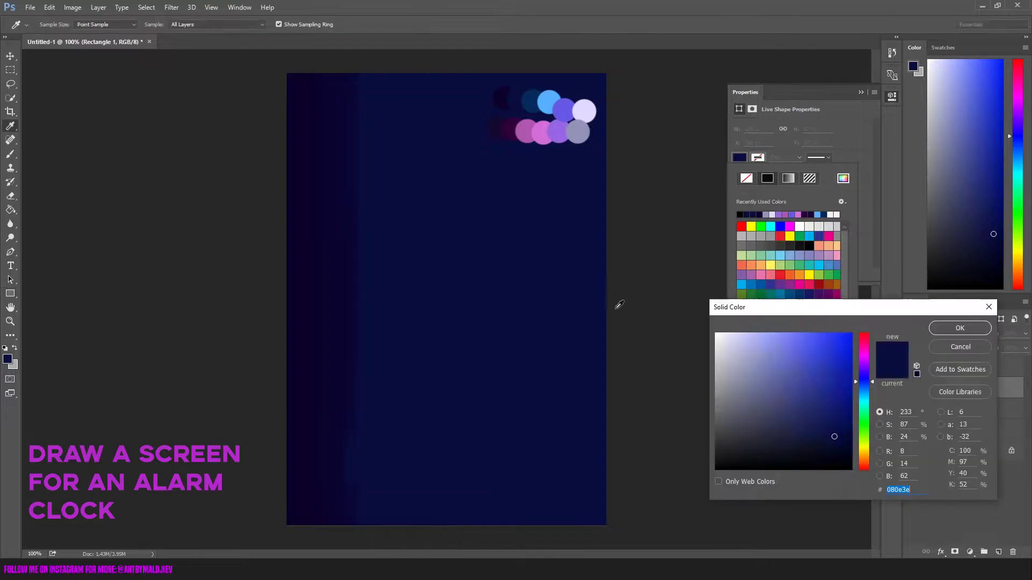
# - Confirm the dark navy rectangle and distort its corners into a perspective clock screen
pyautogui.press('Return')
pyautogui.hotkey('ctrl', 't')
pyautogui.rightClick(444, 276)
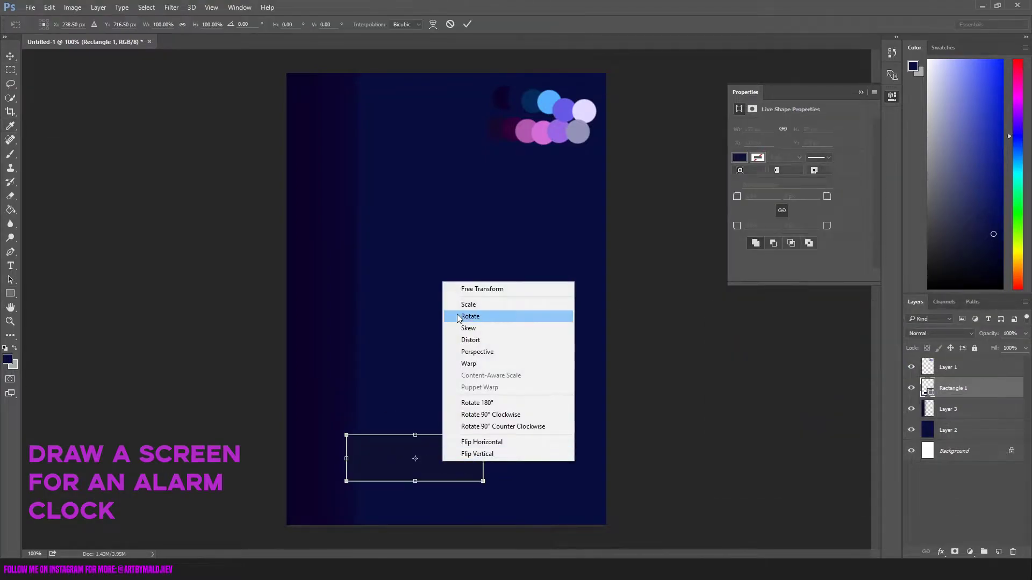
pyautogui.click(472, 356)
pyautogui.moveTo(483, 434); pyautogui.dragTo(488, 423)
pyautogui.moveTo(351, 440); pyautogui.dragTo(359, 439)
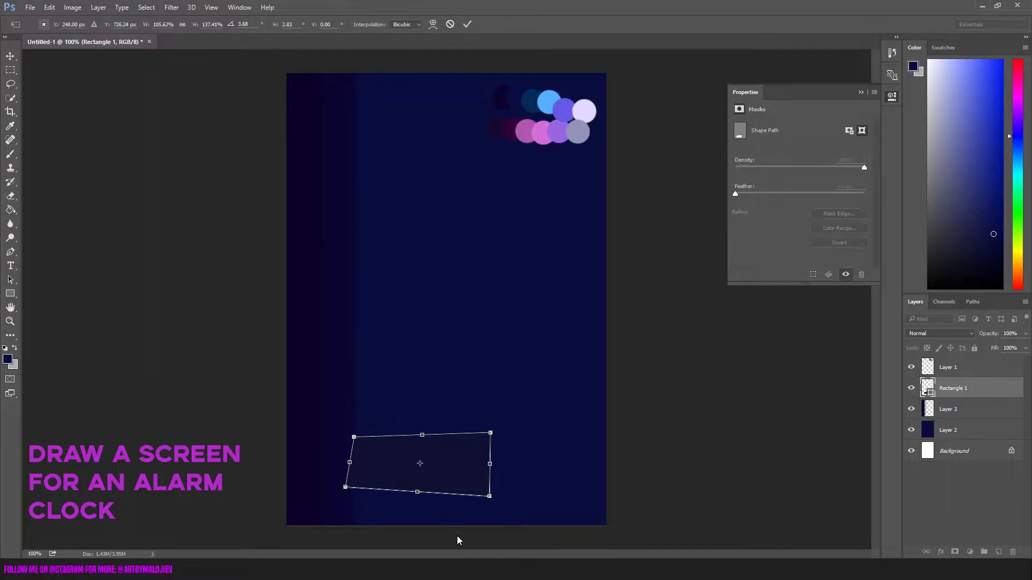
pyautogui.press('Return')
# - Duplicate the screen shape and enlarge the copy at the bottom
pyautogui.hotkey('ctrl', 'j')
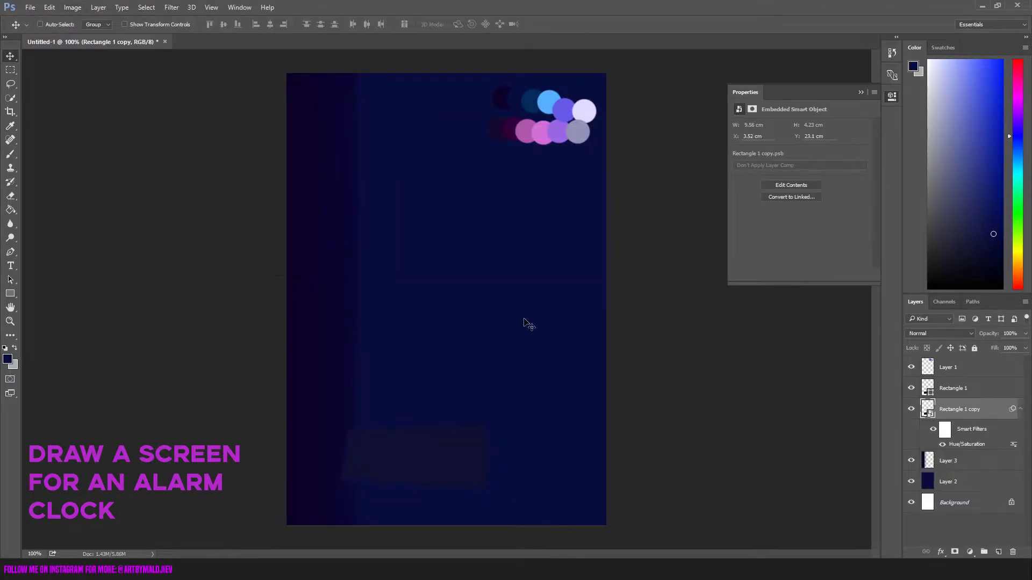
pyautogui.hotkey('ctrl', 't')
pyautogui.moveTo(486, 489); pyautogui.dragTo(502, 495)
pyautogui.press('Return')
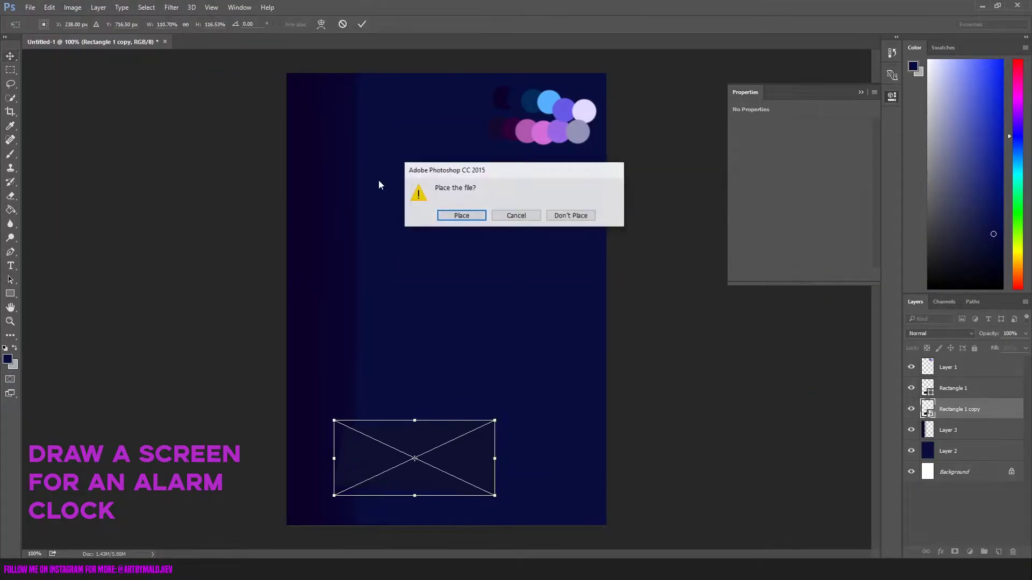
# - Lower the opacity of the background paint layers, including Layer 2, to 87%
pyautogui.click(962, 460)
pyautogui.keyDown('shift'); pyautogui.click(962, 482); pyautogui.keyUp('shift')
pyautogui.click(1025, 334)
pyautogui.moveTo(1022, 349); pyautogui.dragTo(1019, 349)
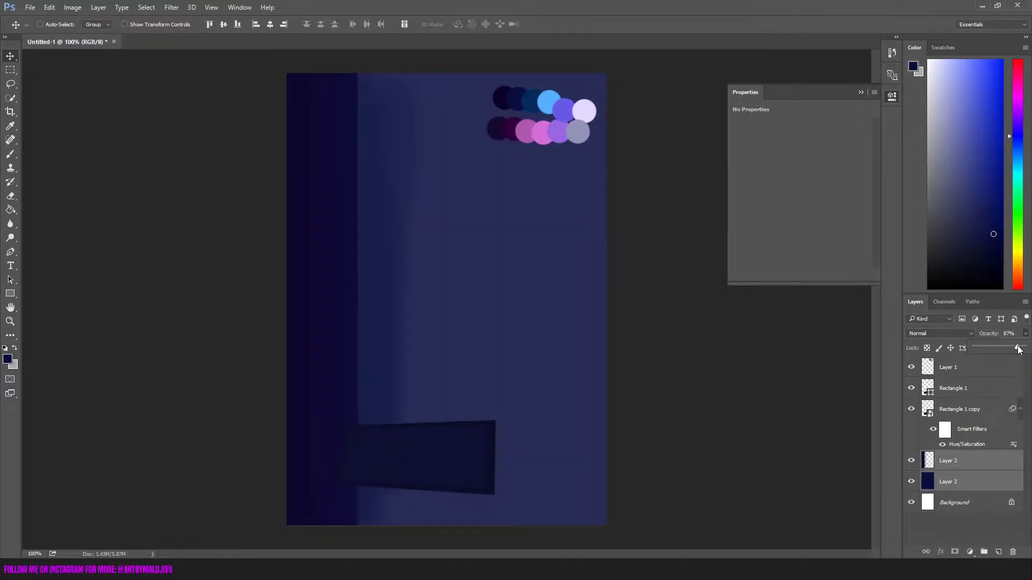
# - Toggle the left dark strip off and on, then add a new layer for the digits
pyautogui.click(962, 461)
pyautogui.click(911, 460)
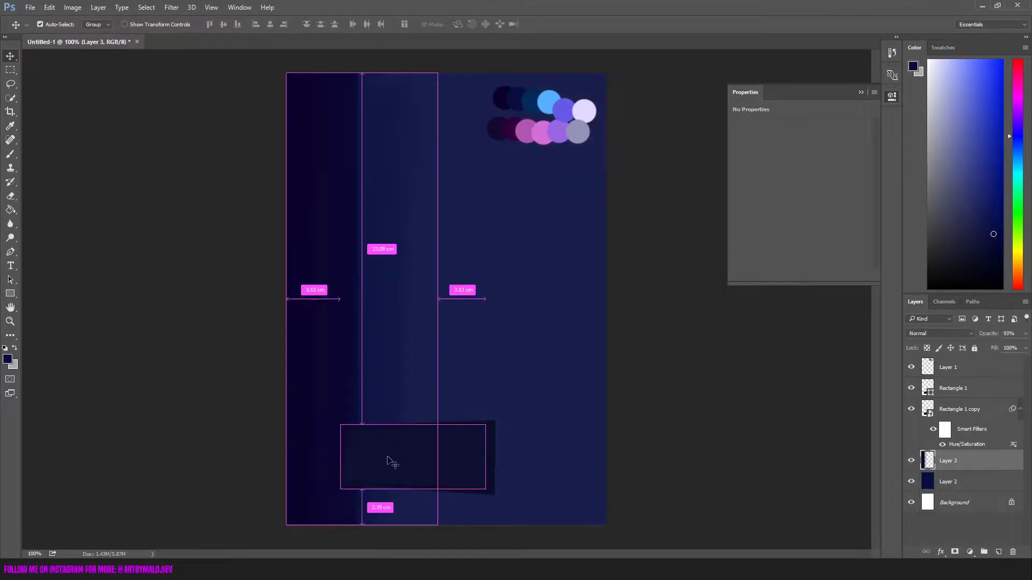
pyautogui.keyDown('ctrl'); pyautogui.click(408, 462); pyautogui.keyUp('ctrl')
pyautogui.hotkey('ctrl', 'shift', 'alt', 'n')
pyautogui.press('b')
pyautogui.keyDown('alt'); pyautogui.click(416, 287); pyautogui.keyUp('alt')
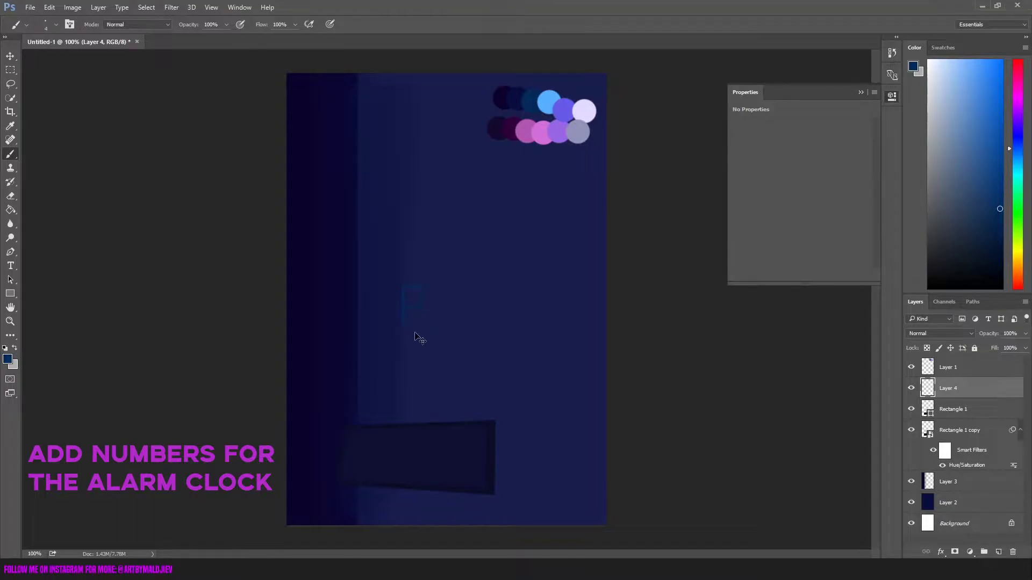
# - Duplicate the digit outline and slide the copies side by side into a row
pyautogui.hotkey('ctrl', 'j')
pyautogui.press('v')
pyautogui.moveTo(420, 339); pyautogui.dragTo(475, 344)
pyautogui.hotkey('ctrl', 'e')
pyautogui.hotkey('ctrl', 'j')
pyautogui.hotkey('ctrl', 'j')
pyautogui.moveTo(475, 344); pyautogui.dragTo(505, 351)
pyautogui.hotkey('ctrl', 'j')
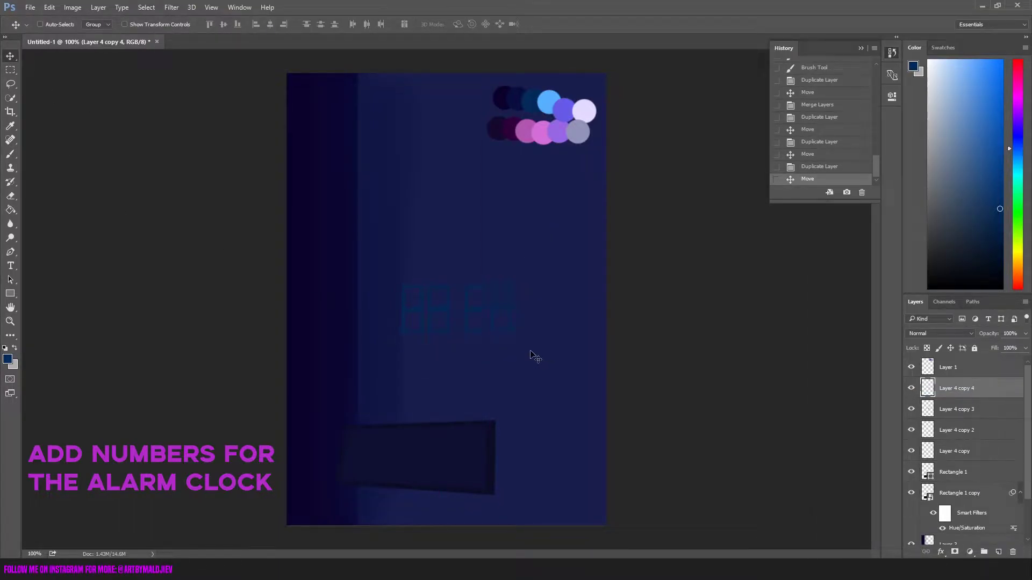
# - On a new layer, paint light blue from the swatches over a digit outline
pyautogui.press('b')
pyautogui.hotkey('ctrl', 'shift', 'alt', 'n')
pyautogui.click(458, 324)
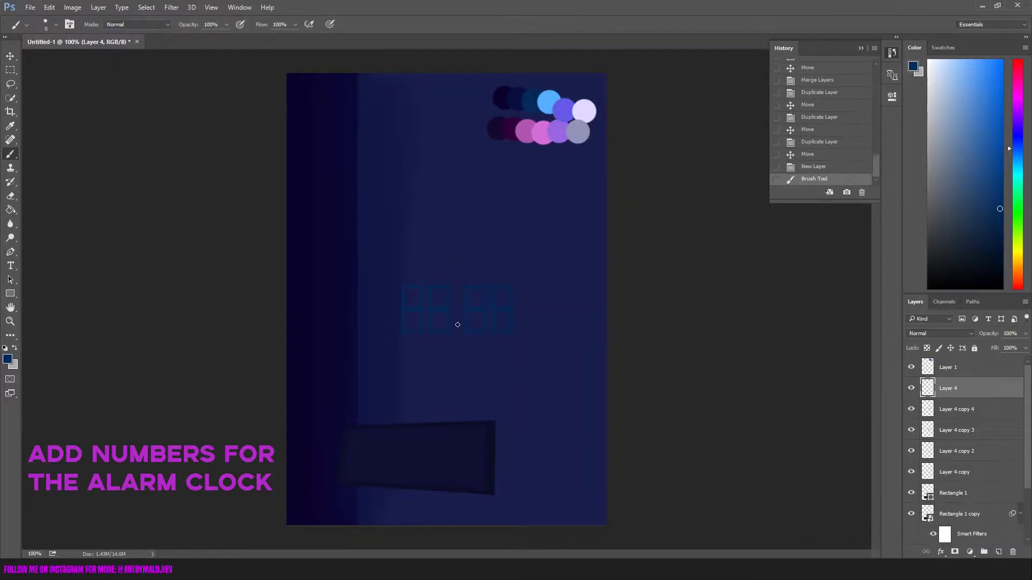
pyautogui.click(553, 96)
pyautogui.press('b')
pyautogui.rightClick(476, 303)
pyautogui.moveTo(462, 306)
pyautogui.mouseDown()
pyautogui.moveTo(486, 284)
pyautogui.moveTo(457, 299)
pyautogui.moveTo(430, 339)
pyautogui.mouseUp()
pyautogui.press('z')
pyautogui.hotkey('ctrl', 'alt', 'z')
pyautogui.hotkey('ctrl', 'alt', 'z')
pyautogui.hotkey('ctrl', 'alt', 'z')
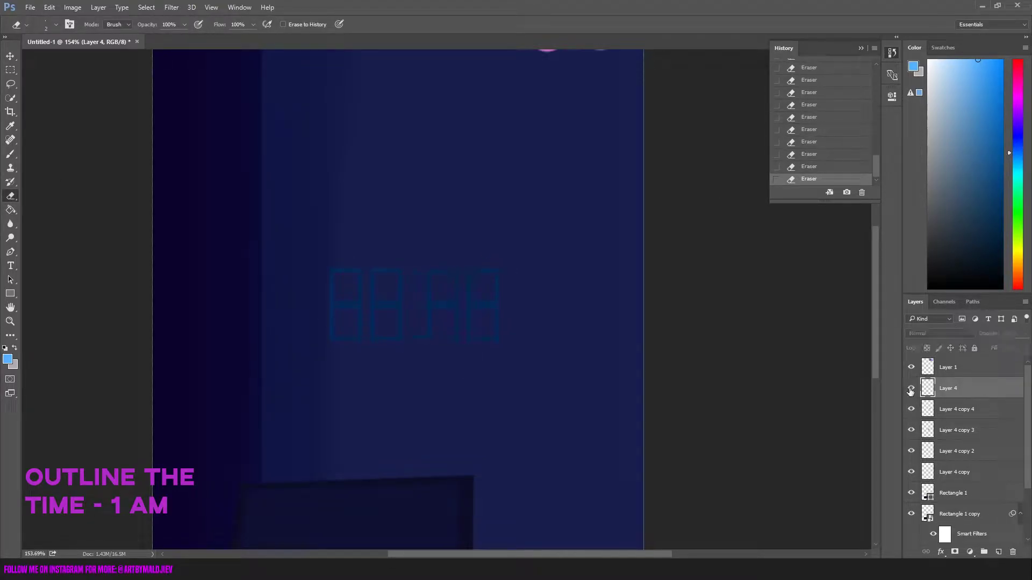
# - Duplicate the glowing digit, set the copy to 47% opacity, and merge them
pyautogui.press('v')
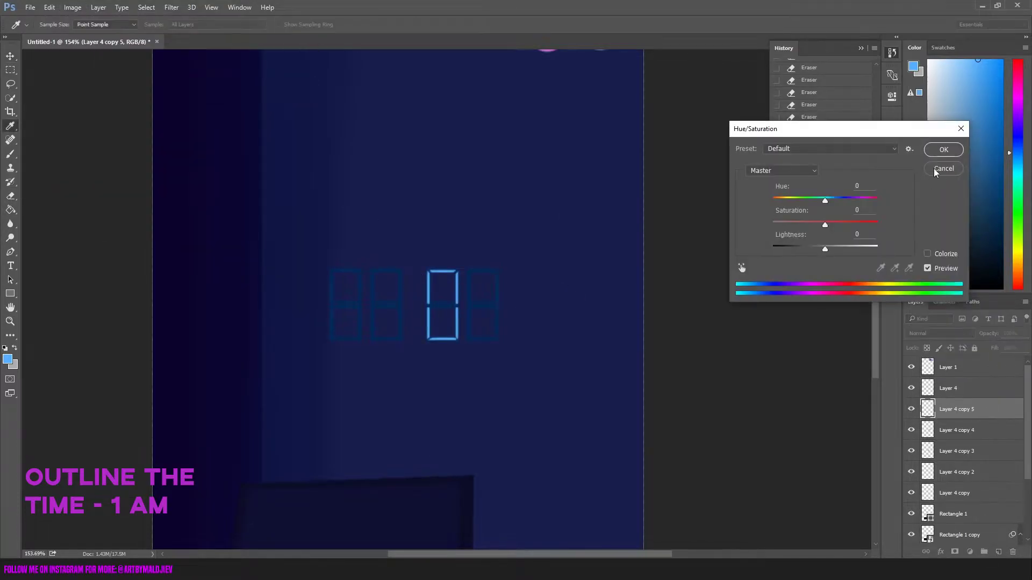
pyautogui.hotkey('ctrl', 'j')
pyautogui.click(1025, 333)
pyautogui.moveTo(1025, 348); pyautogui.dragTo(998, 349)
pyautogui.hotkey('ctrl', 'e')
# - Copy the finished 0 digit into the next slot, stepping back unwanted changes
pyautogui.hotkey('ctrl', 'j')
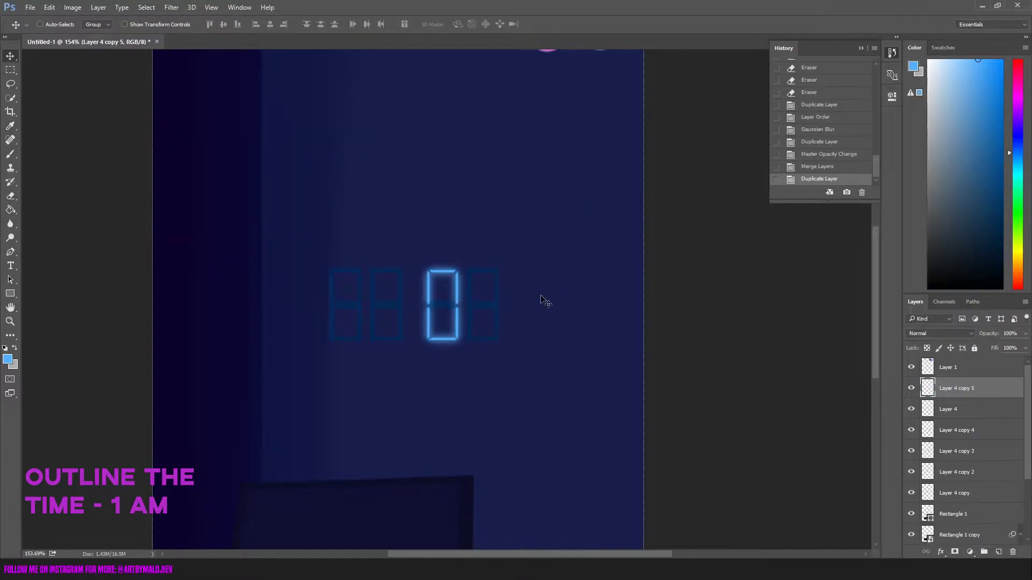
pyautogui.moveTo(443, 305)
pyautogui.mouseDown()
pyautogui.moveTo(483, 305)
pyautogui.moveTo(384, 304)
pyautogui.mouseUp()
pyautogui.hotkey('ctrl', 'j')
pyautogui.press('e')
pyautogui.hotkey('ctrl', 'alt', 'z')
pyautogui.hotkey('ctrl', 'alt', 'z')
pyautogui.hotkey('ctrl', 'alt', 'z')
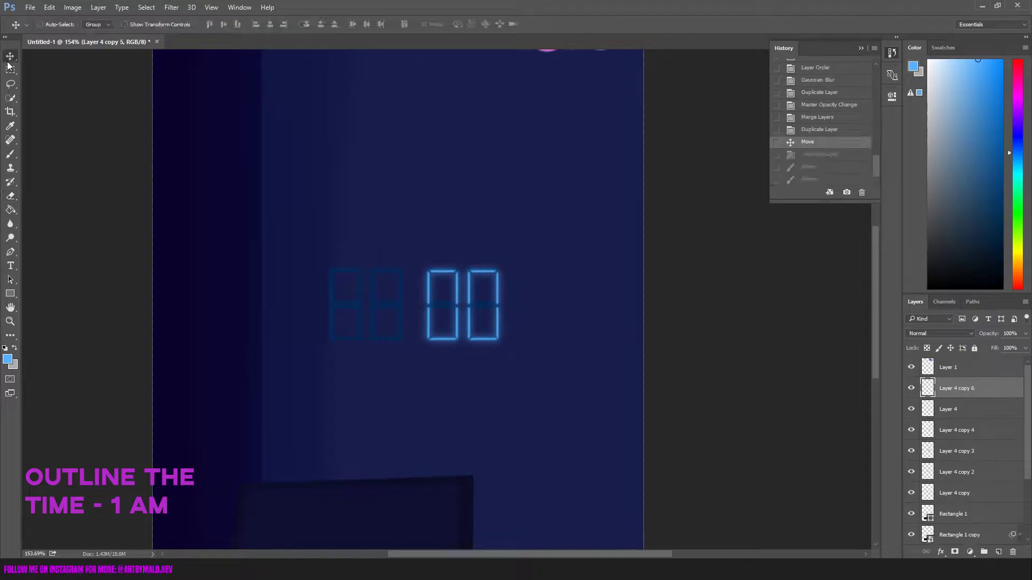
# - Add an 'AM' text label above the digits in a thin font with adjusted size and colour
pyautogui.press('t')
pyautogui.moveTo(507, 268); pyautogui.dragTo(570, 305)
pyautogui.moveTo(398, 178); pyautogui.dragTo(514, 239)
pyautogui.write('AM')
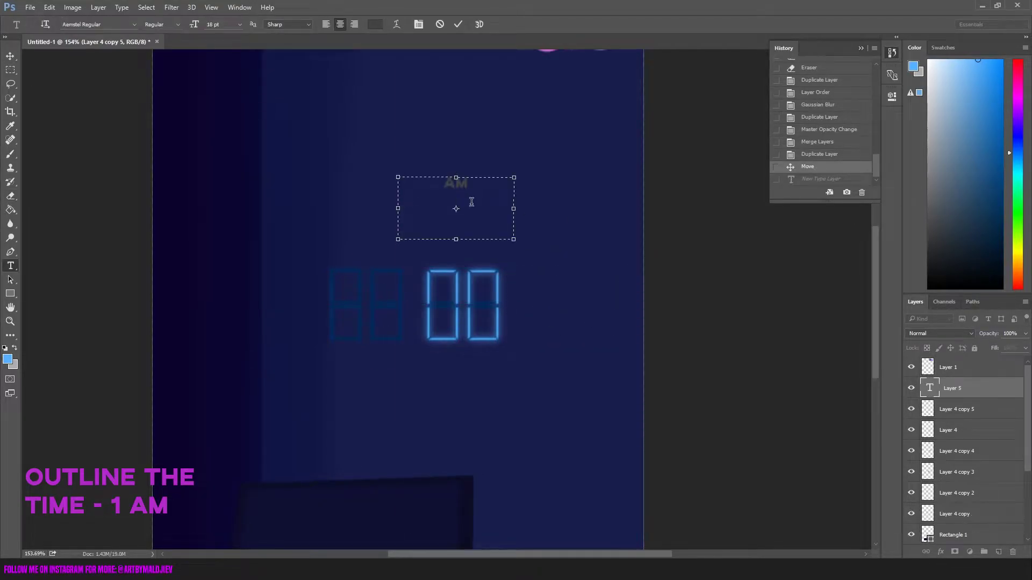
pyautogui.click(134, 24)
pyautogui.click(132, 101)
pyautogui.click(375, 24)
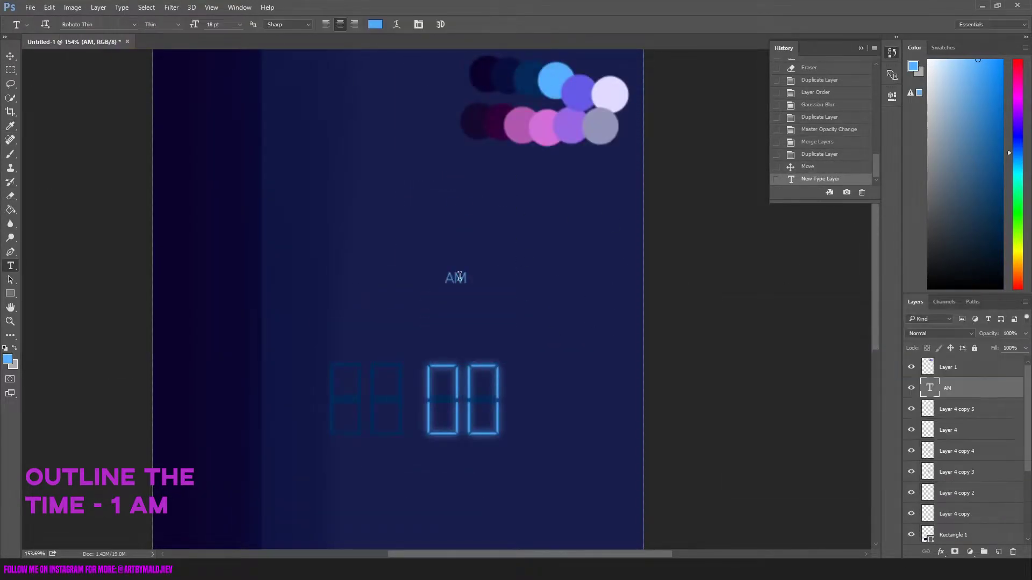
# - Make a smart-object glow copy of AM beneath it and place AM at the 00's top right
pyautogui.rightClick(952, 388)
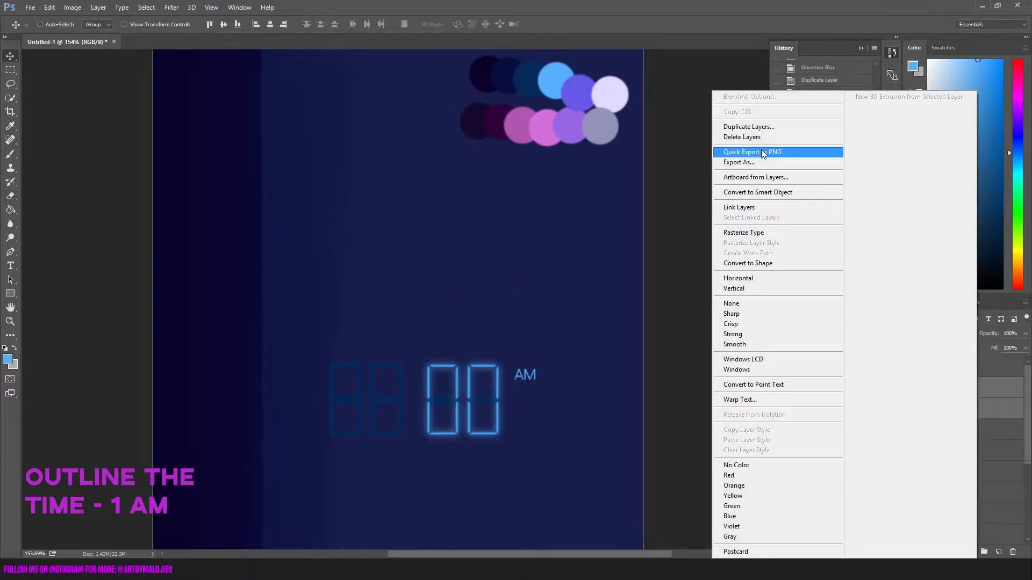
pyautogui.click(774, 152)
pyautogui.rightClick(952, 388)
pyautogui.click(774, 96)
pyautogui.moveTo(978, 396); pyautogui.dragTo(978, 414)
pyautogui.click(172, 7)
pyautogui.click(258, 177)
pyautogui.click(921, 248)
pyautogui.moveTo(544, 379); pyautogui.dragTo(536, 375)
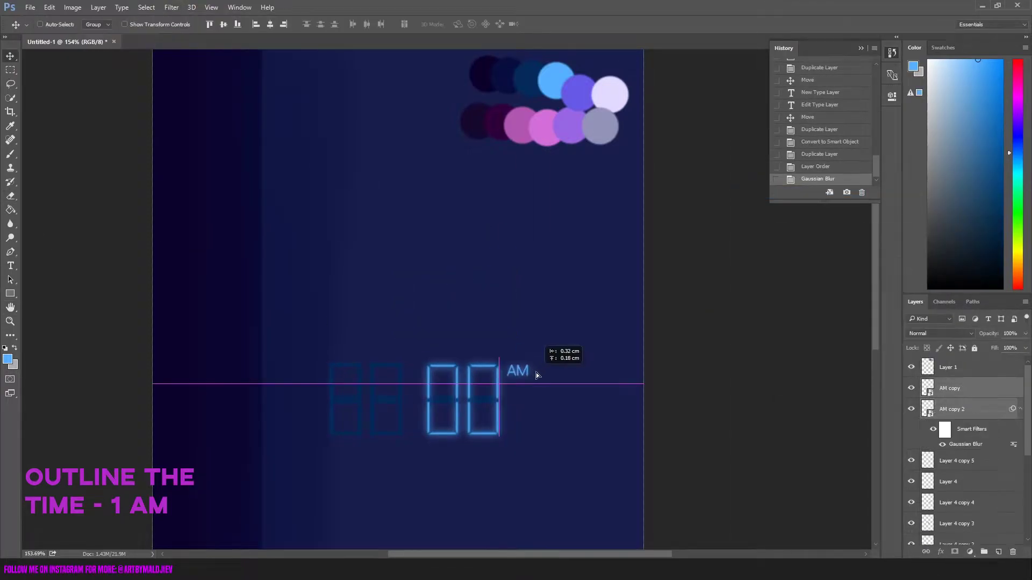
# - On a new layer, paint a vertical stroke for the 1 and erase it into shape
pyautogui.hotkey('ctrl', 'shift', 'alt', 'n')
pyautogui.moveTo(400, 367); pyautogui.dragTo(400, 395)
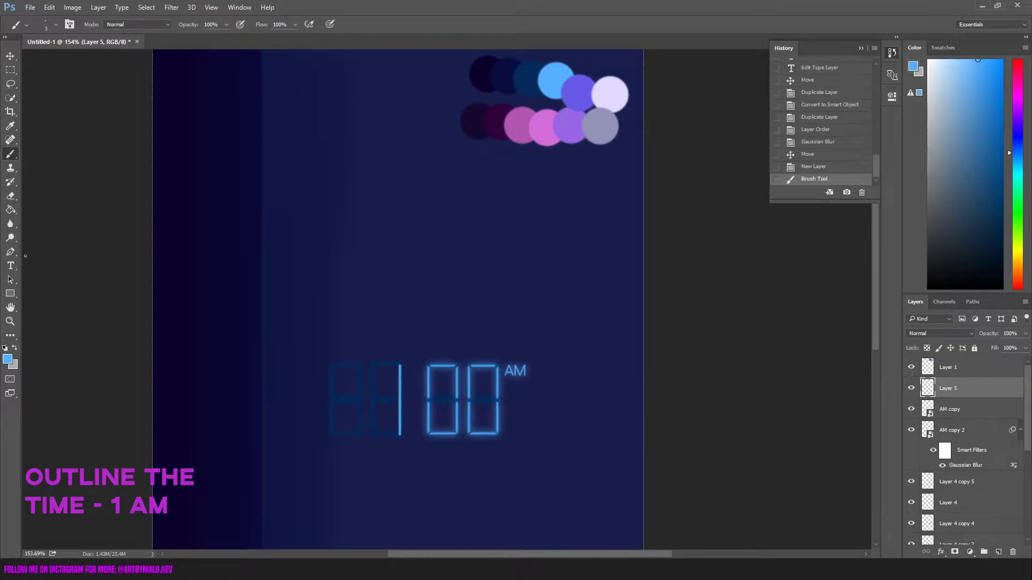
pyautogui.press('e')
pyautogui.rightClick(480, 418)
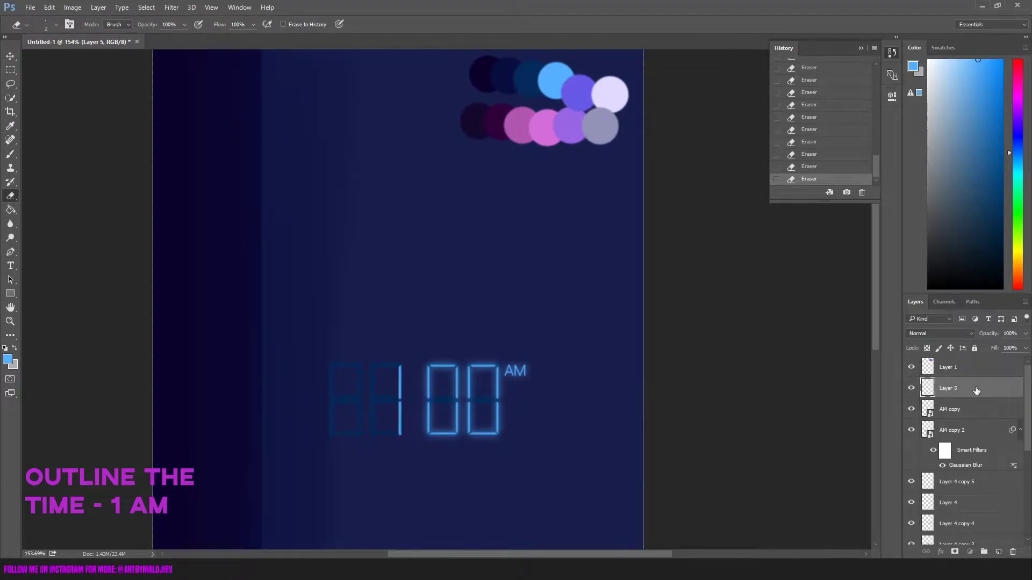
# - Add a blurred glow copy beneath the 1 and set the brush size to 6
pyautogui.hotkey('ctrl', 'j')
pyautogui.hotkey('ctrl', '[')
pyautogui.hotkey('ctrl', 'alt', 'f')
pyautogui.press('Return')
pyautogui.press('b')
pyautogui.rightClick(432, 390)
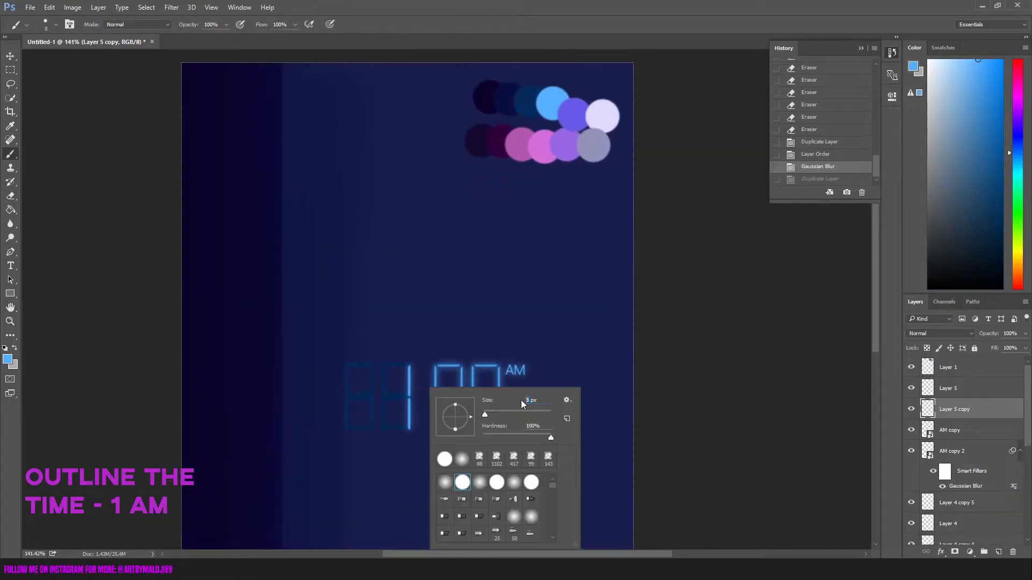
pyautogui.write('6')
pyautogui.press('Return')
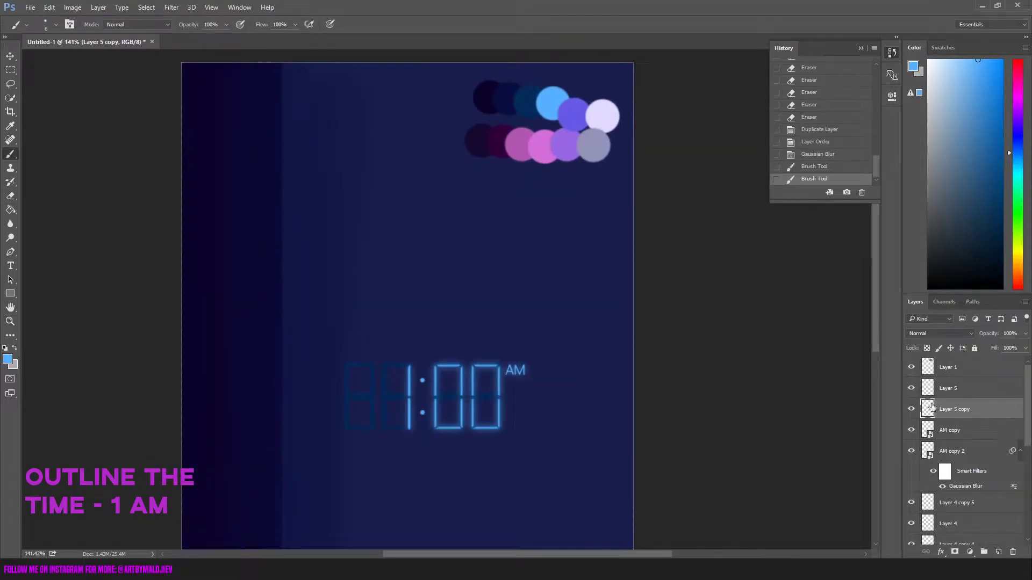
# - Merge the 1 with its glow, group the number layers, and paint two colon dots
pyautogui.hotkey('ctrl', 'e')
pyautogui.hotkey('ctrl', 'g')
pyautogui.hotkey('ctrl', 'shift', 'alt', 'n')
pyautogui.scroll(1, 420, 430)
pyautogui.click(422, 407)
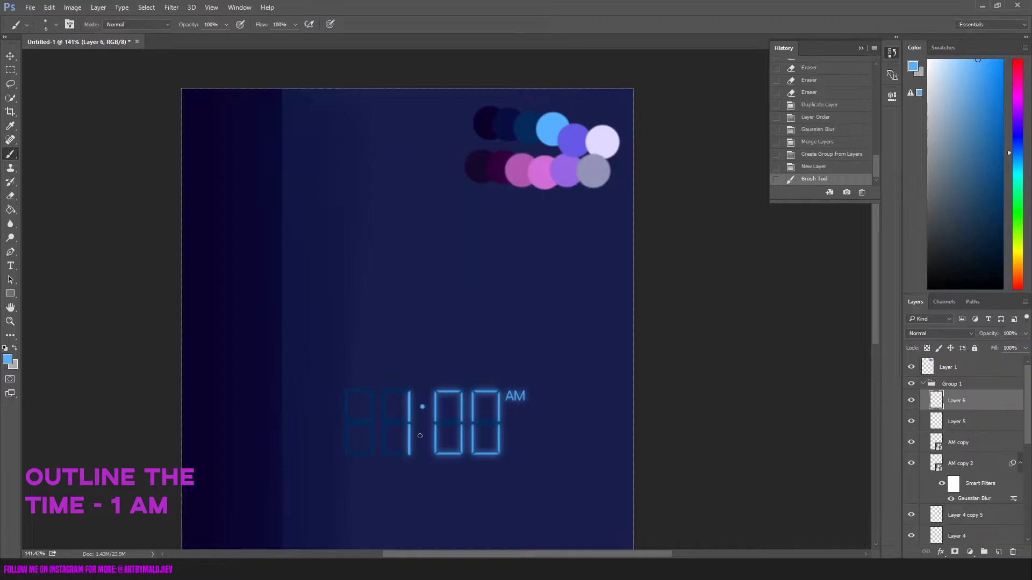
pyautogui.click(422, 437)
# - Duplicate the digit layers and blur the copies for a stronger soft glow
pyautogui.hotkey('ctrl', 'j')
pyautogui.hotkey('ctrl', '[')
pyautogui.hotkey('ctrl', 'j')
pyautogui.hotkey('ctrl', 'alt', 'f')
pyautogui.press('Return')
pyautogui.hotkey('ctrl', 'j')
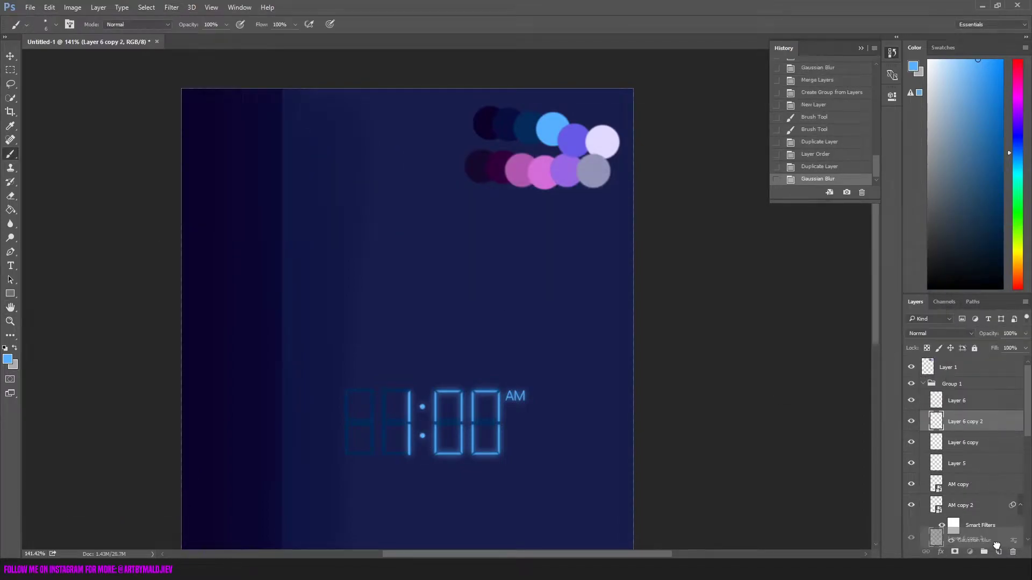
# - Sample a canvas colour and prepare a new glow layer with brush size 73
pyautogui.press('i')
pyautogui.hotkey('ctrl', 'shift', 'alt', 'n')
pyautogui.press('b')
pyautogui.rightClick(487, 395)
pyautogui.write('73')
pyautogui.press('Return')
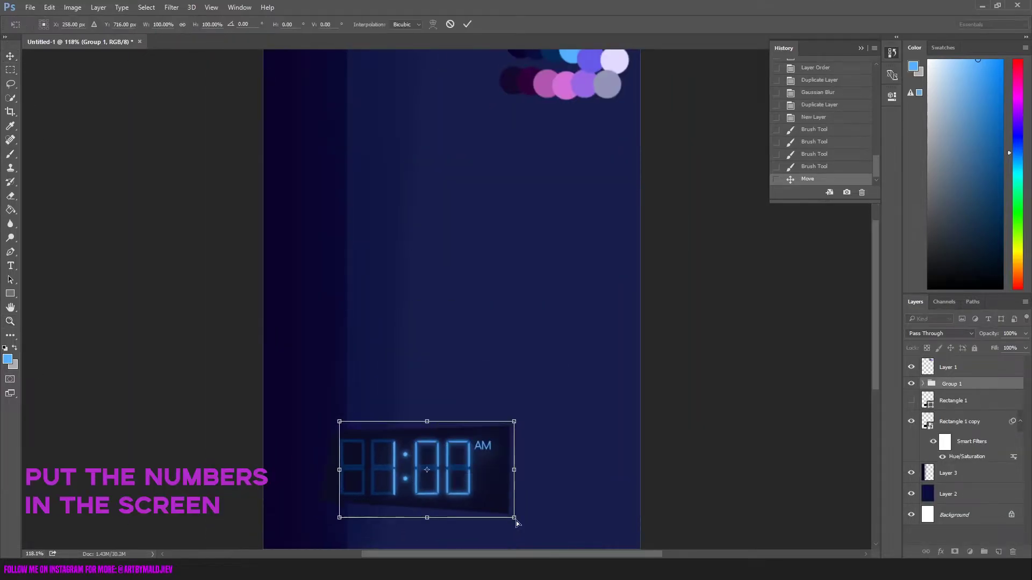
# - Distort the clock digits in perspective onto the screen and nudge them into place
pyautogui.rightClick(516, 523)
pyautogui.click(510, 373)
pyautogui.moveTo(515, 518); pyautogui.dragTo(519, 532)
pyautogui.scroll(-2, 504, 460)
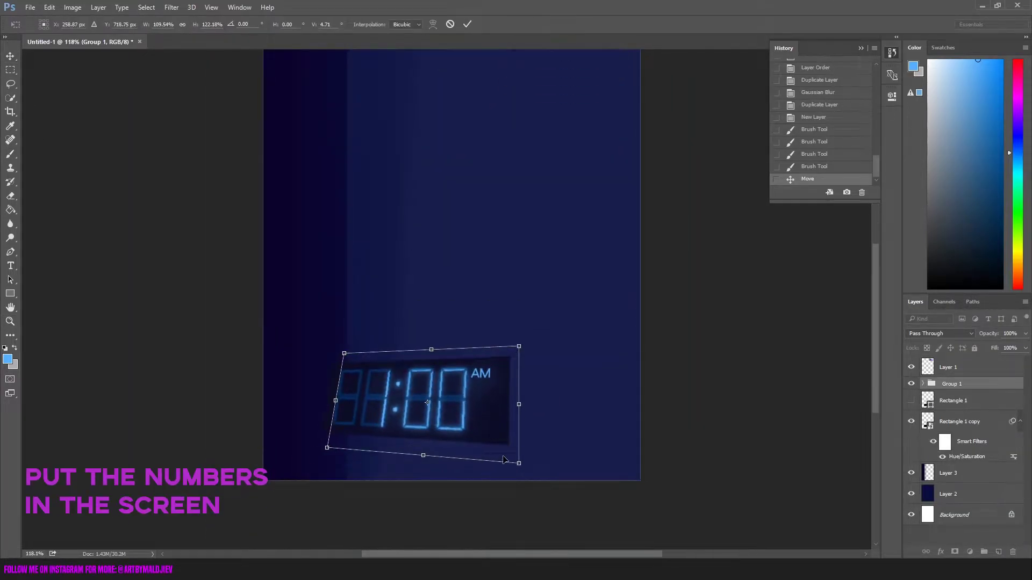
pyautogui.press('v')
pyautogui.press('Return')
pyautogui.press('Right')
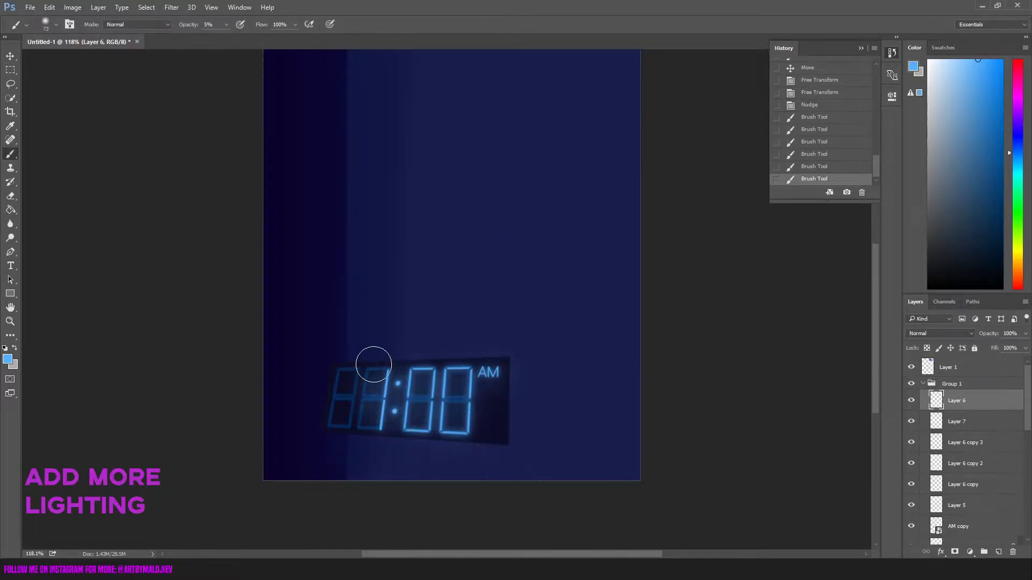
# - Paint a soft blue glow below the clock with a brush of about 149 px
pyautogui.rightClick(329, 397)
pyautogui.press('Return')
pyautogui.moveTo(376, 425)
pyautogui.mouseDown()
pyautogui.moveTo(411, 425)
pyautogui.moveTo(312, 413)
pyautogui.mouseUp()
pyautogui.moveTo(322, 446); pyautogui.dragTo(436, 510)
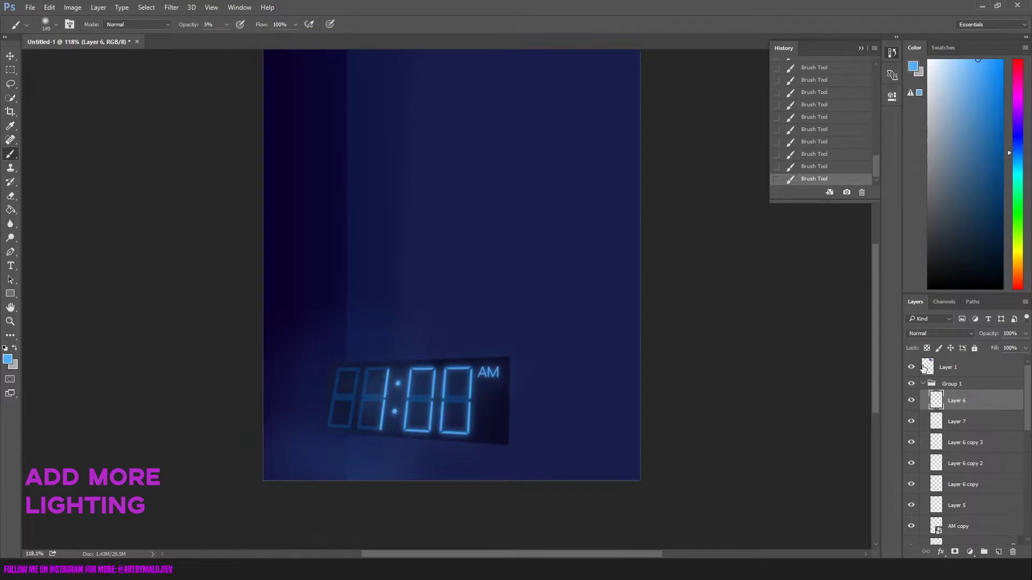
# - Duplicate the clock screen rectangle below the original and stretch the copy wider
pyautogui.click(924, 384)
pyautogui.click(957, 421)
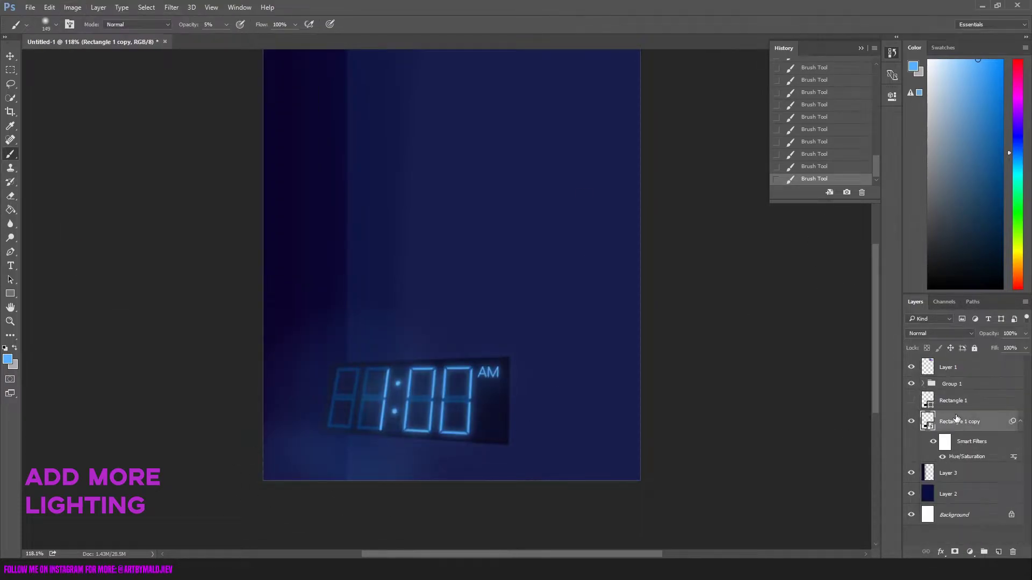
pyautogui.hotkey('ctrl', 'j')
pyautogui.hotkey('ctrl', '[')
pyautogui.hotkey('ctrl', 't')
pyautogui.moveTo(509, 400); pyautogui.dragTo(520, 400)
# - Darken the copy with Hue/Saturation and extend it downward as the clock's base
pyautogui.press('Return')
pyautogui.hotkey('ctrl', 'u')
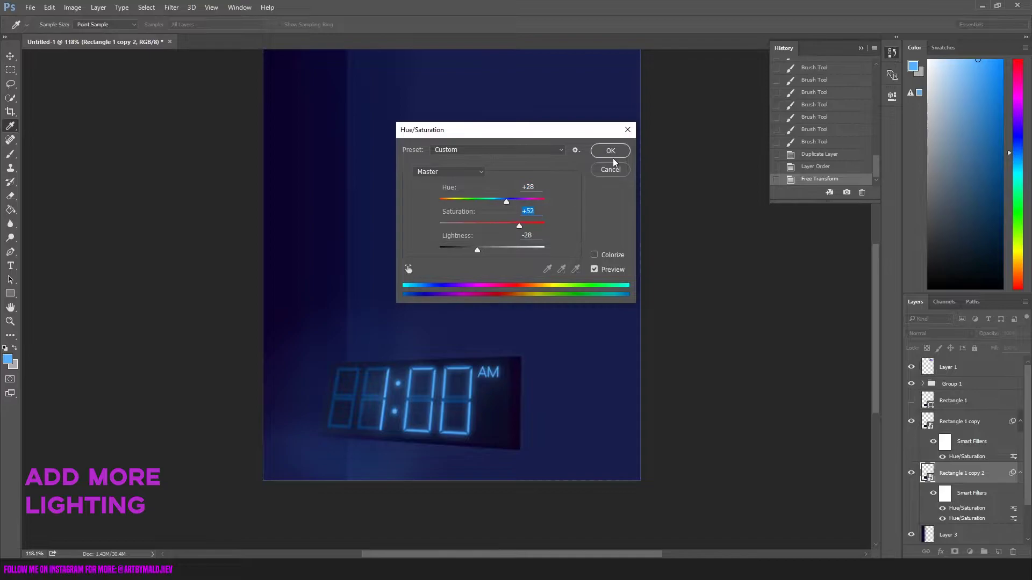
pyautogui.click(610, 151)
pyautogui.hotkey('ctrl', 't')
pyautogui.moveTo(418, 450); pyautogui.dragTo(418, 454)
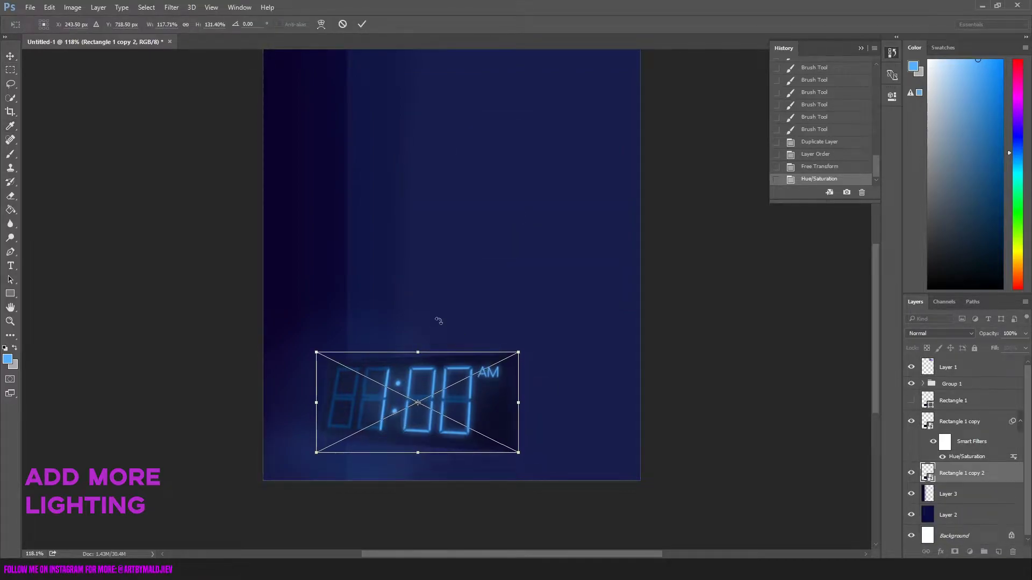
pyautogui.press('Return')
pyautogui.press('Up')
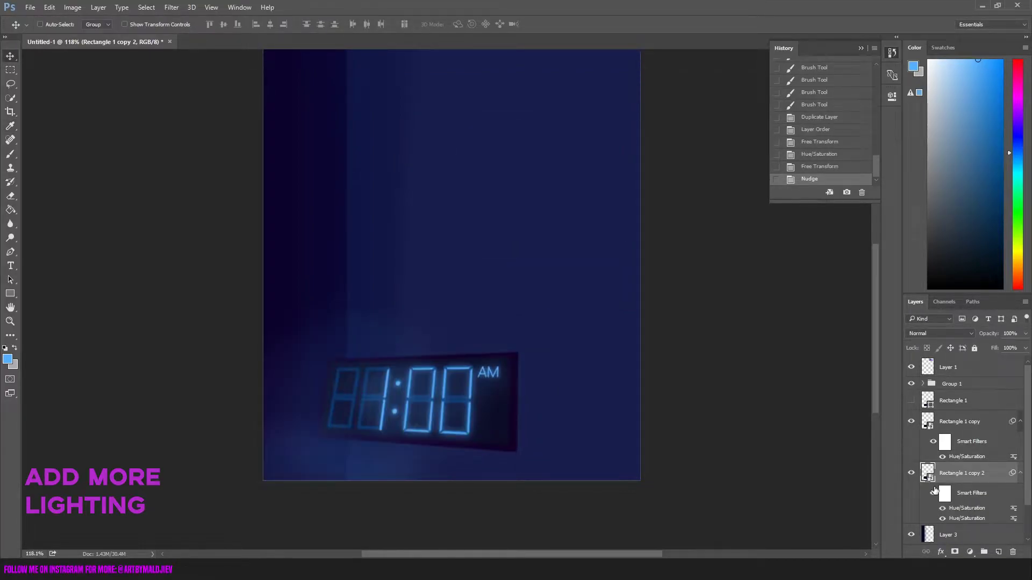
# - Dodge the edges of the clock base to brighten them
pyautogui.press('o')
pyautogui.click(437, 414)
pyautogui.press('Return')
pyautogui.click(437, 414)
pyautogui.click(11, 295)
# - Draw a side block right of the clock with a custom fill colour and a perspective reshape
pyautogui.moveTo(516, 343); pyautogui.dragTo(553, 448)
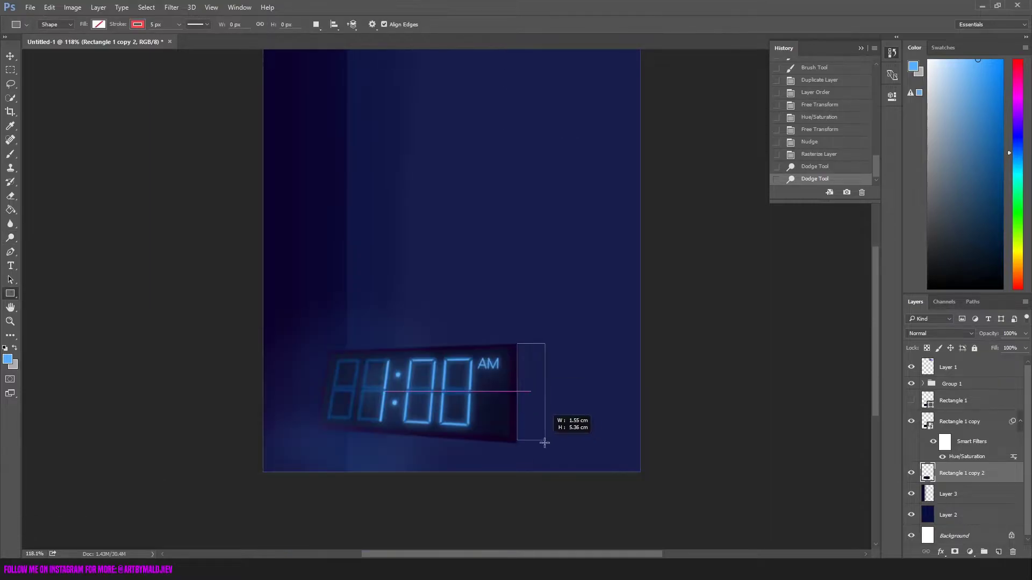
pyautogui.click(739, 157)
pyautogui.click(843, 178)
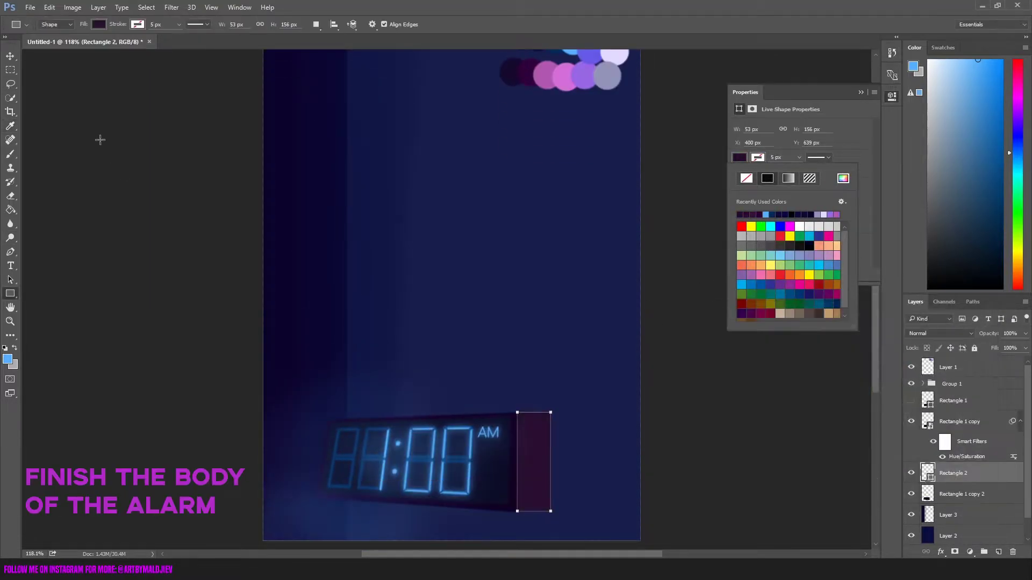
pyautogui.press('Return')
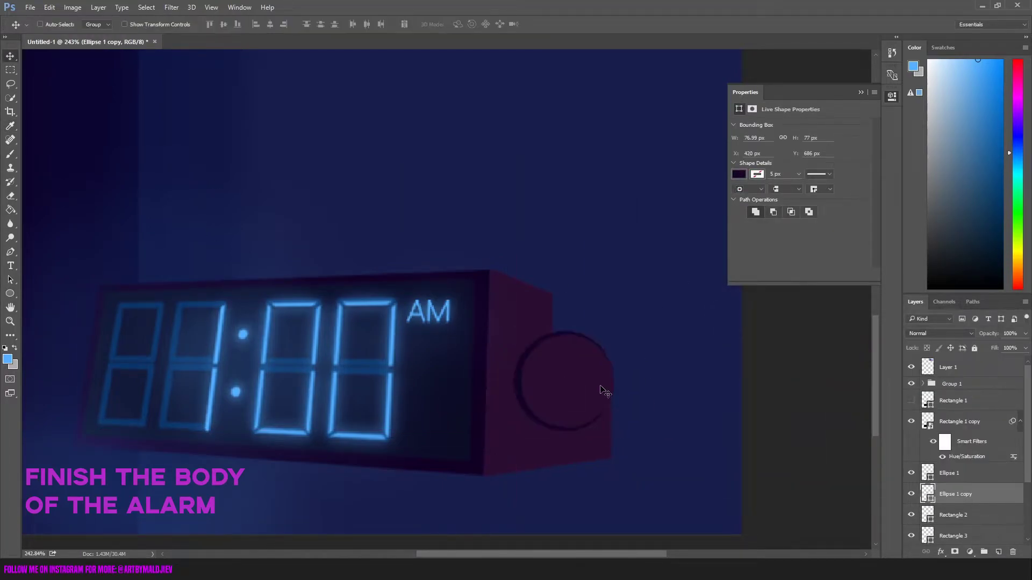
# - Merge the two knob circles into one and skew it to match the side block's angle
pyautogui.hotkey('ctrl', 'e')
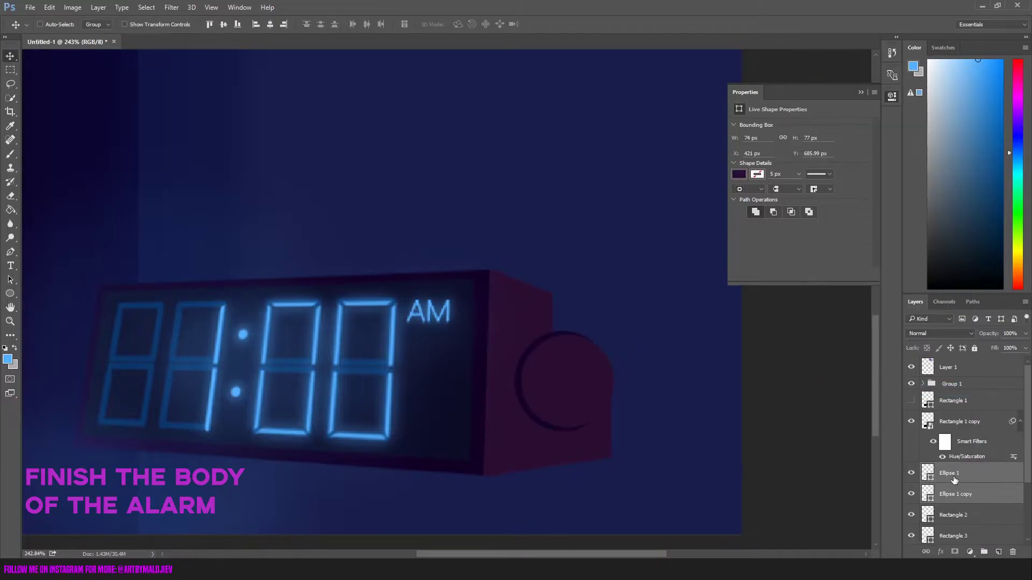
pyautogui.hotkey('ctrl', 't')
pyautogui.rightClick(575, 245)
pyautogui.click(591, 302)
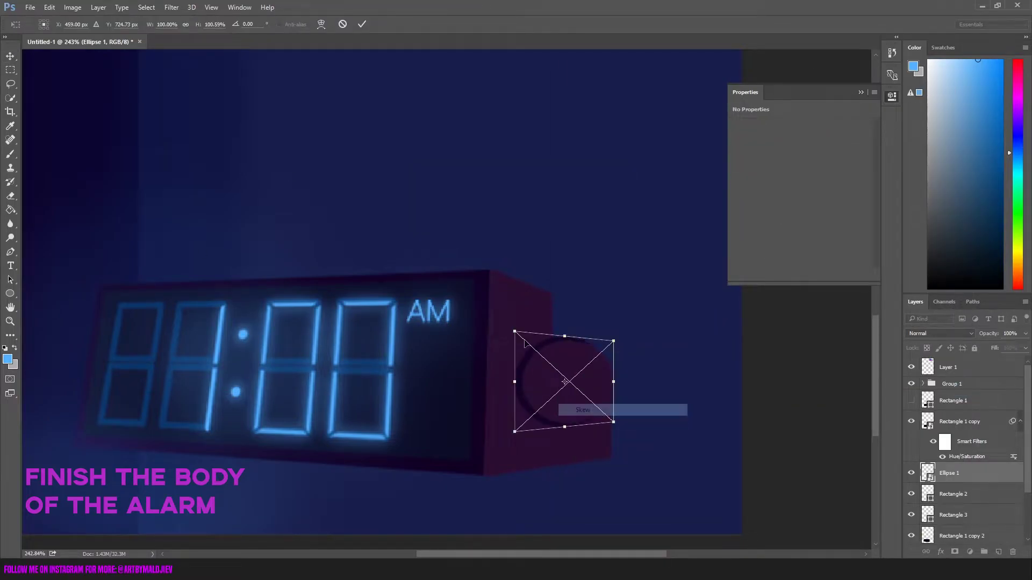
pyautogui.moveTo(515, 332); pyautogui.dragTo(515, 315)
pyautogui.press('z')
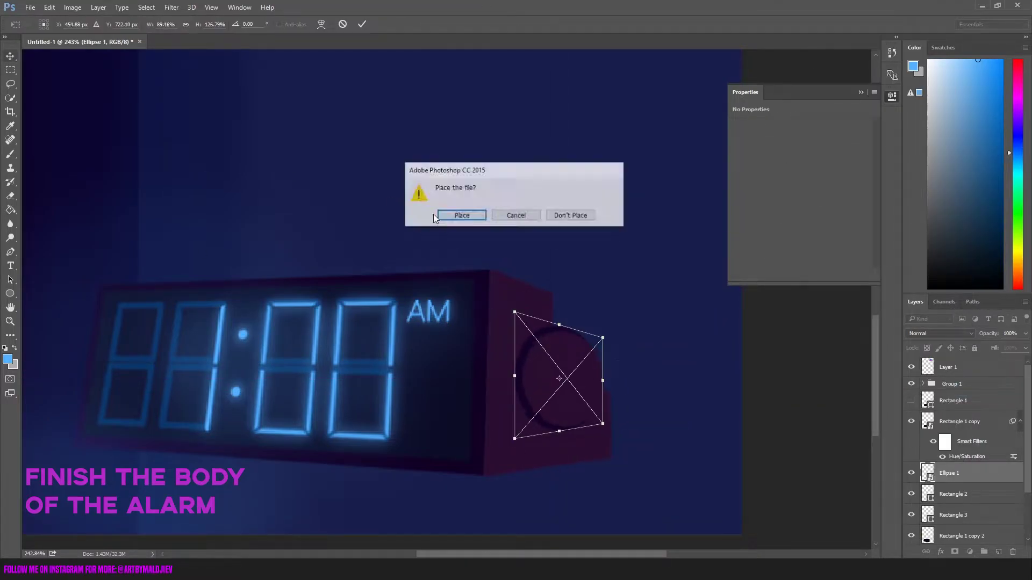
pyautogui.click(461, 215)
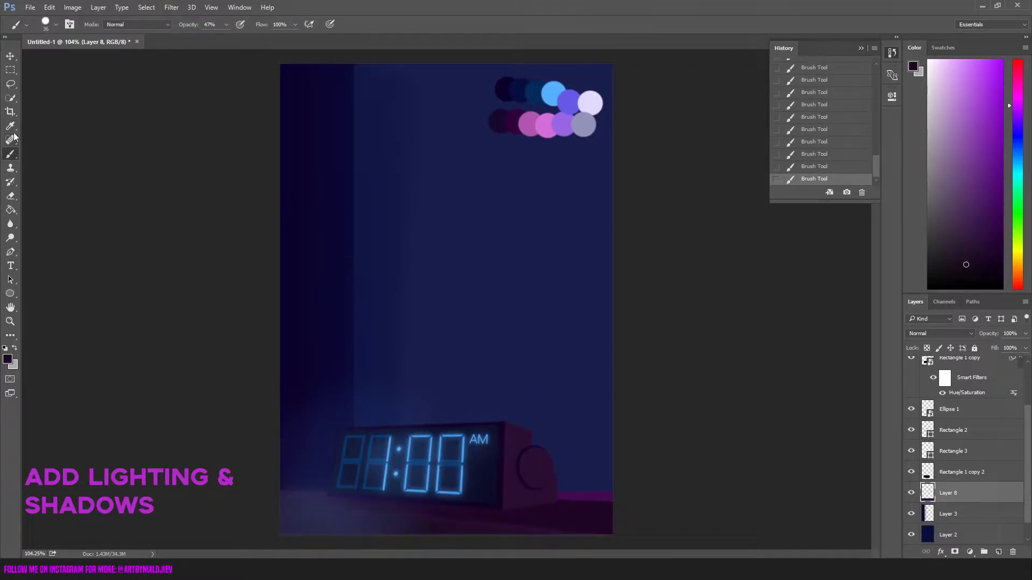
# - Pick a dark purple shading colour and select the side block and surface layers
pyautogui.press('i')
pyautogui.rightClick(382, 396)
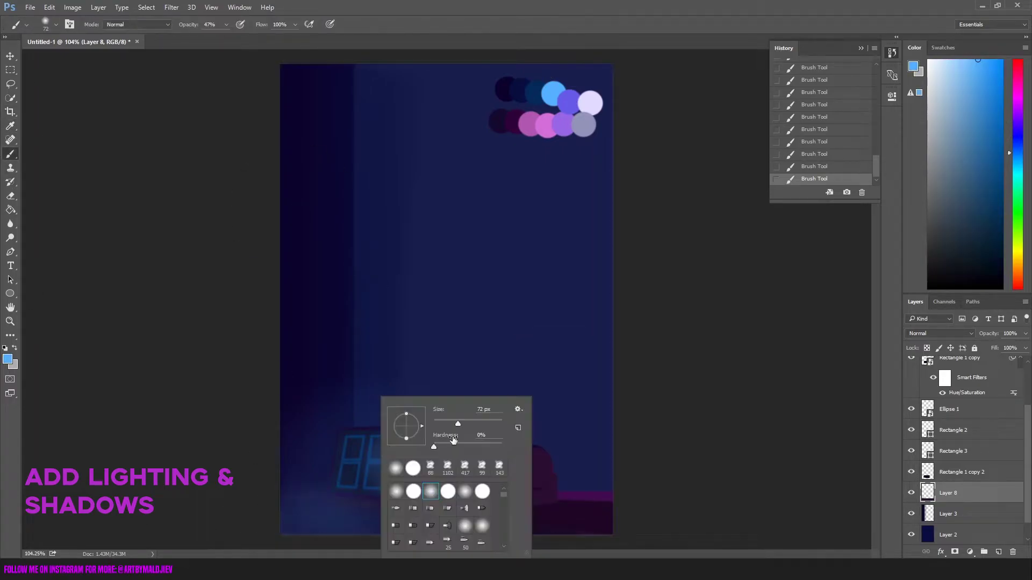
pyautogui.keyDown('alt'); pyautogui.click(439, 523); pyautogui.keyUp('alt')
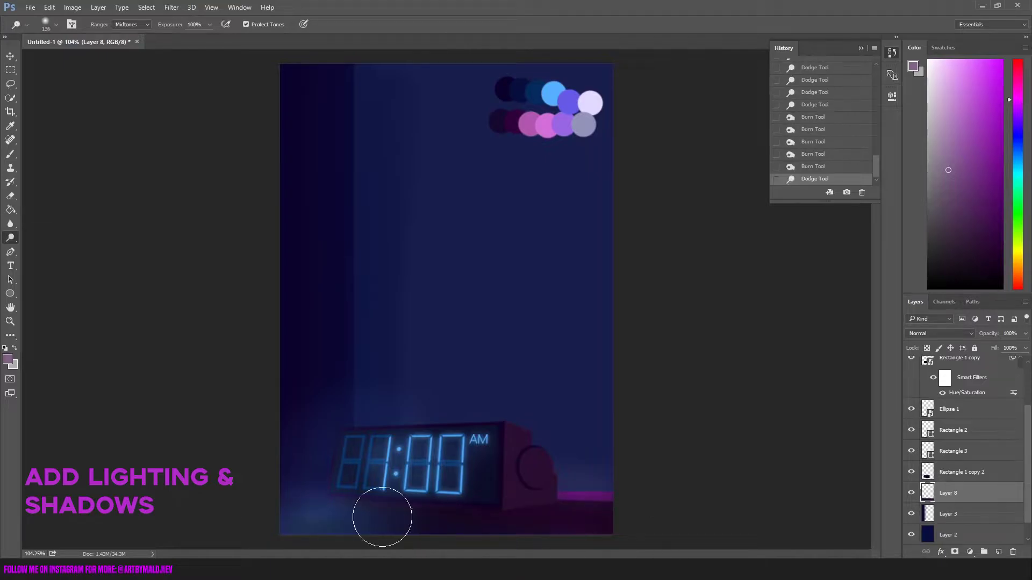
pyautogui.click(1009, 454)
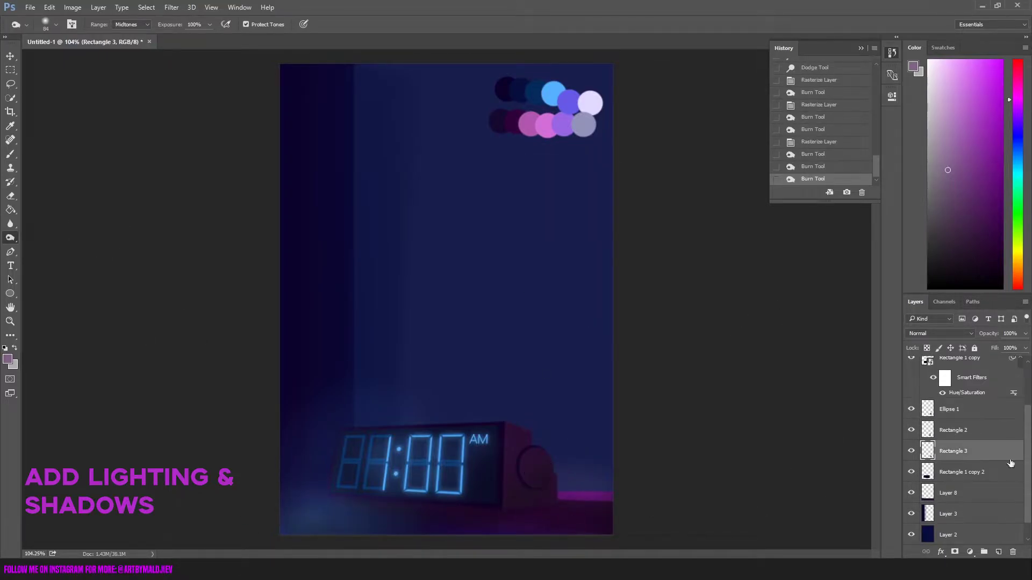
pyautogui.click(948, 492)
# - Apply the Camera Raw Filter to the clock and darken its shaded side
pyautogui.click(171, 7)
pyautogui.click(199, 70)
pyautogui.click(833, 537)
pyautogui.hotkey('ctrl', 'z')
pyautogui.click(171, 7)
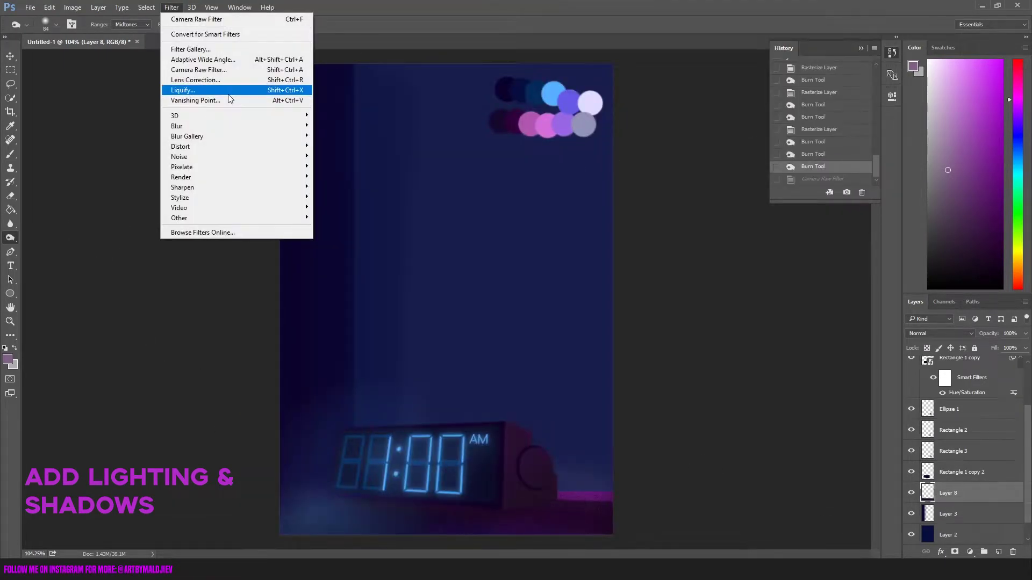
pyautogui.click(199, 70)
pyautogui.click(845, 537)
pyautogui.click(408, 409)
pyautogui.rightClick(388, 397)
pyautogui.click(409, 408)
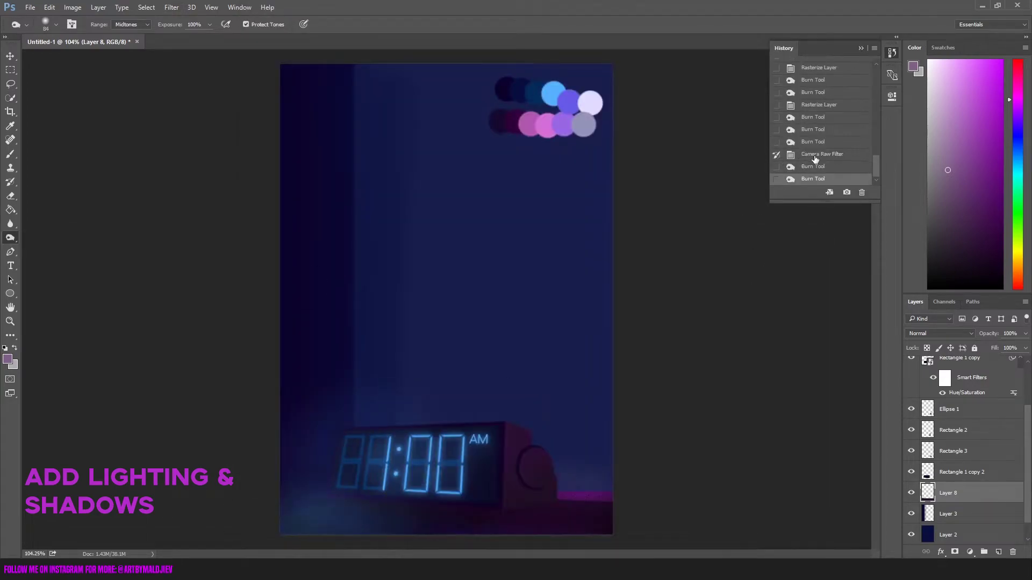
pyautogui.click(814, 155)
# - Tilt the clock about four degrees, stretch it in perspective, and move it near the bottom
pyautogui.hotkey('ctrl', 't')
pyautogui.moveTo(562, 368); pyautogui.dragTo(554, 348)
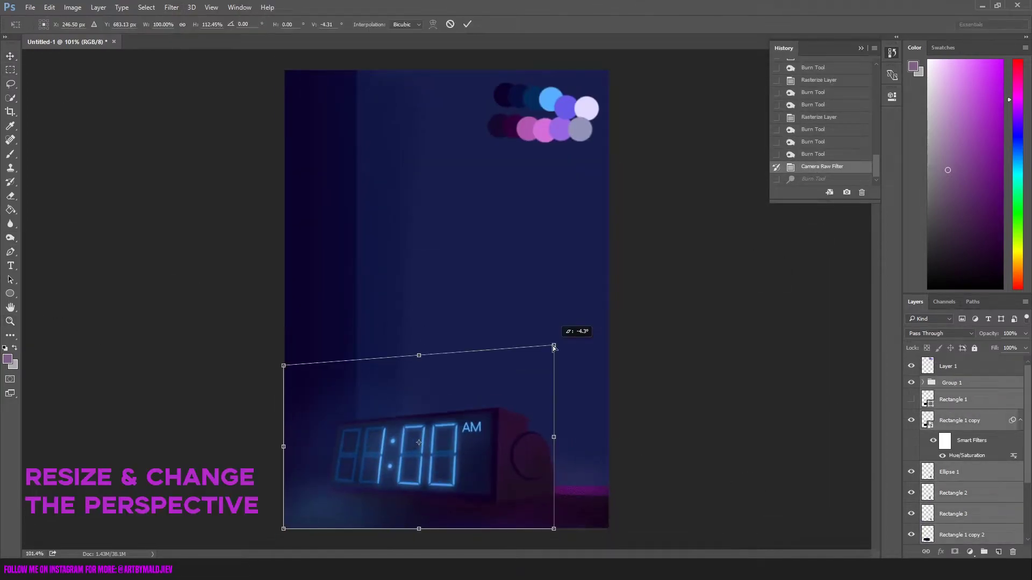
pyautogui.moveTo(284, 366); pyautogui.dragTo(285, 373)
pyautogui.moveTo(554, 529)
pyautogui.mouseDown()
pyautogui.moveTo(547, 540)
pyautogui.moveTo(523, 508)
pyautogui.mouseUp()
pyautogui.press('Return')
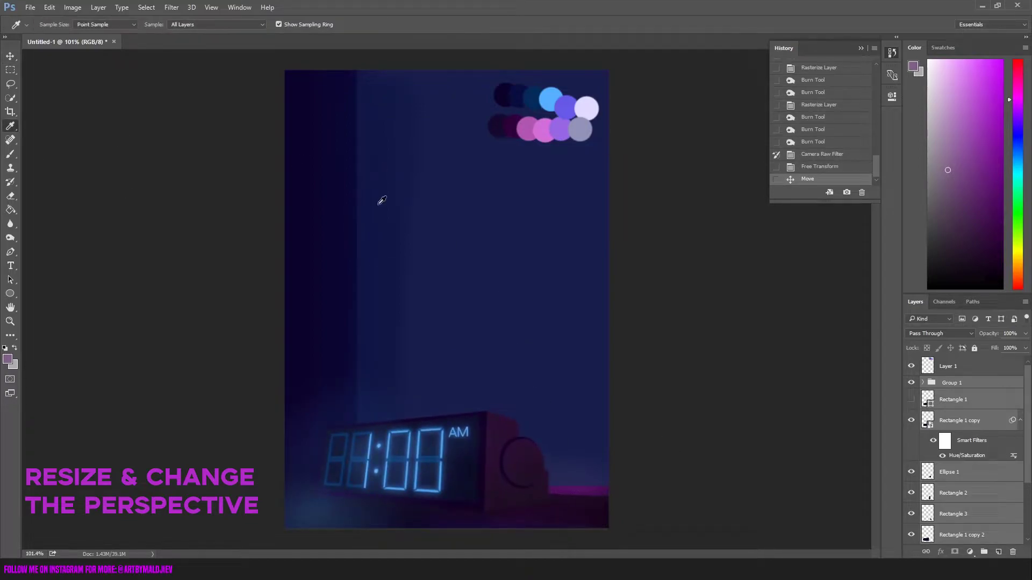
# - Paint a broad pink stroke at full opacity for the sky
pyautogui.click(998, 552)
pyautogui.press('b')
pyautogui.press('0')
pyautogui.moveTo(415, 80)
pyautogui.mouseDown()
pyautogui.moveTo(546, 431)
pyautogui.moveTo(445, 51)
pyautogui.moveTo(504, 295)
pyautogui.moveTo(562, 366)
pyautogui.mouseUp()
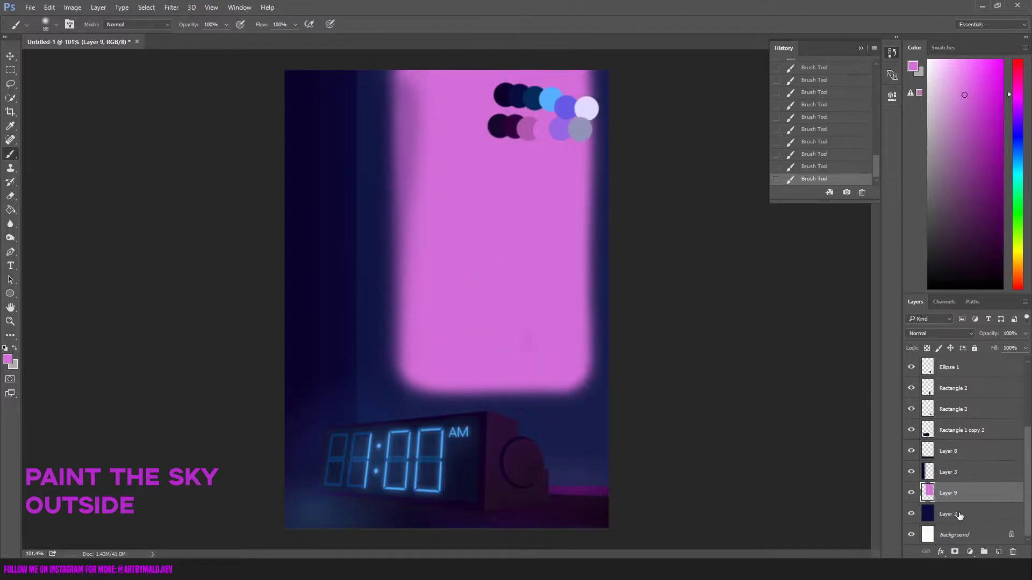
# - Add a new window-frame layer and try a dark navy stroke along the pink's left edge
pyautogui.hotkey('ctrl', 'shift', 'n')
pyautogui.press('Return')
pyautogui.keyDown('alt'); pyautogui.click(502, 96); pyautogui.keyUp('alt')
pyautogui.moveTo(382, 72)
pyautogui.mouseDown()
pyautogui.moveTo(382, 387)
pyautogui.moveTo(395, 430)
pyautogui.mouseUp()
pyautogui.hotkey('ctrl', 'z')
# - Erase part of the wall near the top-left of the pink sky
pyautogui.hotkey('ctrl', 't')
pyautogui.press('Return')
pyautogui.press('e')
pyautogui.moveTo(414, 78); pyautogui.dragTo(425, 188)
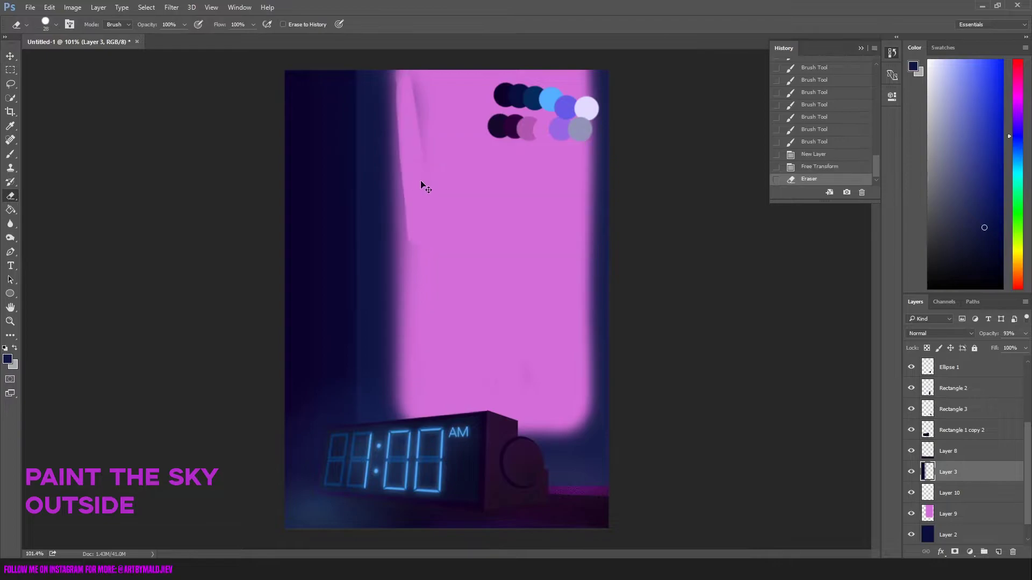
pyautogui.rightClick(478, 285)
# - Paint a hard dark edge down the sky's left side with a smaller brush
pyautogui.press('b')
pyautogui.hotkey('alt', '[')
pyautogui.rightClick(526, 258)
pyautogui.press('Escape')
pyautogui.moveTo(385, 419); pyautogui.dragTo(384, 152)
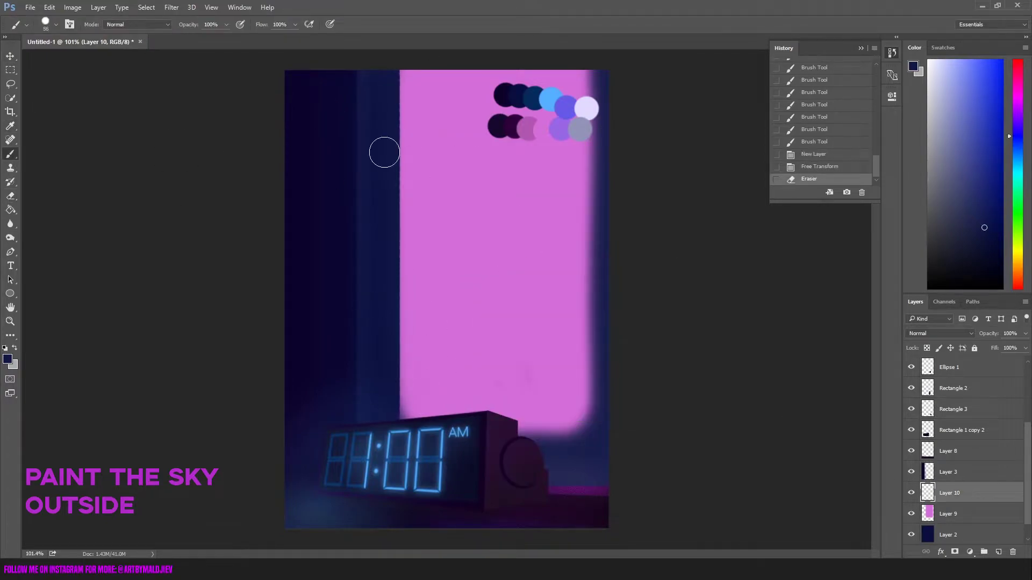
pyautogui.hotkey('ctrl', 'z')
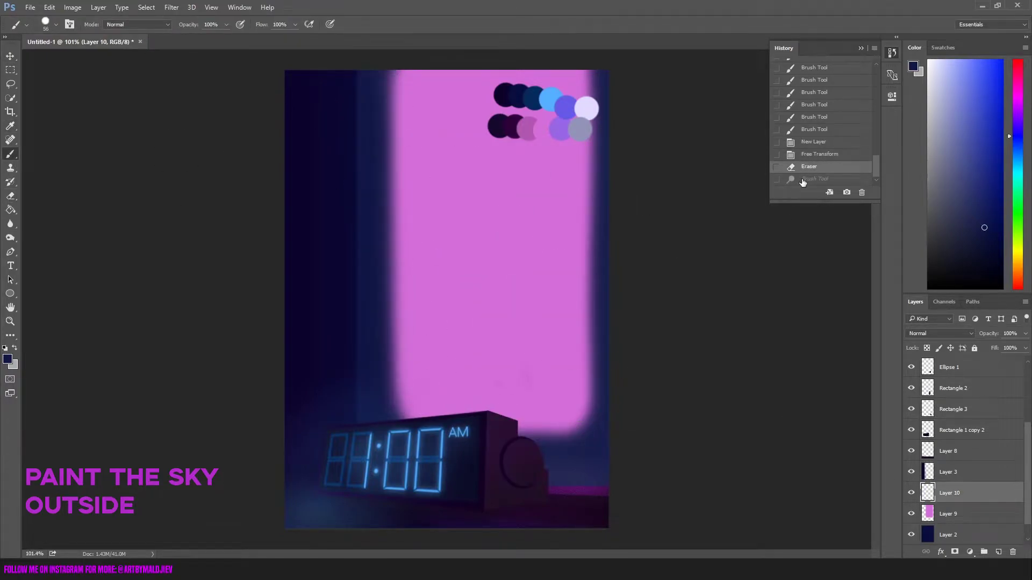
pyautogui.moveTo(385, 421); pyautogui.dragTo(385, 69)
# - Paint dark vertical frame bars through the middle and along the right edge of the sky
pyautogui.rightClick(473, 315)
pyautogui.rightClick(509, 324)
pyautogui.moveTo(488, 380); pyautogui.dragTo(489, 69)
pyautogui.hotkey('ctrl', 'z')
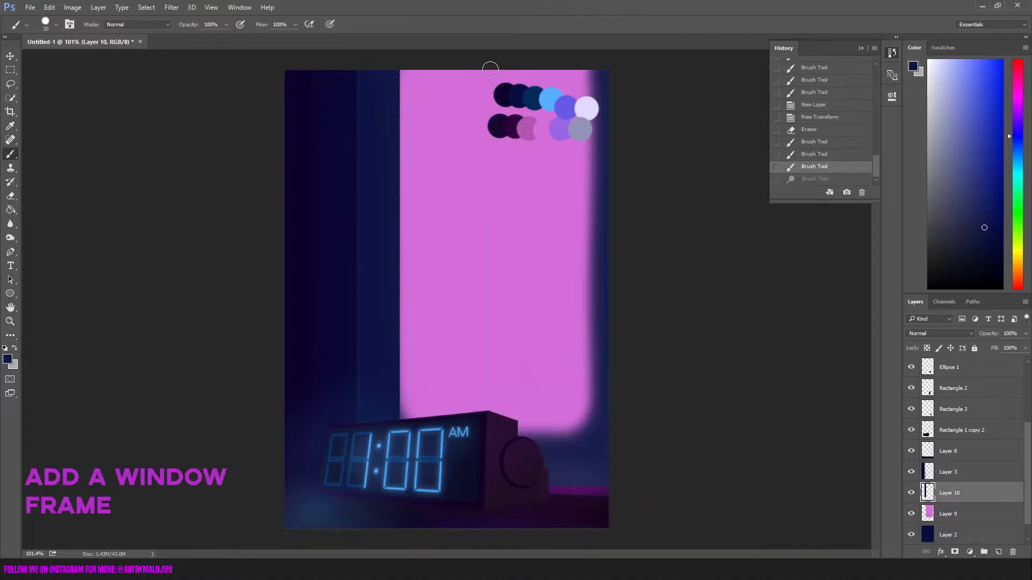
pyautogui.moveTo(490, 414); pyautogui.dragTo(488, 68)
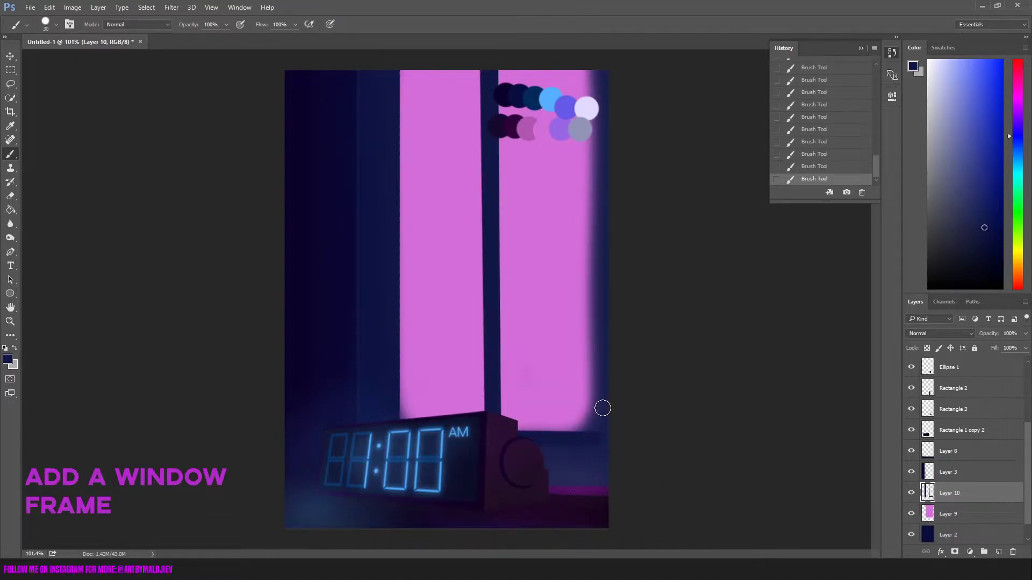
pyautogui.moveTo(603, 409); pyautogui.dragTo(589, 67)
# - Erase stray pink along the window's left edge
pyautogui.press('e')
pyautogui.rightClick(473, 315)
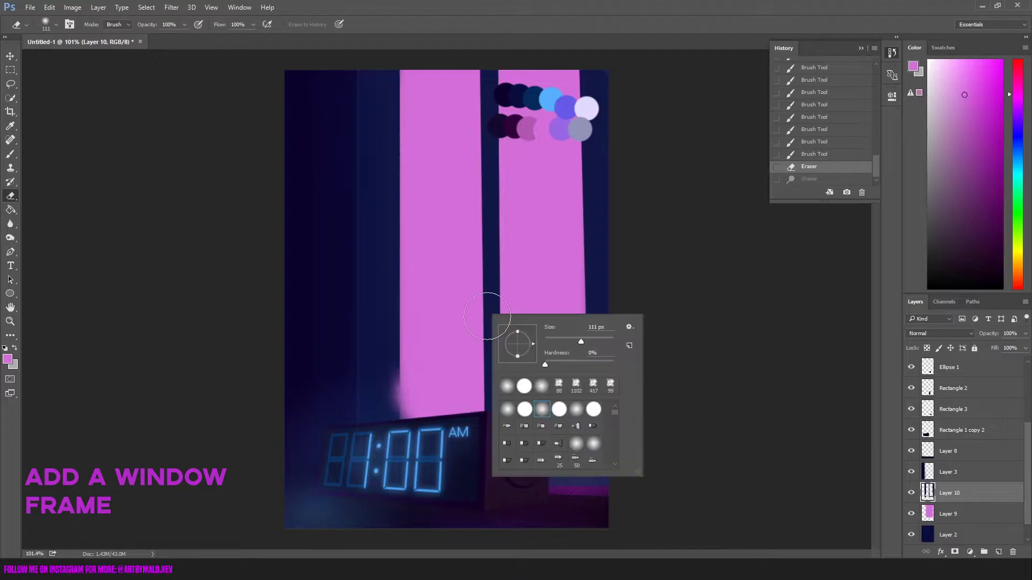
pyautogui.rightClick(414, 372)
pyautogui.moveTo(398, 419); pyautogui.dragTo(403, 67)
# - Stretch the pink sky layer leftward across the pane and brush purple tones over both panes
pyautogui.click(948, 513)
pyautogui.hotkey('ctrl', 't')
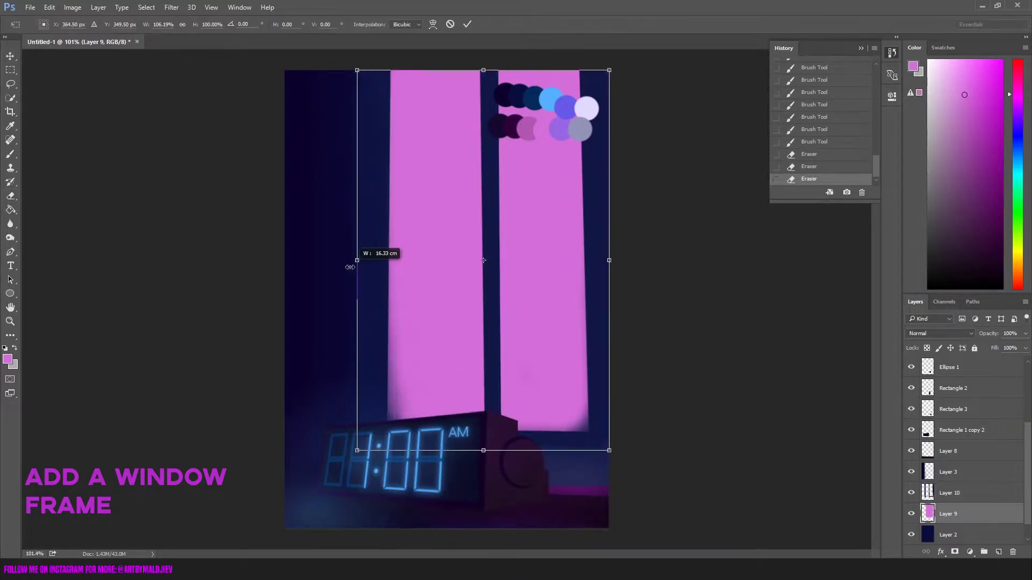
pyautogui.moveTo(358, 258); pyautogui.dragTo(384, 225)
pyautogui.press('Return')
pyautogui.click(10, 154)
pyautogui.moveTo(537, 269)
pyautogui.mouseDown()
pyautogui.moveTo(414, 230)
pyautogui.moveTo(538, 162)
pyautogui.mouseUp()
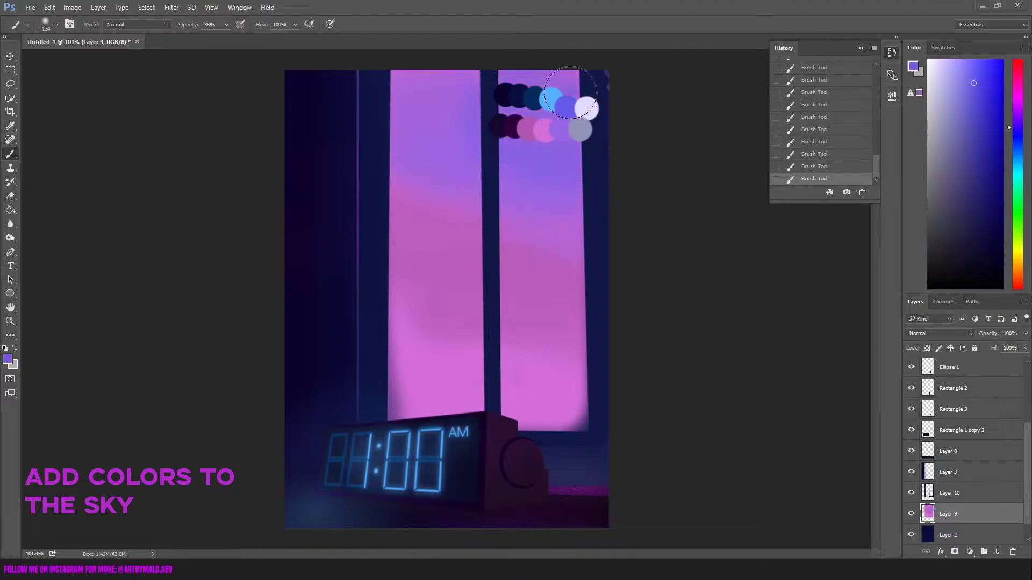
# - Undo the latest sky strokes and restore one of them
pyautogui.hotkey('ctrl', 'alt', 'z')
pyautogui.hotkey('ctrl', 'alt', 'z')
pyautogui.rightClick(511, 250)
pyautogui.press('Escape')
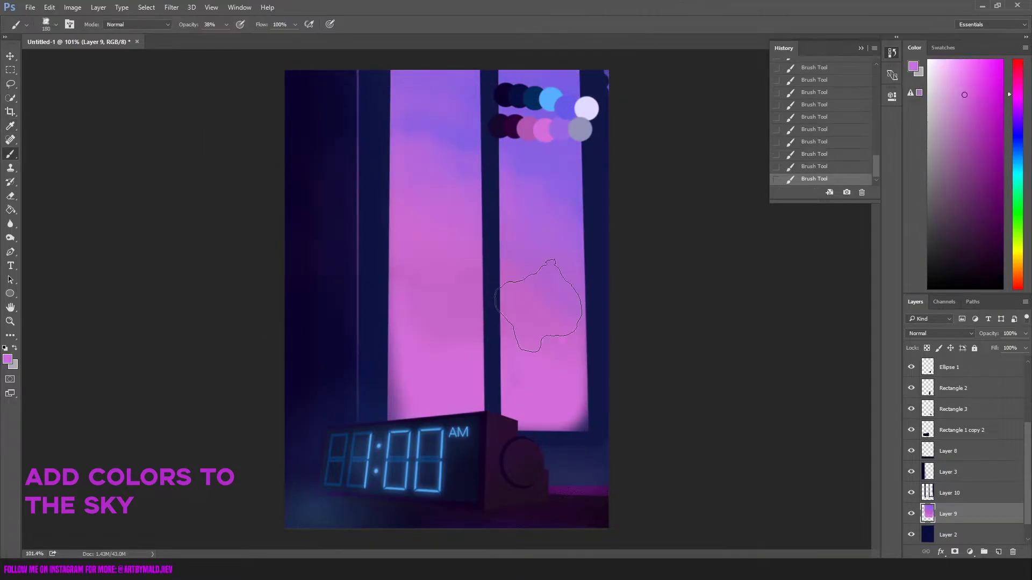
pyautogui.click(843, 166)
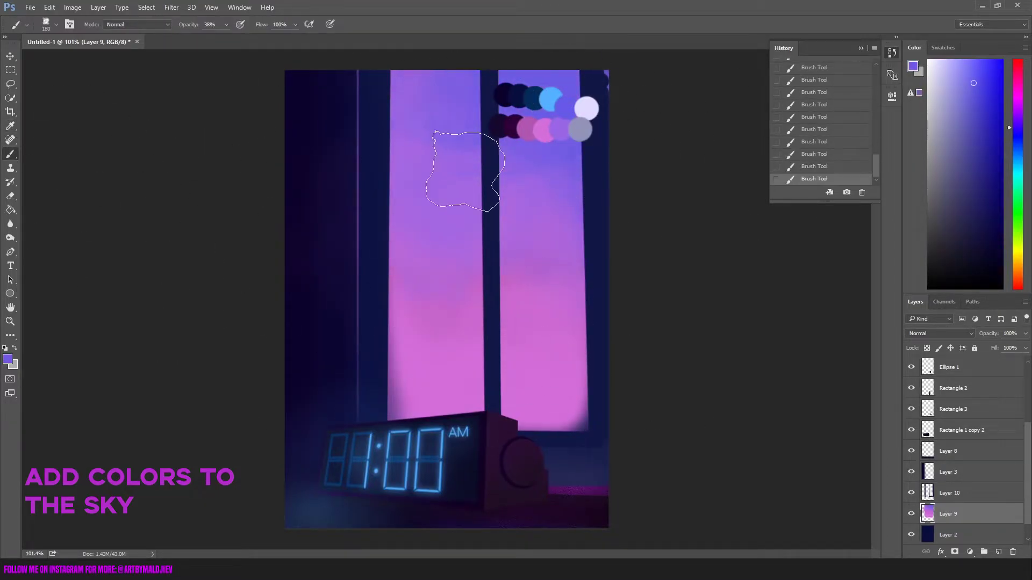
# - Lighten the upper sky with lavender and paint the lower sky pinker
pyautogui.keyDown('alt'); pyautogui.click(360, 158); pyautogui.keyUp('alt')
pyautogui.moveTo(419, 91); pyautogui.dragTo(469, 204)
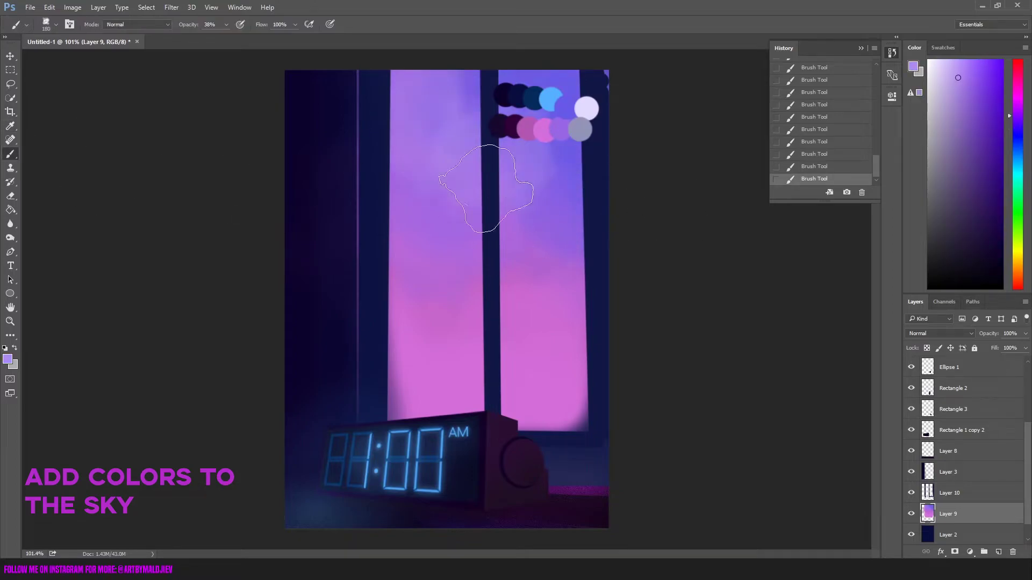
pyautogui.press('b')
pyautogui.keyDown('alt'); pyautogui.click(544, 129); pyautogui.keyUp('alt')
pyautogui.moveTo(408, 387); pyautogui.dragTo(564, 408)
# - Soften a patch of the sky using a soft round brush at lower strength
pyautogui.click(443, 447)
pyautogui.press('b')
pyautogui.rightClick(508, 312)
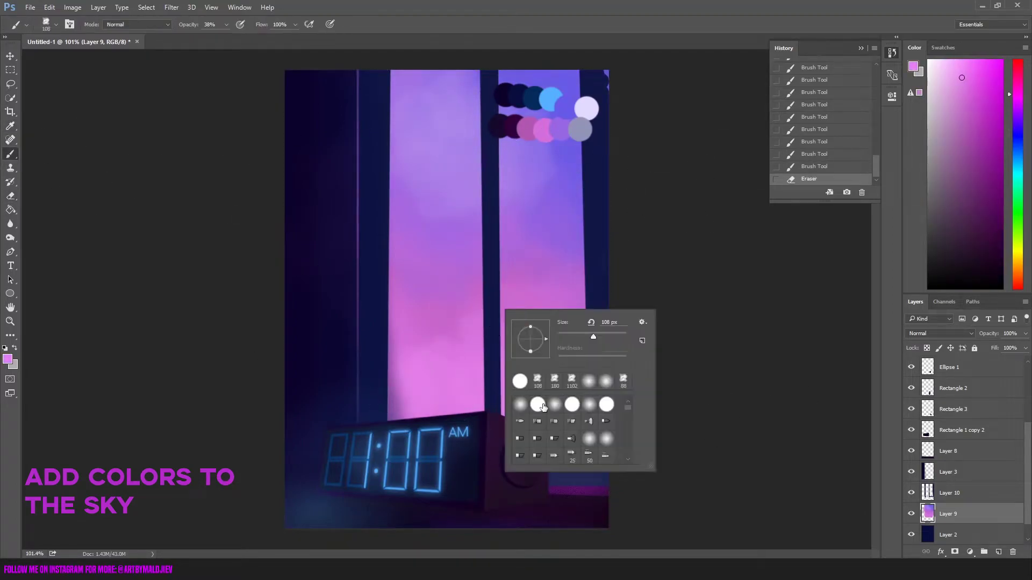
pyautogui.press('Escape')
pyautogui.click(226, 24)
pyautogui.moveTo(258, 38); pyautogui.dragTo(209, 38)
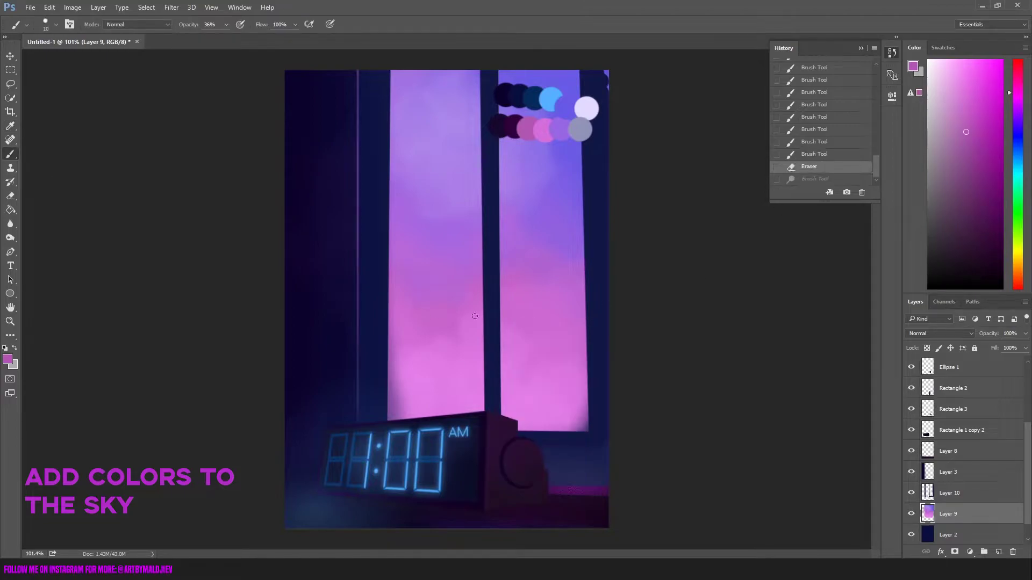
# - Erase a thin stray line on the pink sky layer
pyautogui.click(928, 534)
pyautogui.press('e')
pyautogui.moveTo(358, 409); pyautogui.dragTo(363, 92)
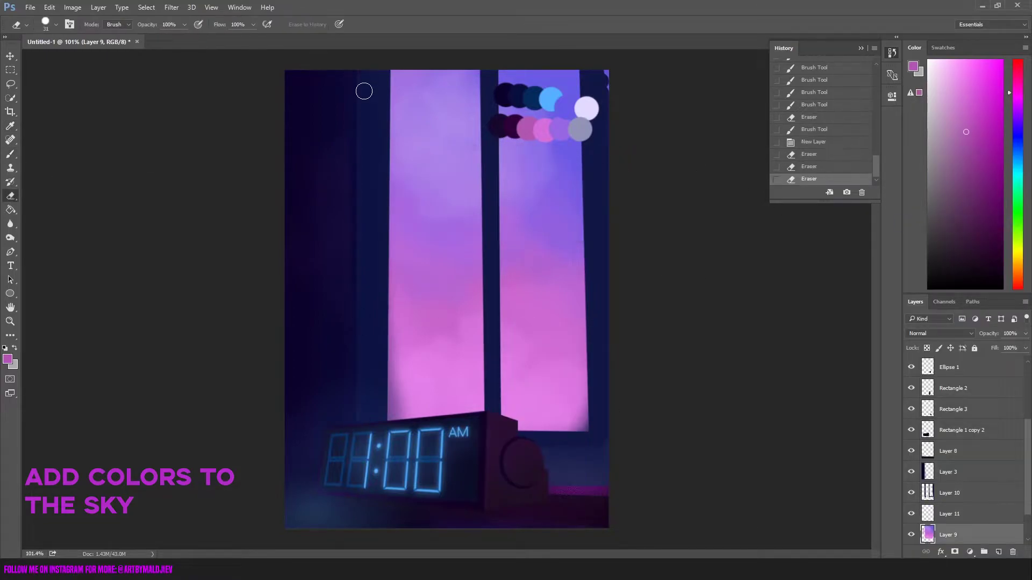
pyautogui.press('b')
# - Add a new snow layer with a small light lavender brush at full strength
pyautogui.hotkey('ctrl', 'shift', 'alt', 'n')
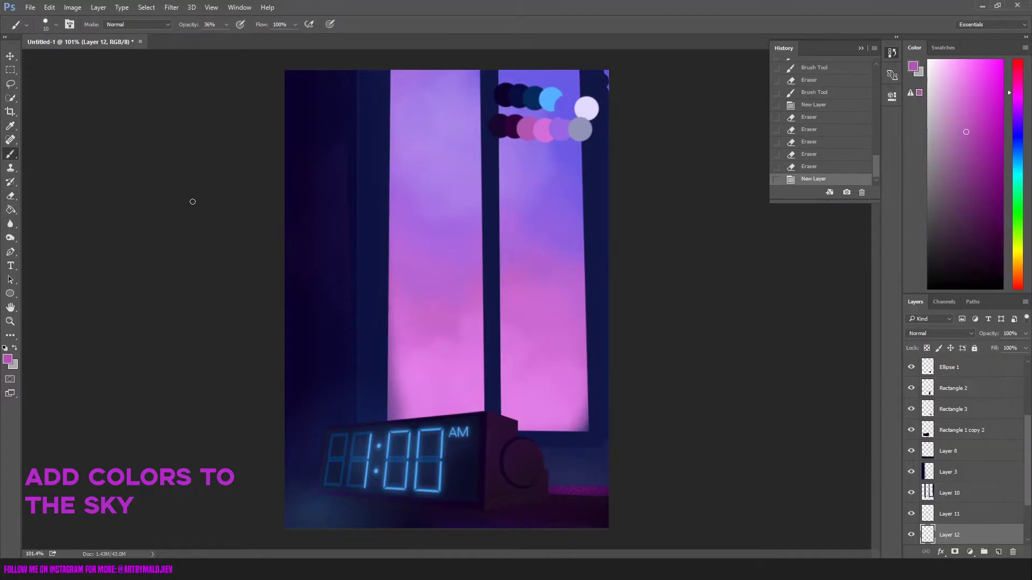
pyautogui.keyDown('alt'); pyautogui.click(585, 107); pyautogui.keyUp('alt')
pyautogui.press('3')
pyautogui.press('6')
pyautogui.moveTo(408, 122); pyautogui.dragTo(466, 156)
pyautogui.press('0')
# - Dot large and smaller white snowflakes across both sky panes
pyautogui.rightClick(424, 276)
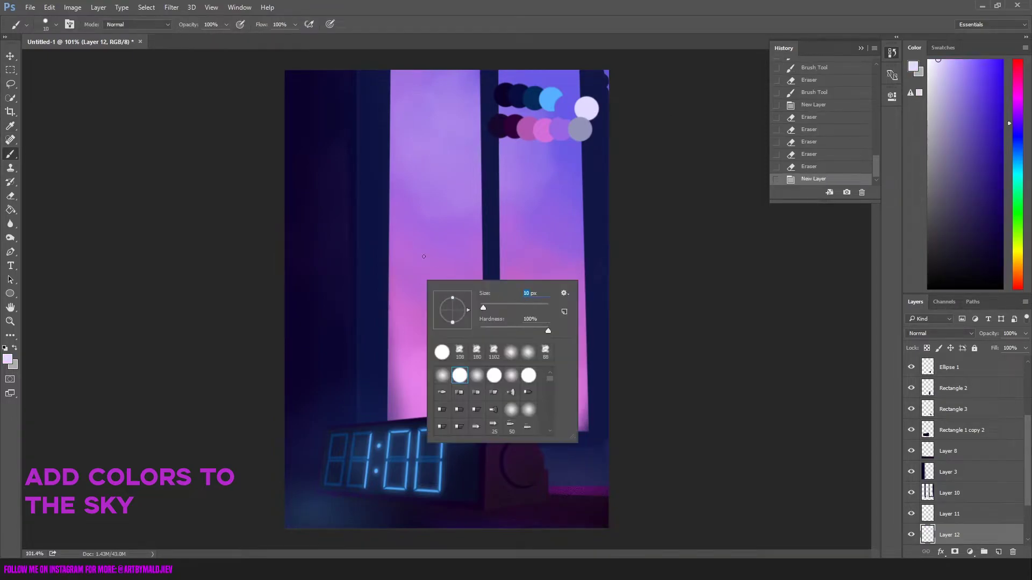
pyautogui.click(429, 198)
pyautogui.click(524, 185)
pyautogui.click(423, 256)
pyautogui.click(559, 286)
pyautogui.rightClick(545, 329)
pyautogui.click(466, 222)
pyautogui.click(542, 241)
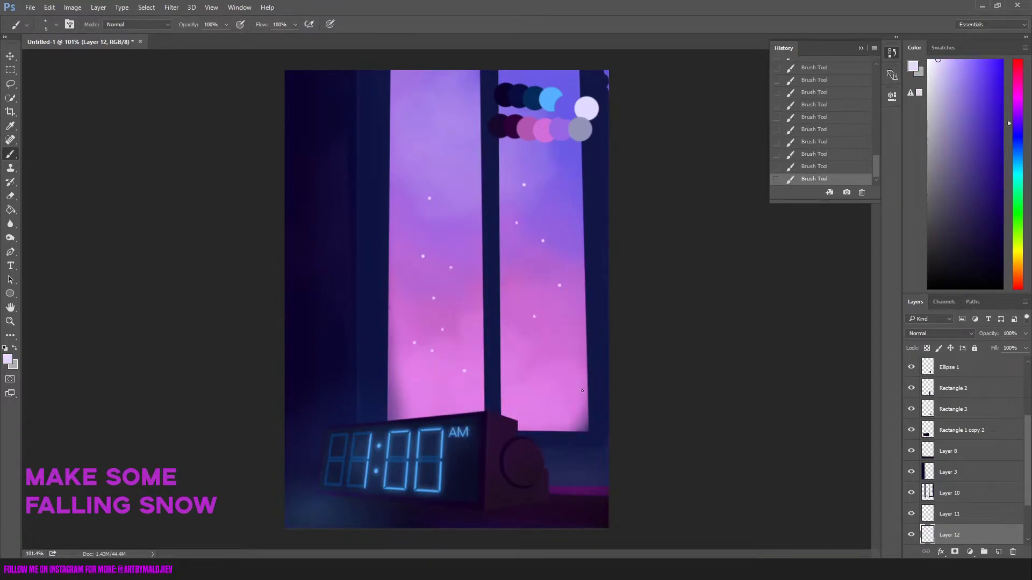
# - Add more tiny snowflakes and shrink the brush for finer snow
pyautogui.rightClick(575, 338)
pyautogui.click(582, 390)
pyautogui.click(432, 351)
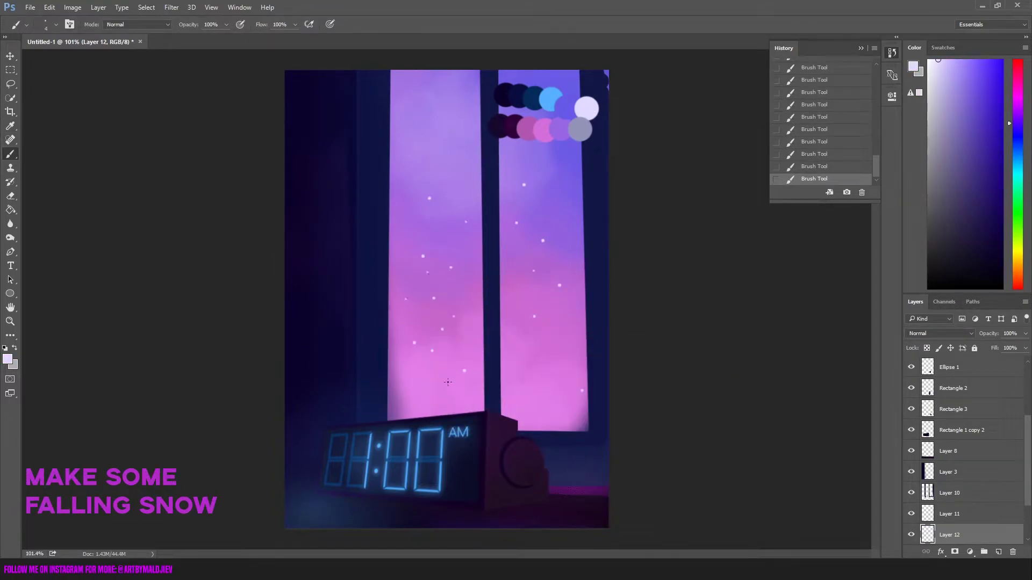
pyautogui.rightClick(568, 319)
pyautogui.press('7')
pyautogui.press('6')
# - Draw a circle for the moon with no outline and a light gradient fill
pyautogui.press('u')
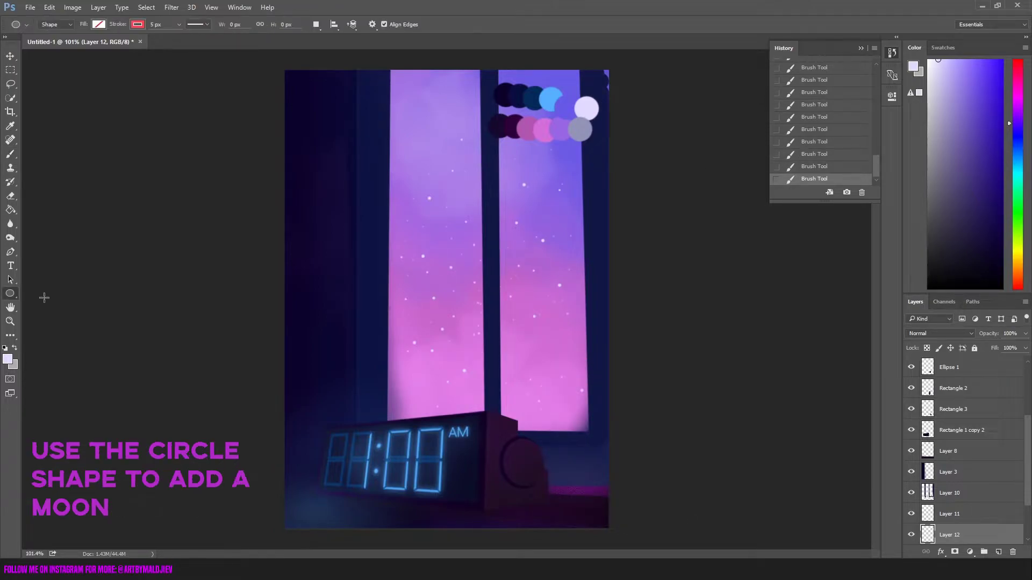
pyautogui.moveTo(470, 163); pyautogui.dragTo(510, 181)
pyautogui.click(757, 173)
pyautogui.click(745, 194)
pyautogui.click(739, 174)
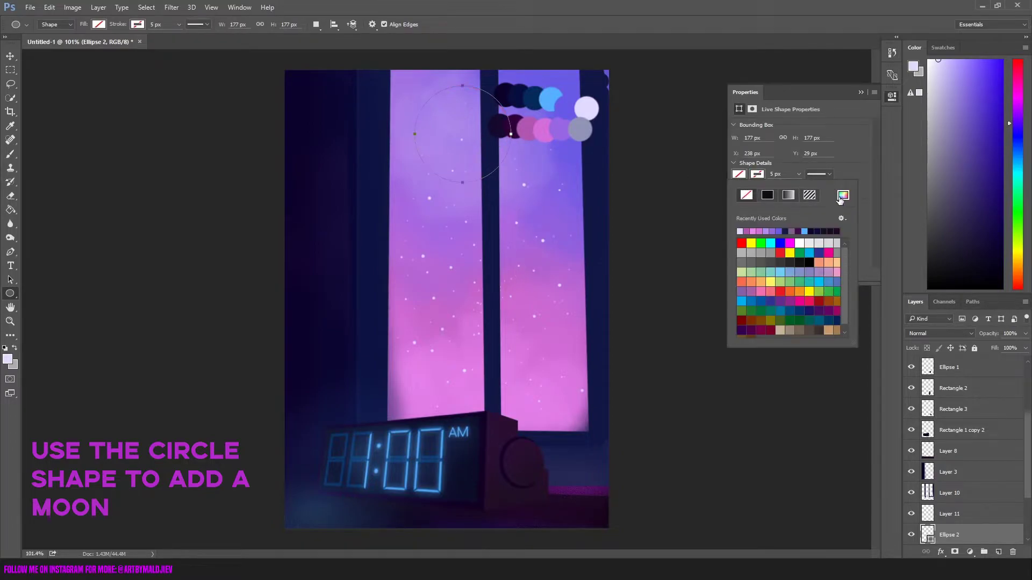
pyautogui.click(788, 195)
pyautogui.click(745, 237)
# - Set the moon's gradient stops to near-white, pure white and a yellow tint
pyautogui.doubleClick(844, 282)
pyautogui.click(477, 172)
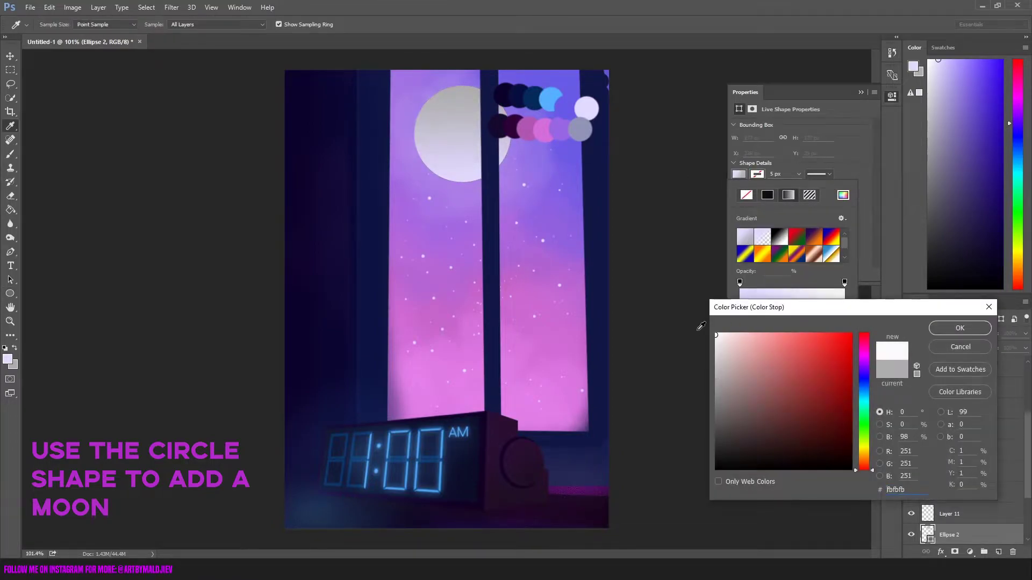
pyautogui.click(865, 449)
pyautogui.click(960, 329)
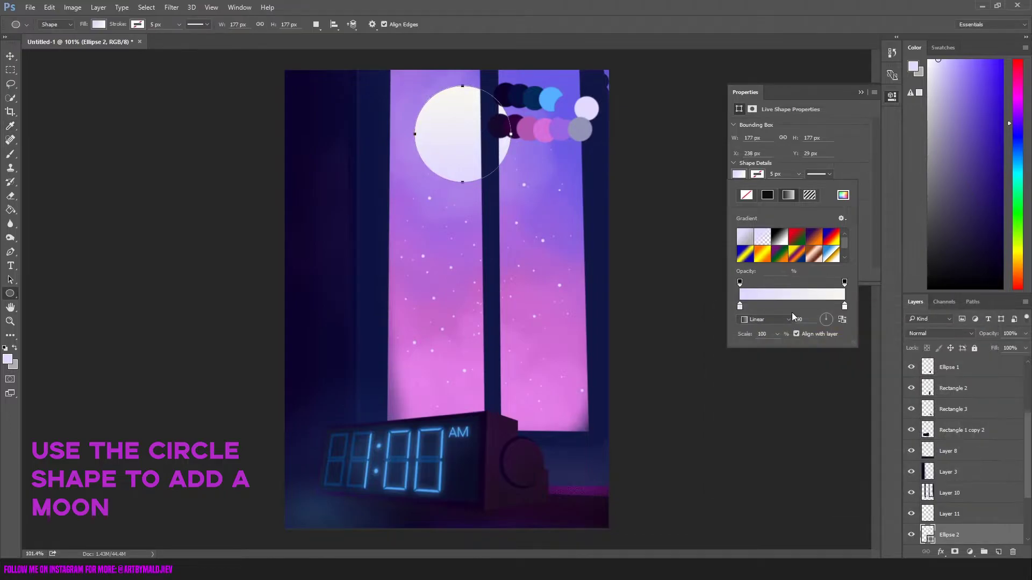
pyautogui.doubleClick(739, 282)
pyautogui.click(715, 334)
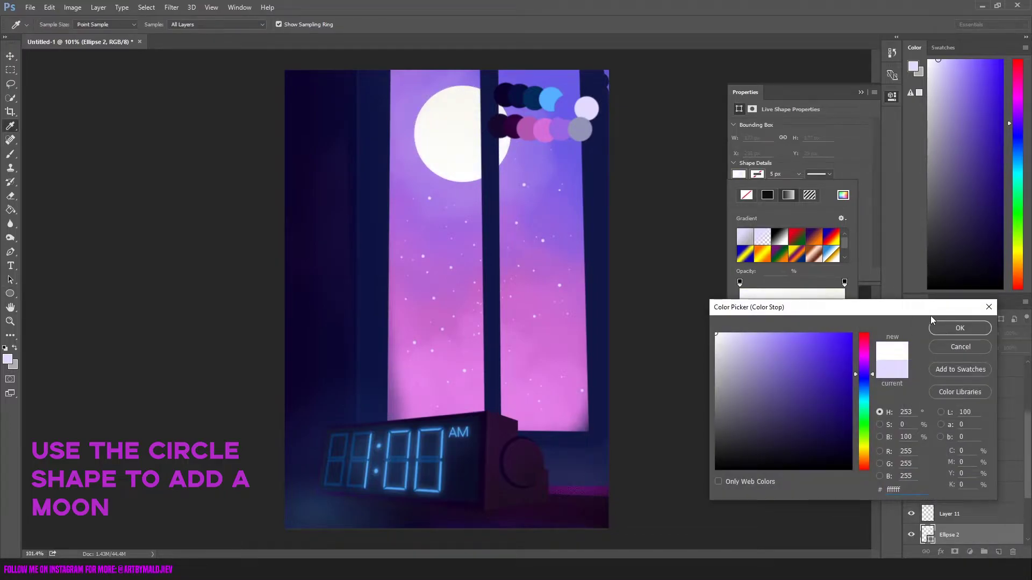
pyautogui.click(959, 328)
pyautogui.doubleClick(844, 281)
pyautogui.click(810, 359)
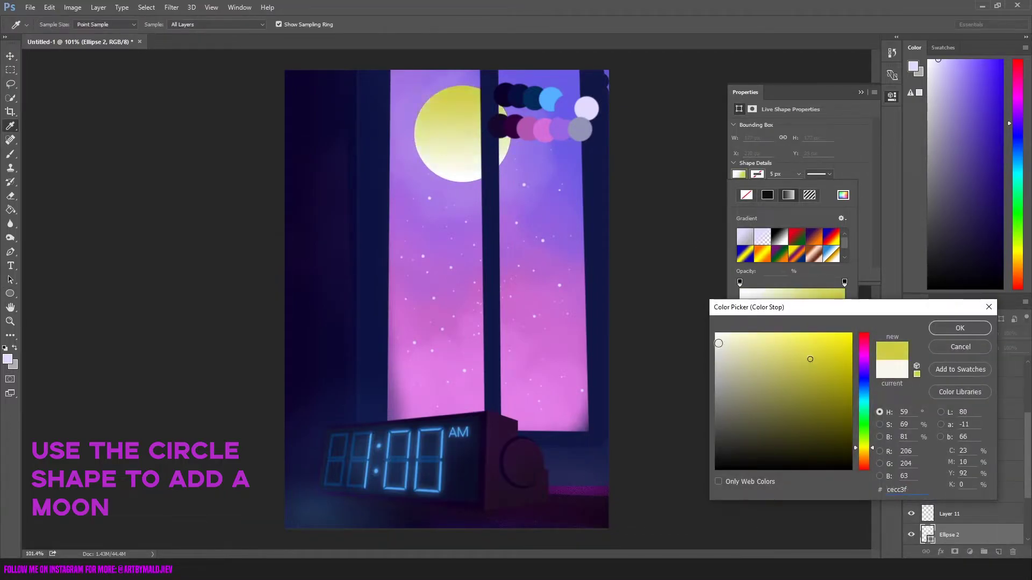
pyautogui.click(961, 328)
# - Move the moon lower into the left pane and cut a crescent with an elliptical selection
pyautogui.hotkey('ctrl', 't')
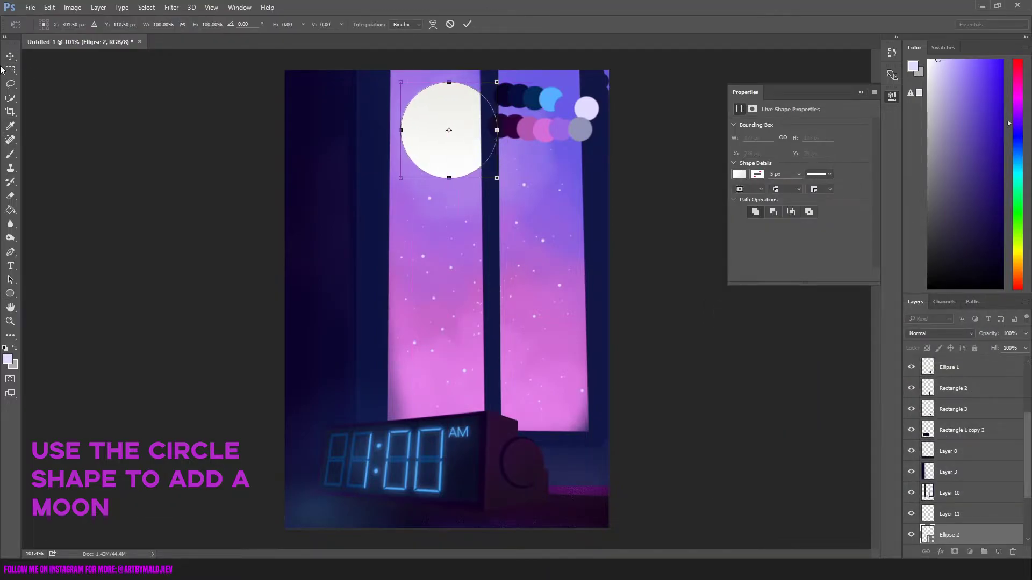
pyautogui.press('Return')
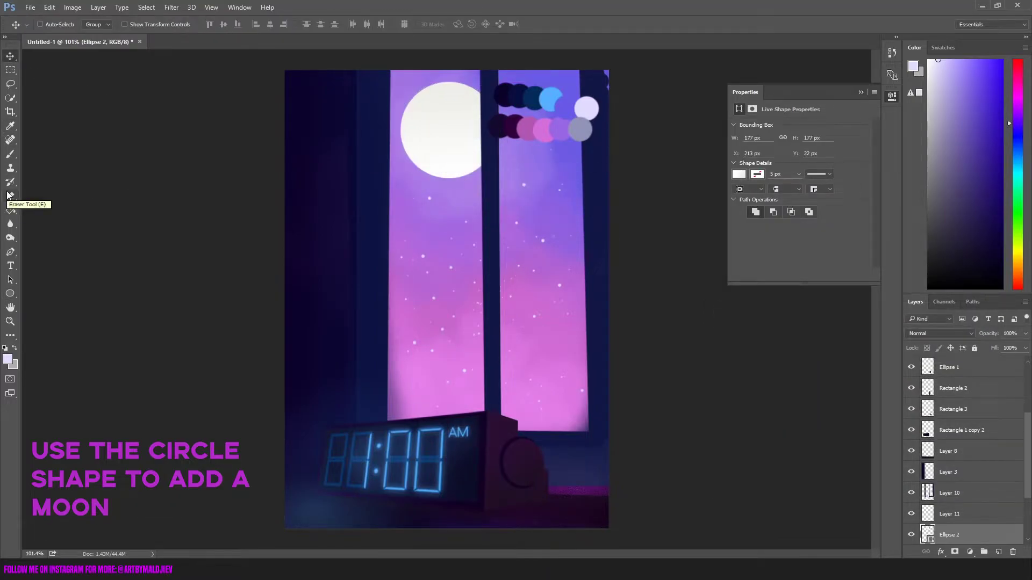
pyautogui.moveTo(429, 141); pyautogui.dragTo(430, 189)
pyautogui.click(10, 294)
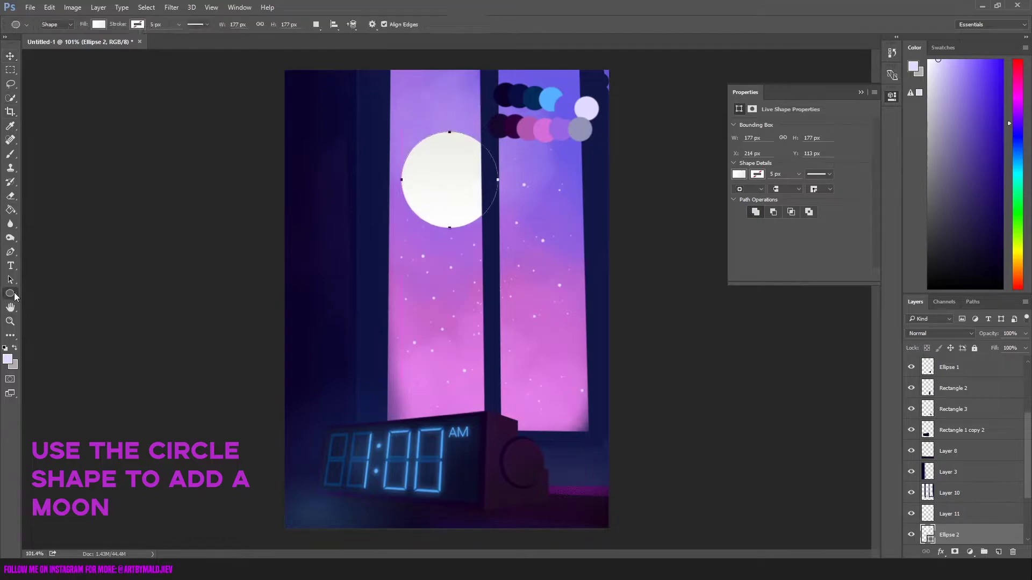
pyautogui.rightClick(11, 70)
pyautogui.click(54, 81)
pyautogui.moveTo(483, 164); pyautogui.dragTo(532, 191)
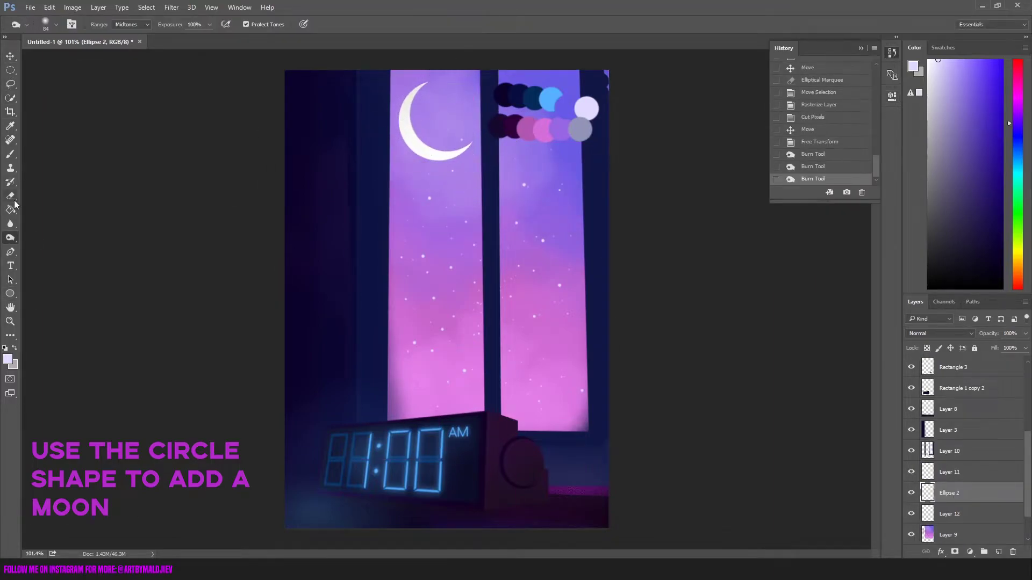
# - Duplicate the moon layer beneath the original and Gaussian-blur the copy into a glow
pyautogui.hotkey('ctrl', 'j')
pyautogui.hotkey('ctrl', '[')
pyautogui.click(172, 7)
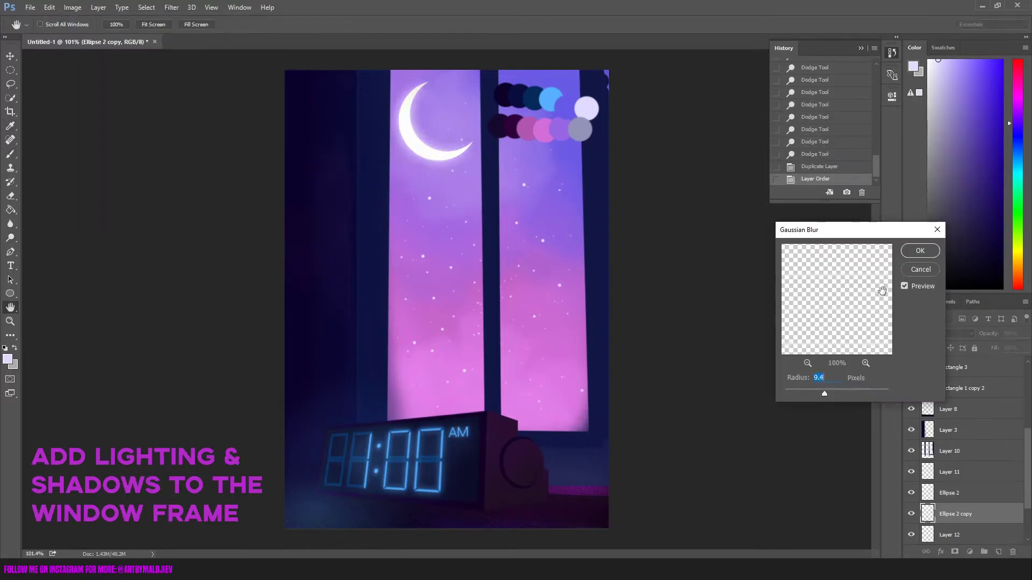
pyautogui.press('Return')
pyautogui.press('b')
# - Pick pale yellow, add a glow layer masked to the moon shape, and dodge around the moon
pyautogui.click(1018, 256)
pyautogui.click(948, 70)
pyautogui.click(998, 552)
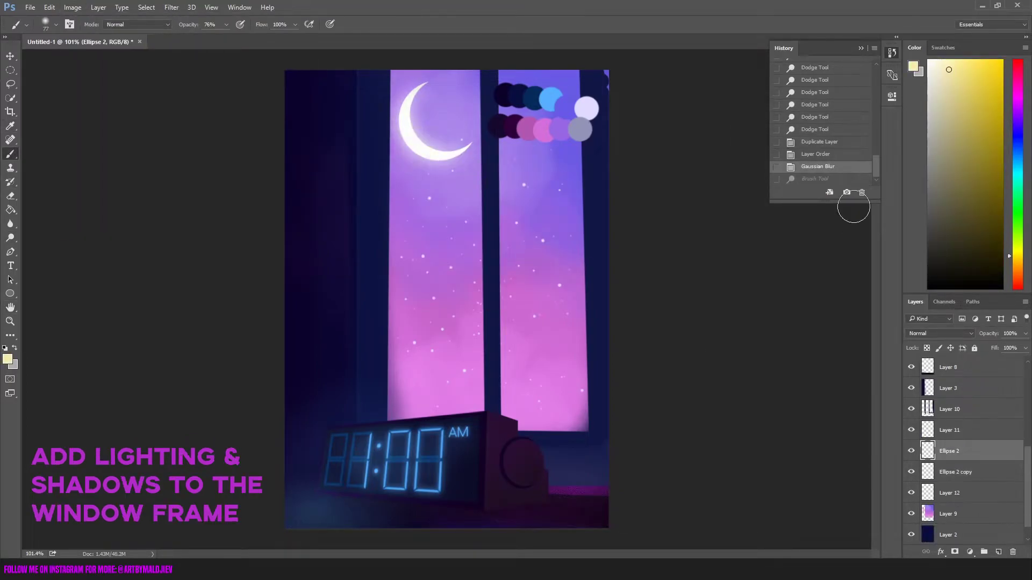
pyautogui.keyDown('ctrl'); pyautogui.click(928, 492); pyautogui.keyUp('ctrl')
pyautogui.keyDown('alt'); pyautogui.click(955, 552); pyautogui.keyUp('alt')
pyautogui.press('o')
pyautogui.moveTo(462, 204); pyautogui.dragTo(507, 242)
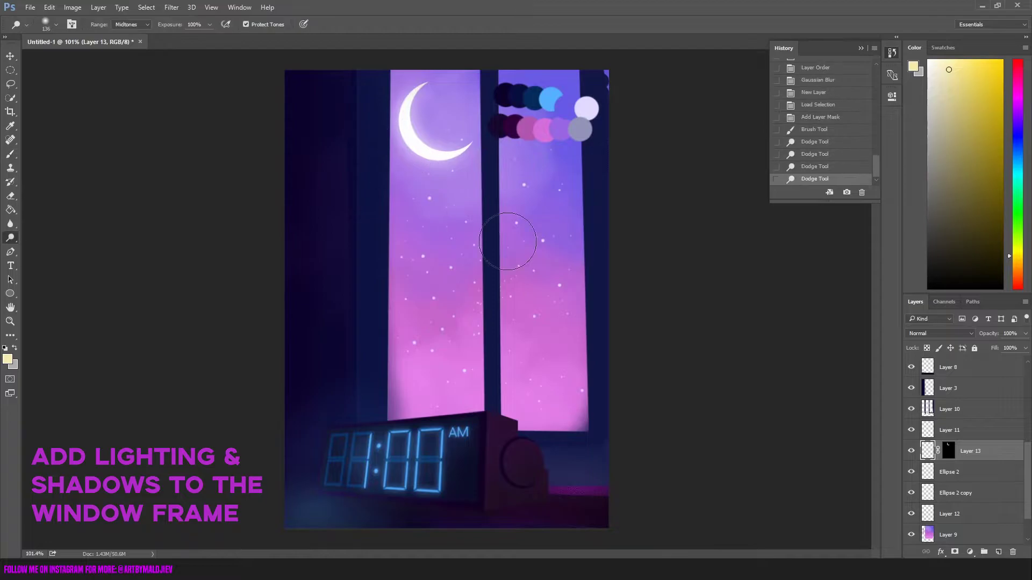
# - Paint purple into the sky and brush textured purple cloud wisps with a large cloud brush
pyautogui.press('b')
pyautogui.rightClick(519, 294)
pyautogui.moveTo(435, 301); pyautogui.dragTo(441, 193)
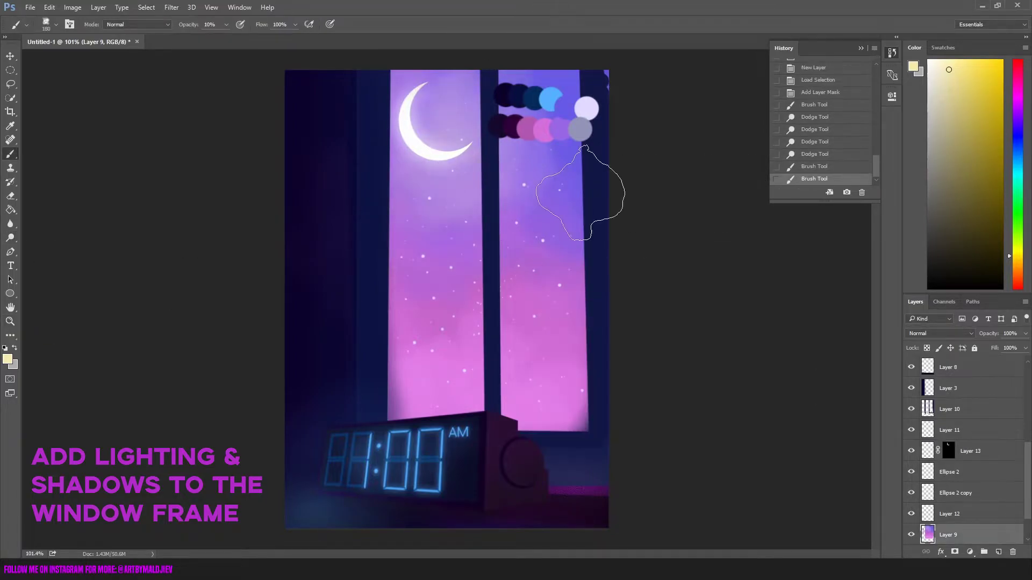
pyautogui.rightClick(477, 274)
pyautogui.doubleClick(582, 386)
pyautogui.press('0')
pyautogui.rightClick(448, 240)
pyautogui.press('Escape')
pyautogui.moveTo(559, 376); pyautogui.dragTo(570, 161)
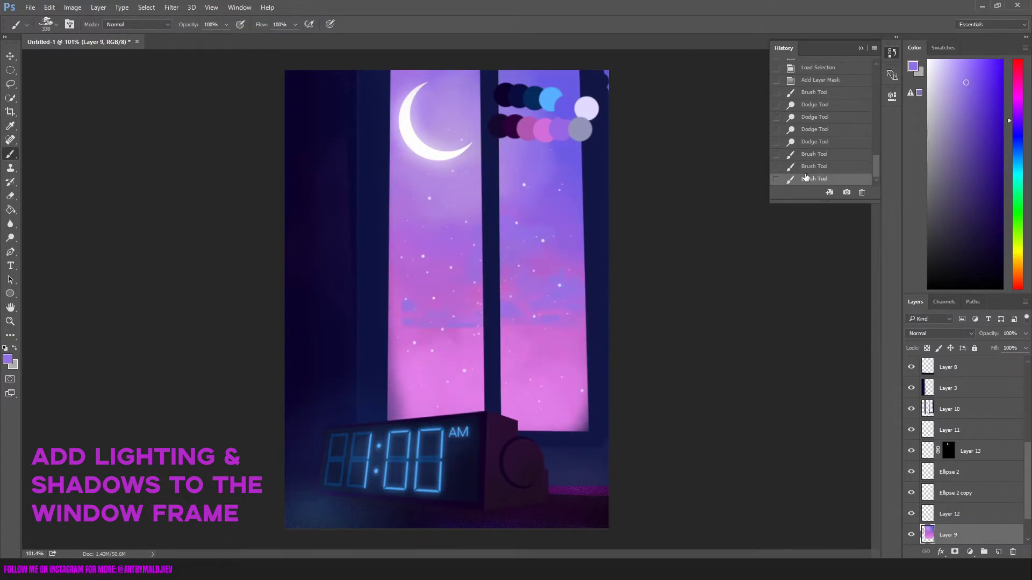
# - Lower the brush strength, enlarge the brush, and undo the last two cloud strokes
pyautogui.press('6')
pyautogui.press('5')
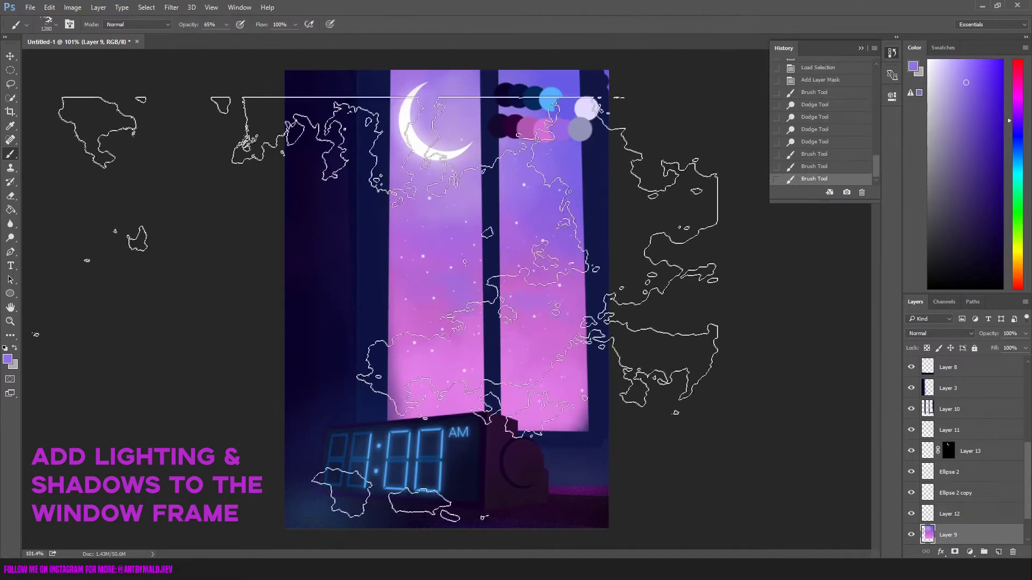
pyautogui.rightClick(450, 323)
pyautogui.press('Escape')
pyautogui.hotkey('ctrl', 'alt', 'z')
pyautogui.hotkey('ctrl', 'alt', 'z')
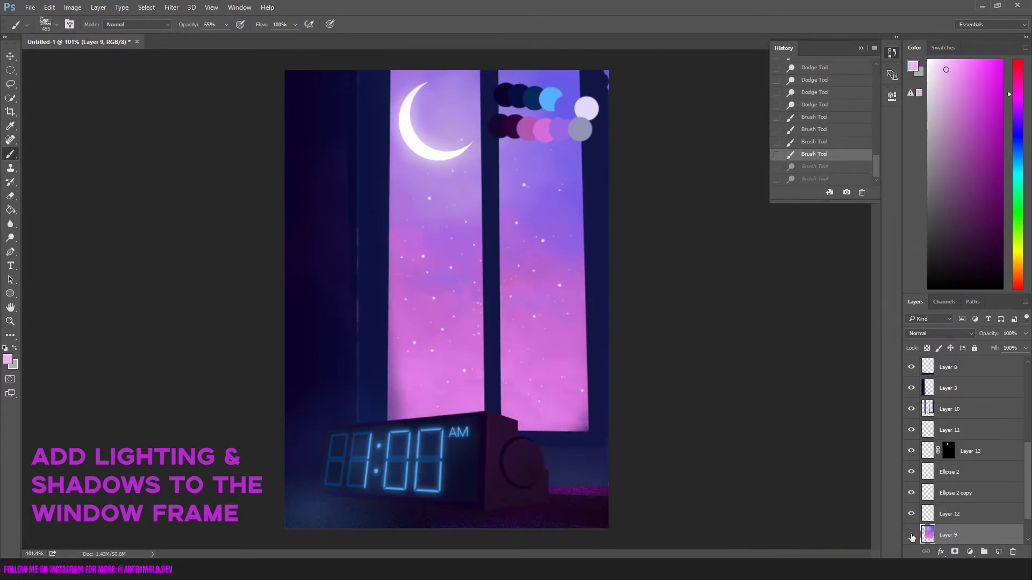
pyautogui.hotkey('ctrl', 'alt', 'z')
# - Choose a smaller cloud brush and step back in history to remove the pink clouds
pyautogui.rightClick(521, 277)
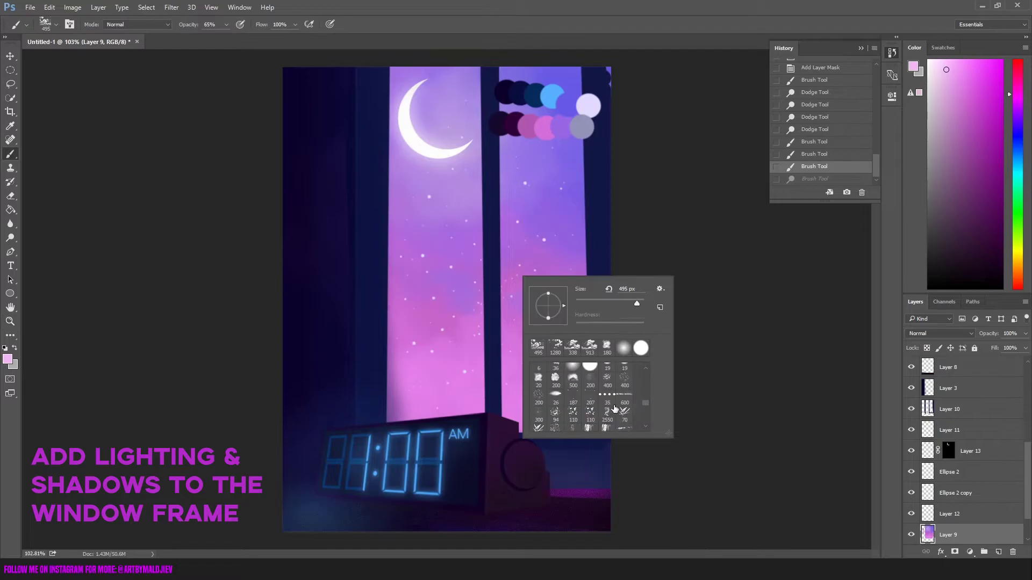
pyautogui.press('Return')
pyautogui.click(441, 258)
pyautogui.rightClick(487, 304)
pyautogui.click(532, 309)
pyautogui.click(413, 387)
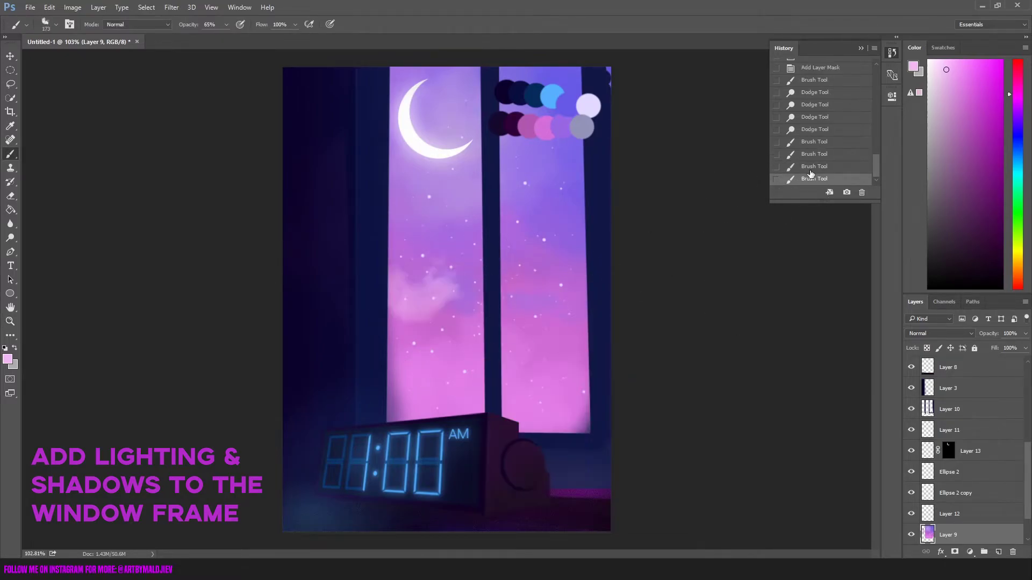
pyautogui.click(834, 155)
# - Pick purple, restore the later sky strokes, sample pink, then undo the last two strokes
pyautogui.keyDown('alt'); pyautogui.click(543, 177); pyautogui.keyUp('alt')
pyautogui.hotkey('ctrl', 'shift', 'z')
pyautogui.hotkey('ctrl', 'shift', 'z')
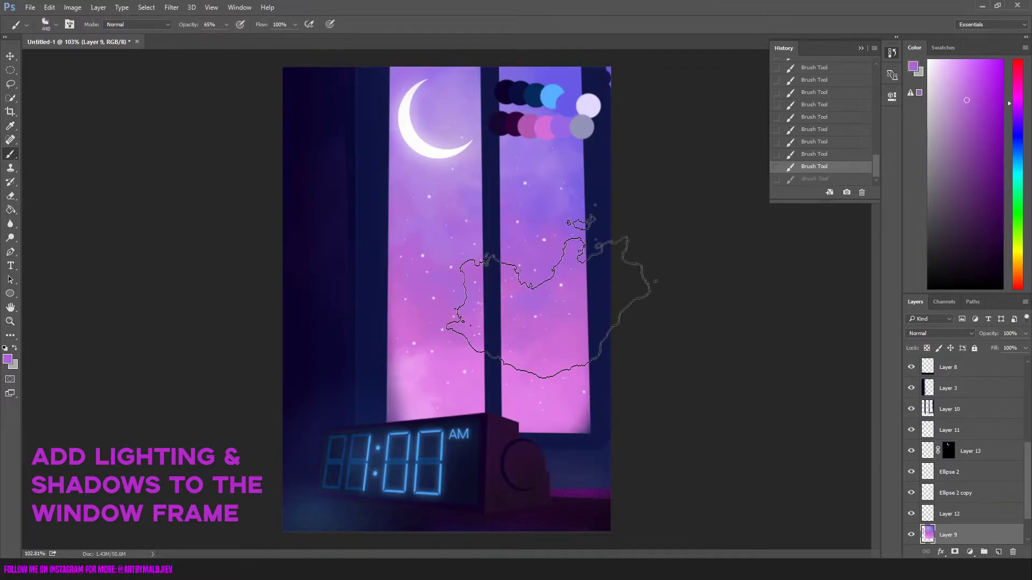
pyautogui.keyDown('alt'); pyautogui.click(530, 323); pyautogui.keyUp('alt')
pyautogui.hotkey('ctrl', 'alt', 'z')
pyautogui.hotkey('ctrl', 'alt', 'z')
pyautogui.scroll(-2, 457, 374)
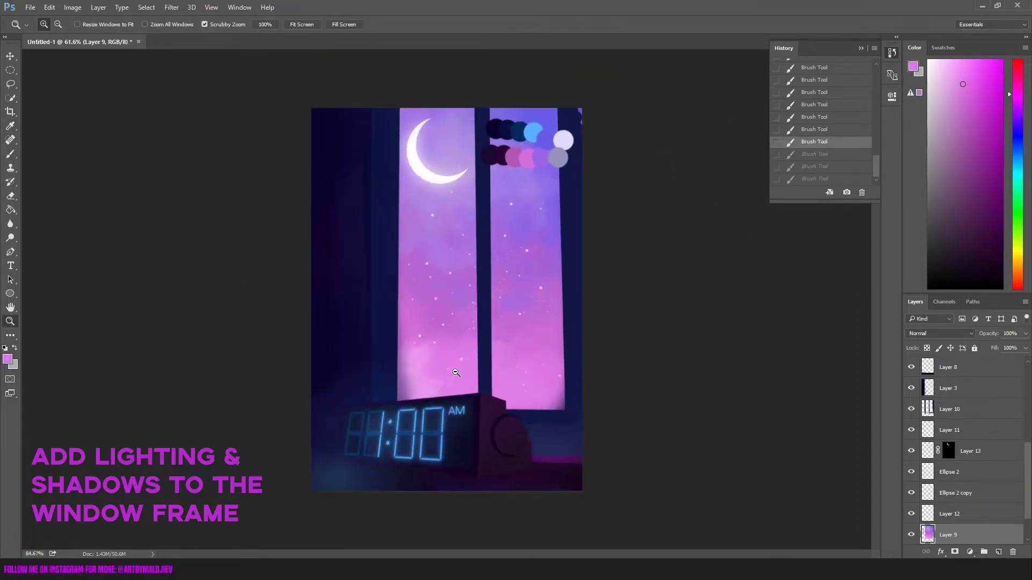
pyautogui.scroll(-1, 973, 497)
# - Paint dark navy on background Layer 2, then erase on pink sky Layer 9
pyautogui.click(962, 514)
pyautogui.press('b')
pyautogui.hotkey('ctrl', 'shift', 'z')
pyautogui.hotkey('ctrl', 'shift', 'z')
pyautogui.hotkey('ctrl', 'shift', 'z')
pyautogui.keyDown('alt'); pyautogui.click(559, 454); pyautogui.keyUp('alt')
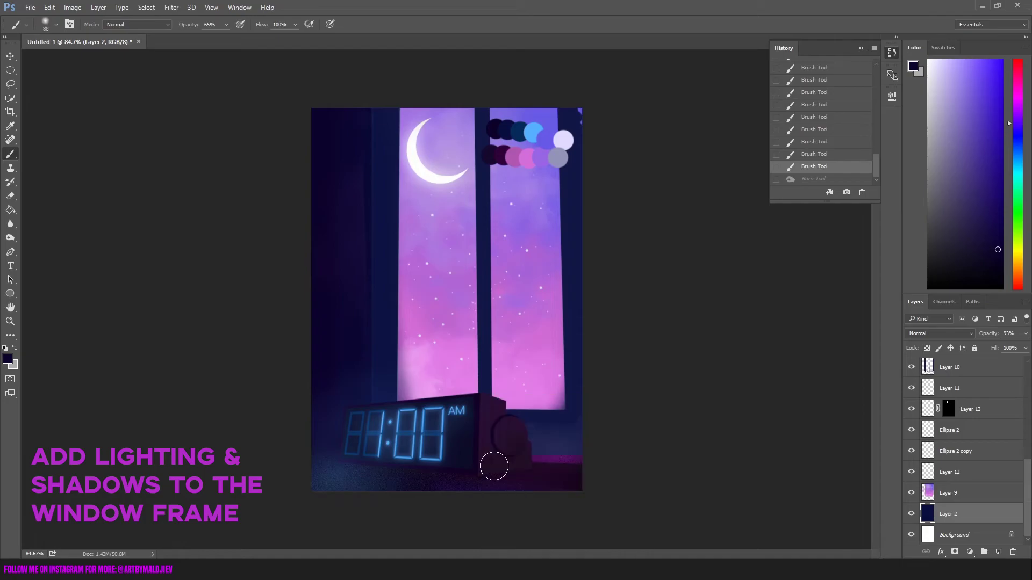
pyautogui.click(914, 493)
pyautogui.press('e')
pyautogui.scroll(3, 912, 400)
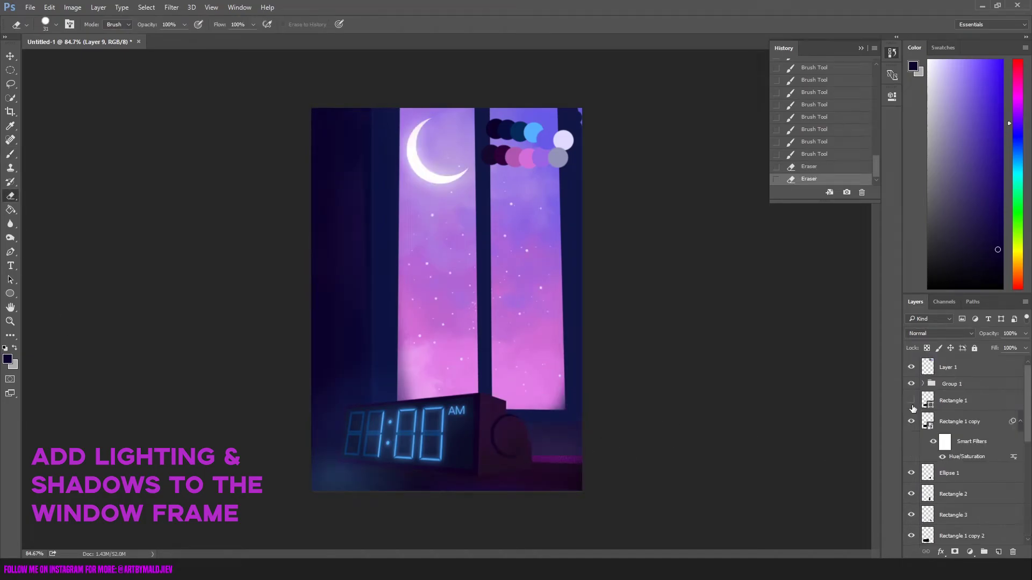
pyautogui.press('b')
# - Sample a dark blue from the canvas and select window frame Layer 10 with a 30 px brush
pyautogui.keyDown('alt'); pyautogui.click(492, 246); pyautogui.keyUp('alt')
pyautogui.scroll(-3, 951, 409)
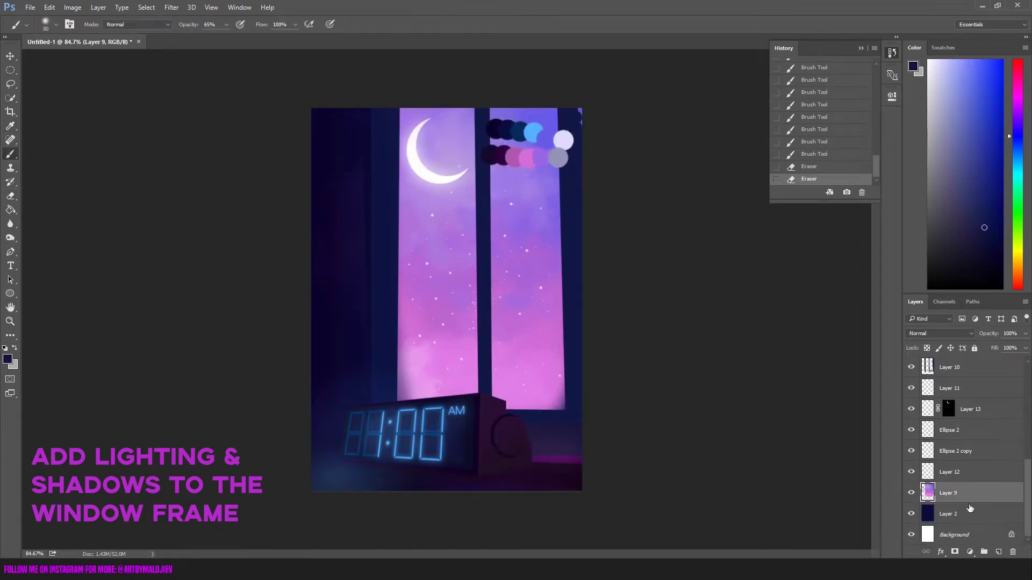
pyautogui.scroll(-2, 951, 410)
pyautogui.click(951, 410)
pyautogui.rightClick(508, 274)
# - At 100% opacity, paint a straight horizontal crossbar across both window panes on Layer 10
pyautogui.press('0')
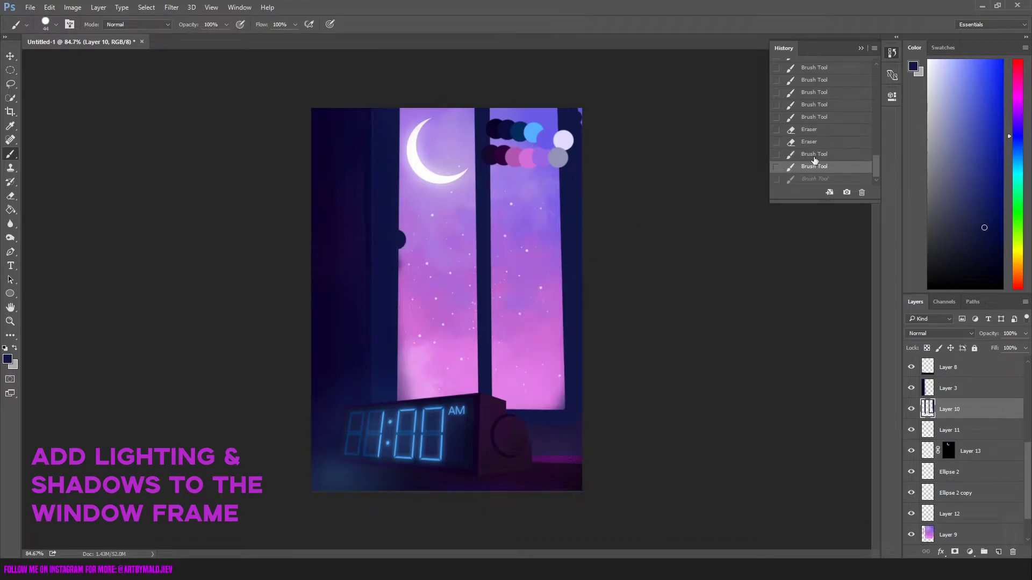
pyautogui.moveTo(399, 248); pyautogui.dragTo(400, 266)
pyautogui.click(564, 269)
pyautogui.keyDown('shift'); pyautogui.click(398, 263); pyautogui.keyUp('shift')
pyautogui.hotkey('ctrl', 'alt', 'z')
pyautogui.hotkey('ctrl', 'alt', 'z')
pyautogui.hotkey('ctrl', 'alt', 'z')
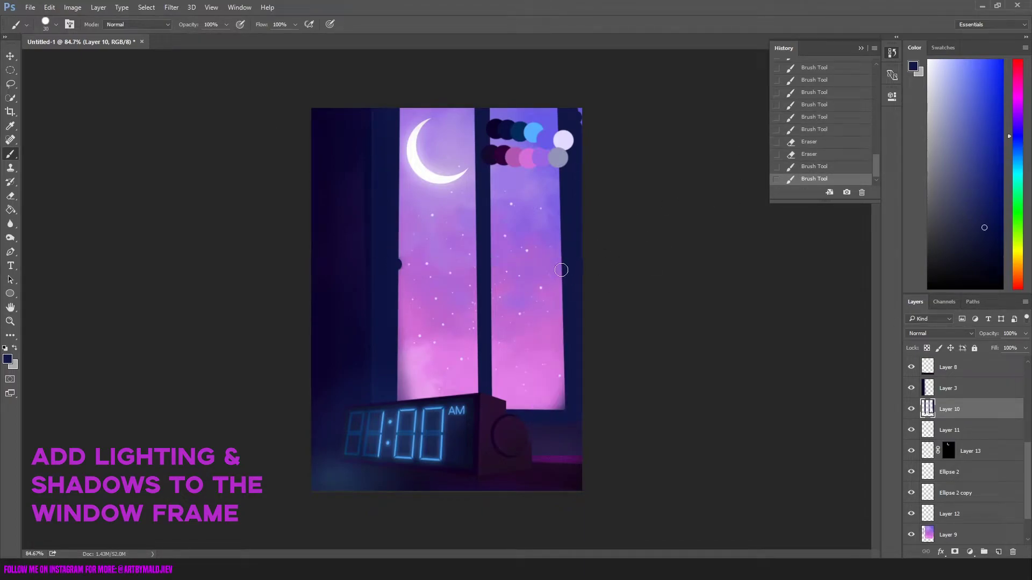
pyautogui.hotkey('ctrl', 'shift', 'z')
pyautogui.hotkey('ctrl', 'shift', 'z')
pyautogui.scroll(2, 401, 296)
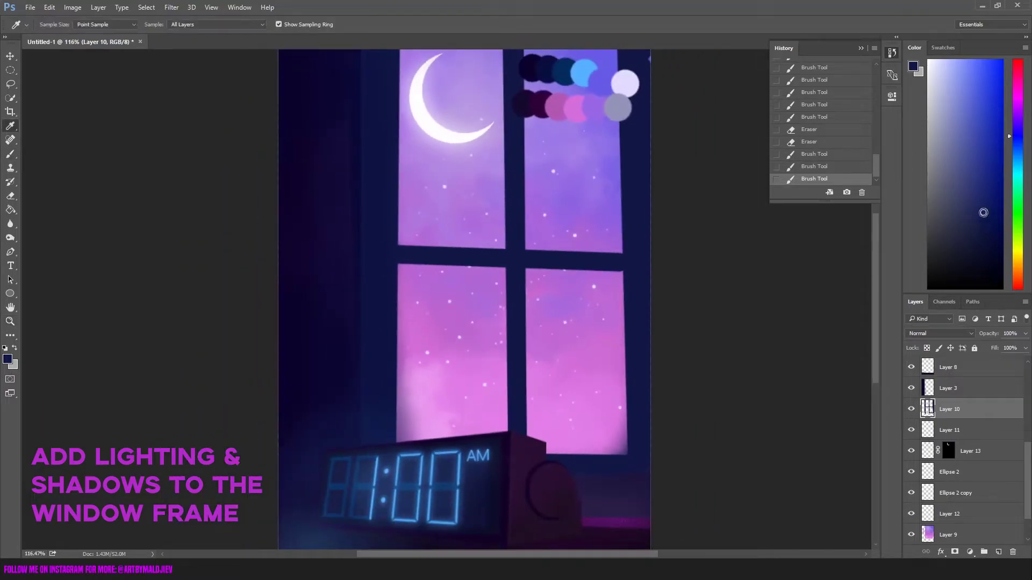
# - Add Layer 14 masked to the window-frame shape, trying highlight strokes and reverting them
pyautogui.click(998, 552)
pyautogui.keyDown('ctrl'); pyautogui.click(928, 430); pyautogui.keyUp('ctrl')
pyautogui.click(955, 552)
pyautogui.moveTo(524, 263); pyautogui.dragTo(499, 290)
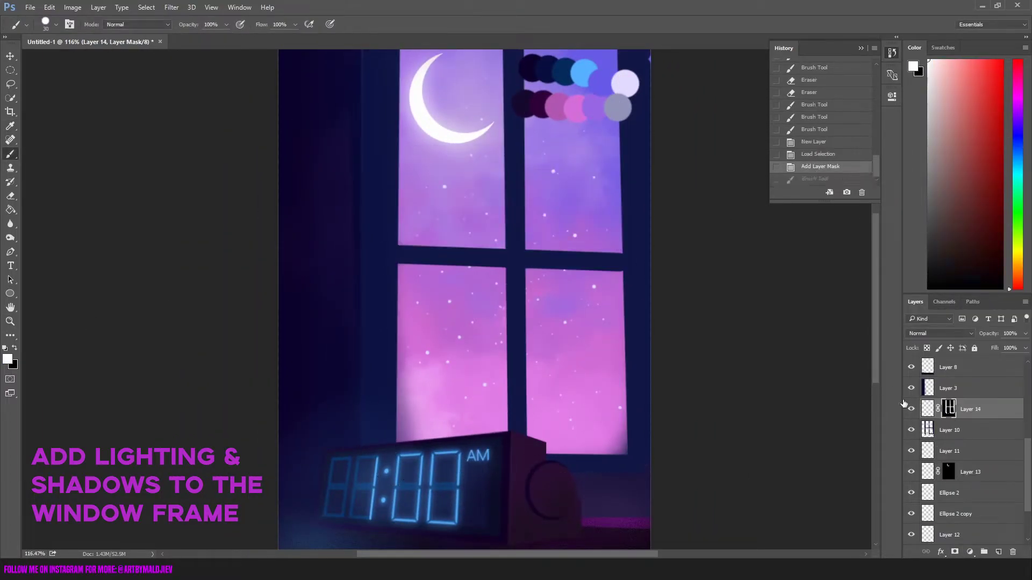
pyautogui.hotkey('ctrl', 'z')
pyautogui.click(491, 300)
pyautogui.moveTo(446, 271); pyautogui.dragTo(483, 274)
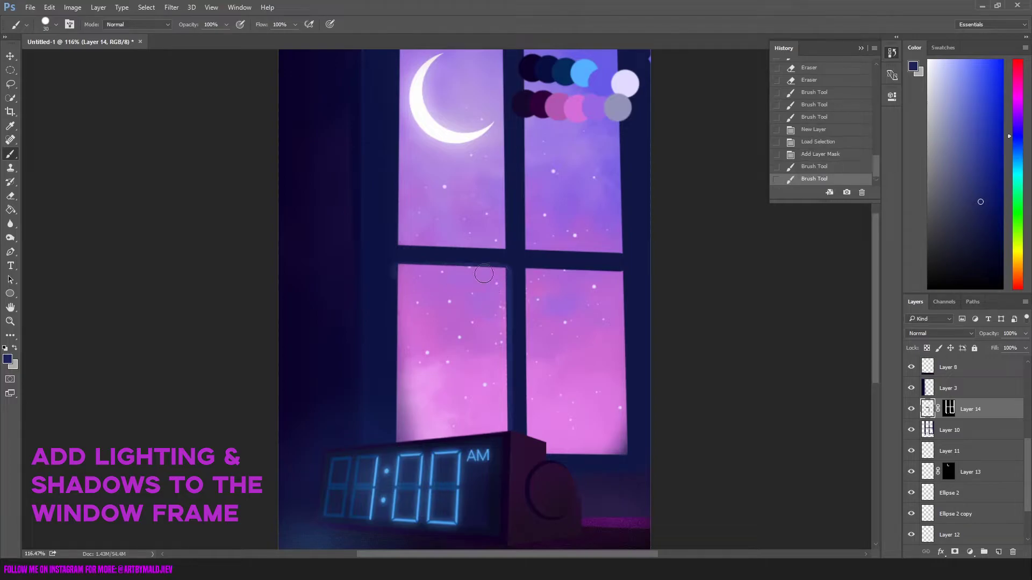
pyautogui.moveTo(405, 340); pyautogui.dragTo(401, 269)
pyautogui.click(820, 129)
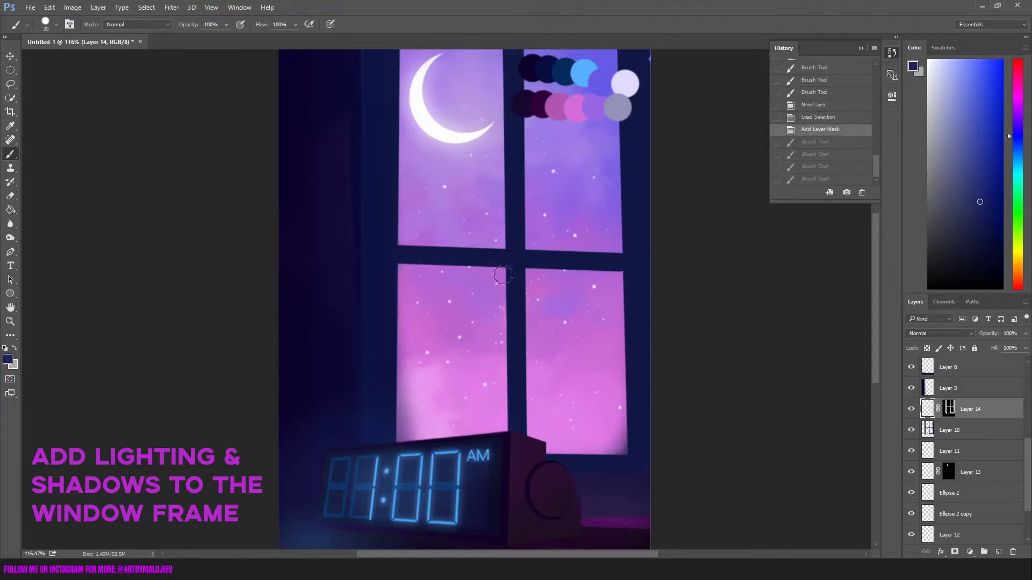
# - Paint light edges along the window frame with a 15 px brush and erase stray highlight
pyautogui.rightClick(504, 279)
pyautogui.click(532, 410)
pyautogui.moveTo(505, 436); pyautogui.dragTo(528, 440)
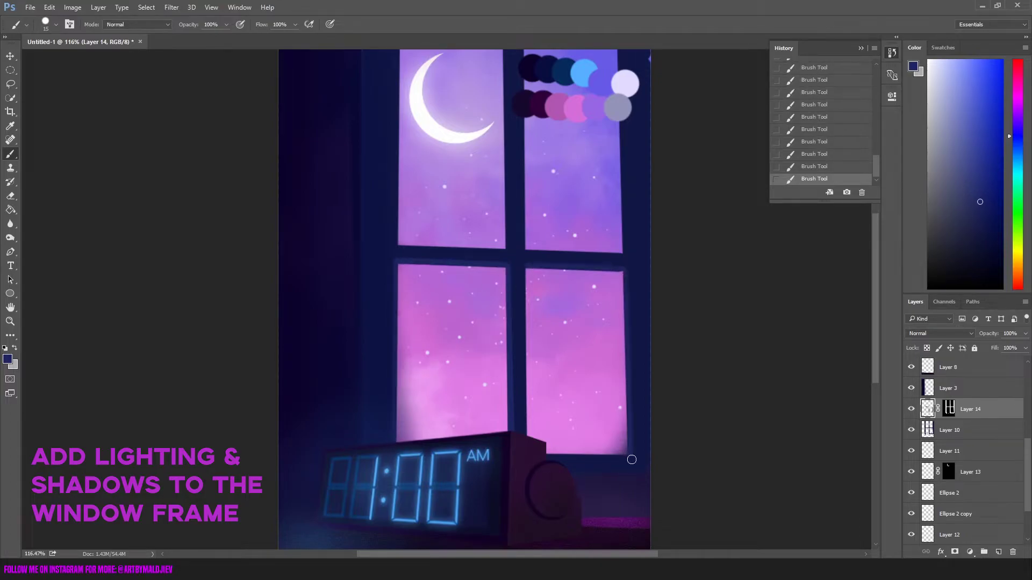
pyautogui.scroll(2, 645, 508)
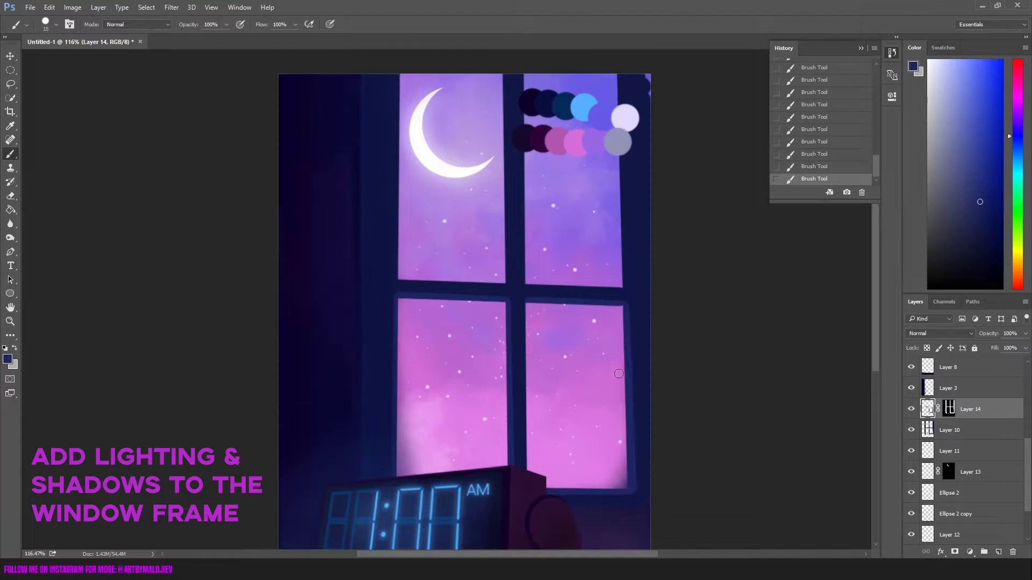
pyautogui.press('e')
pyautogui.moveTo(642, 379)
pyautogui.mouseDown()
pyautogui.moveTo(638, 361)
pyautogui.moveTo(645, 515)
pyautogui.mouseUp()
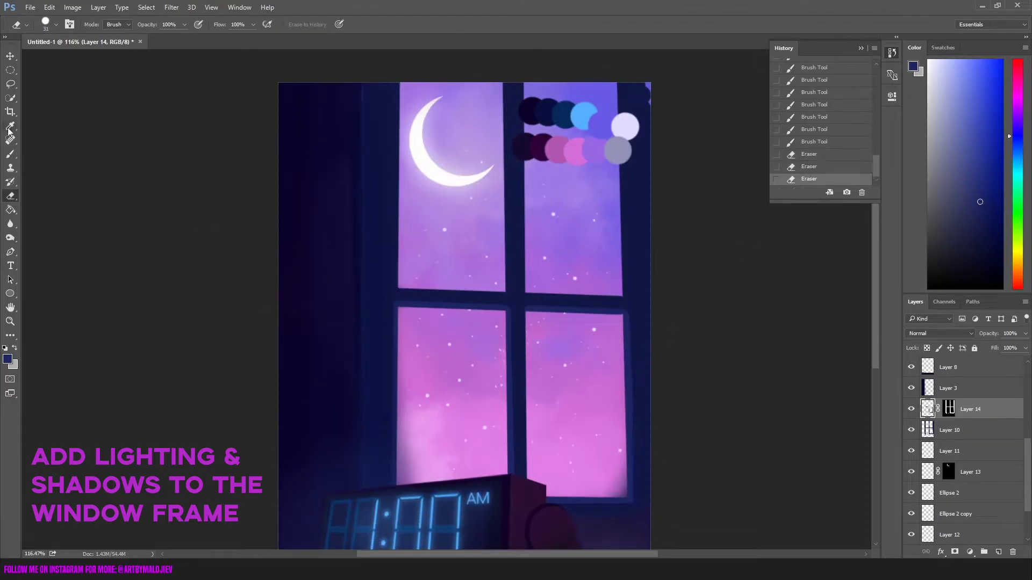
pyautogui.press('b')
# - Try a line along the middle frame bar, undo it, and add a new empty Layer 15
pyautogui.scroll(1, 520, 249)
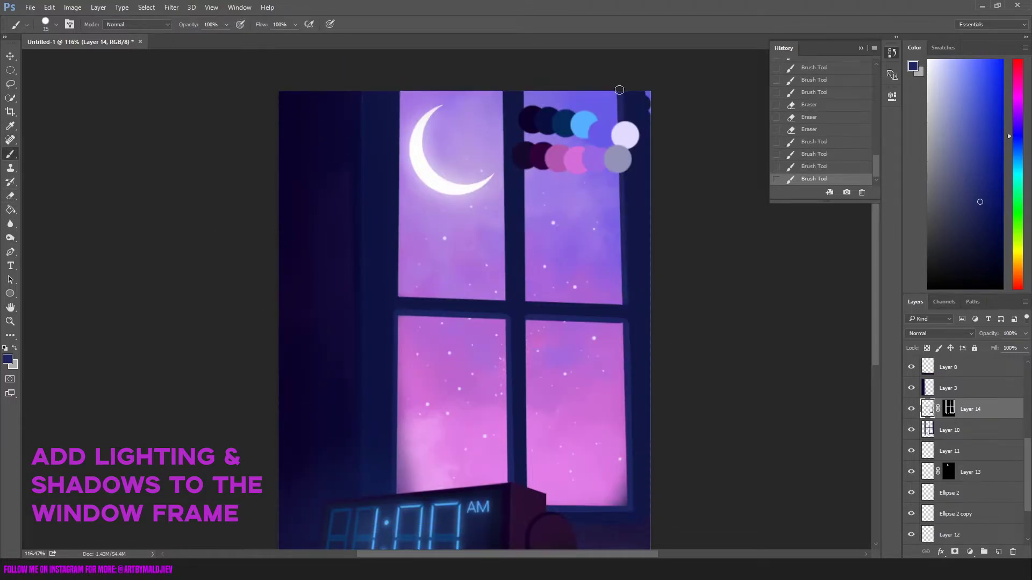
pyautogui.click(619, 90)
pyautogui.moveTo(509, 107); pyautogui.dragTo(507, 295)
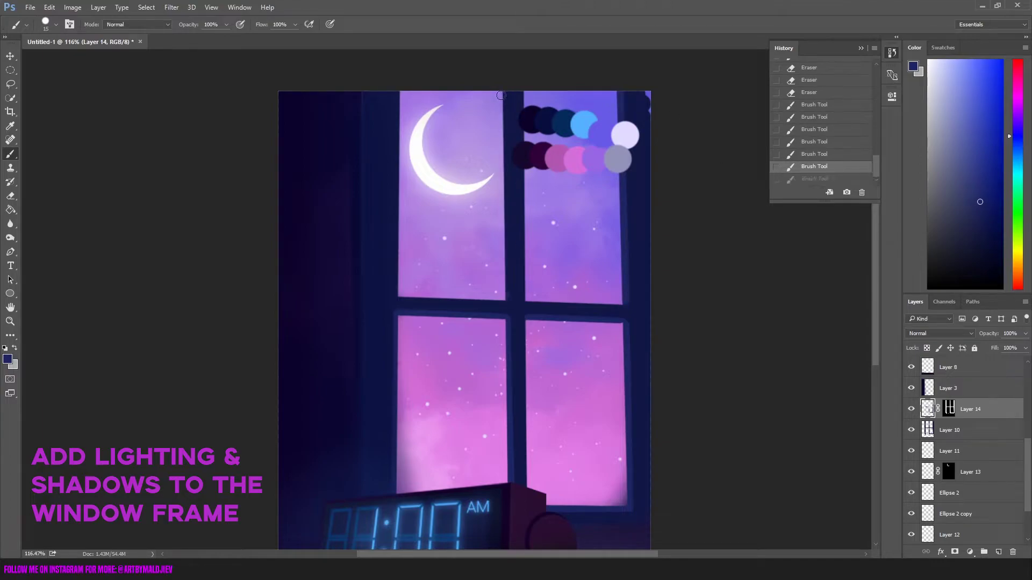
pyautogui.hotkey('ctrl', 'z')
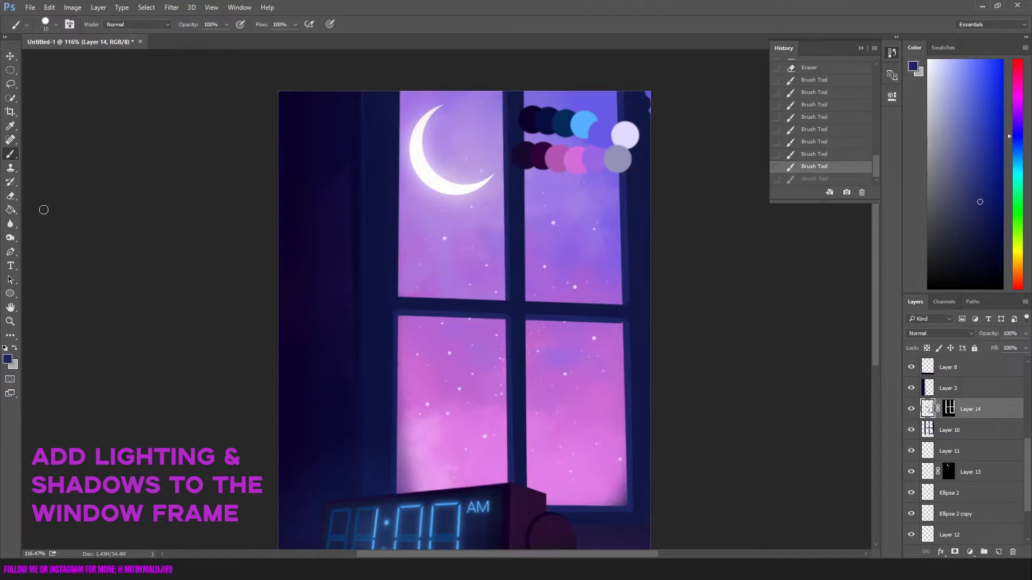
pyautogui.press('i')
pyautogui.hotkey('ctrl', 'shift', 'alt', 'n')
# - Paint a dark purple shadow down the right window frame through both panes on Layer 15
pyautogui.click(987, 264)
pyautogui.press('b')
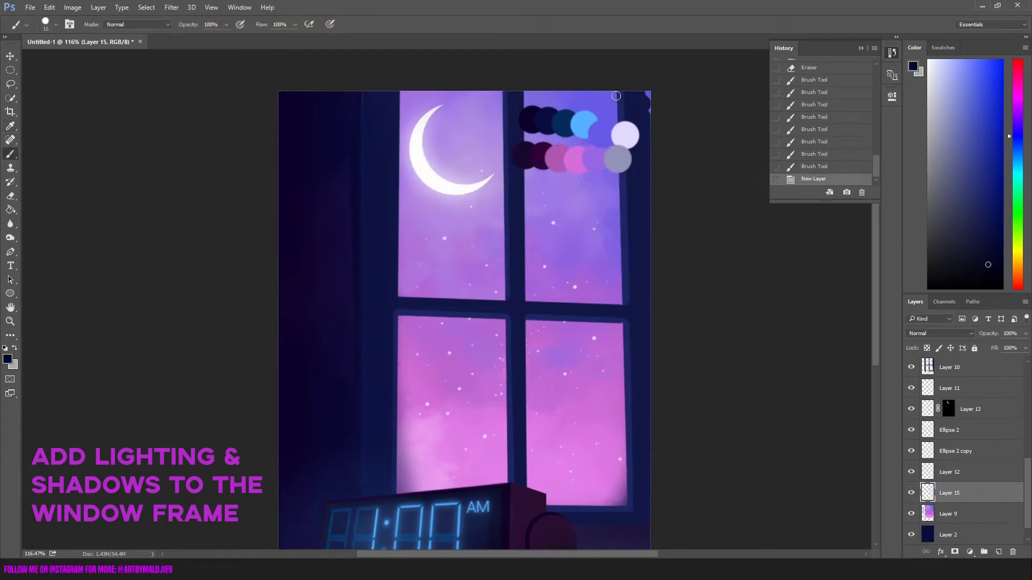
pyautogui.moveTo(616, 169); pyautogui.dragTo(616, 306)
pyautogui.moveTo(621, 322); pyautogui.dragTo(621, 501)
pyautogui.hotkey('ctrl', 'alt', 'z')
pyautogui.hotkey('ctrl', 'alt', 'z')
pyautogui.click(1009, 106)
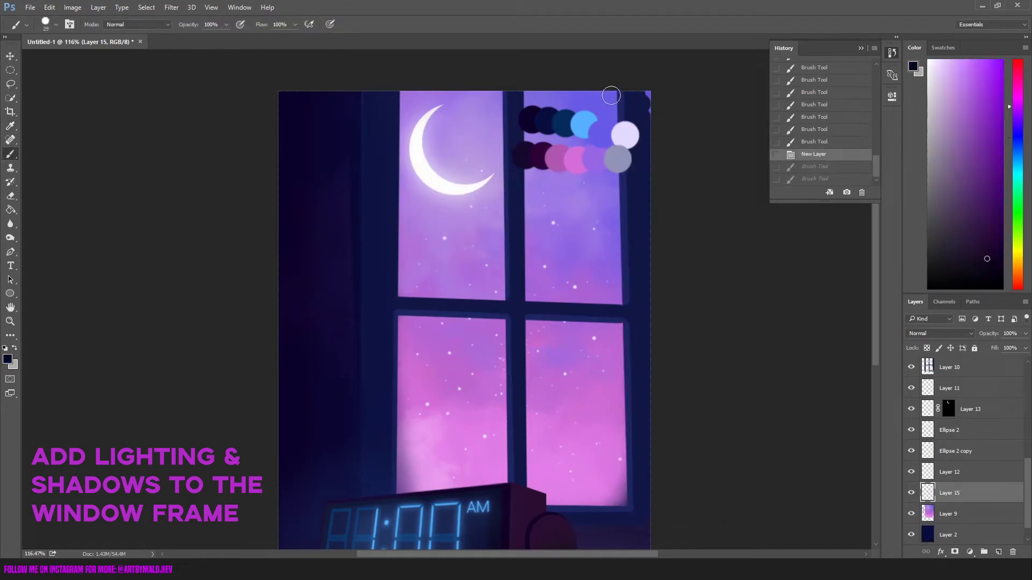
pyautogui.moveTo(616, 171); pyautogui.dragTo(616, 307)
pyautogui.moveTo(621, 322); pyautogui.dragTo(625, 502)
pyautogui.moveTo(618, 87); pyautogui.dragTo(619, 505)
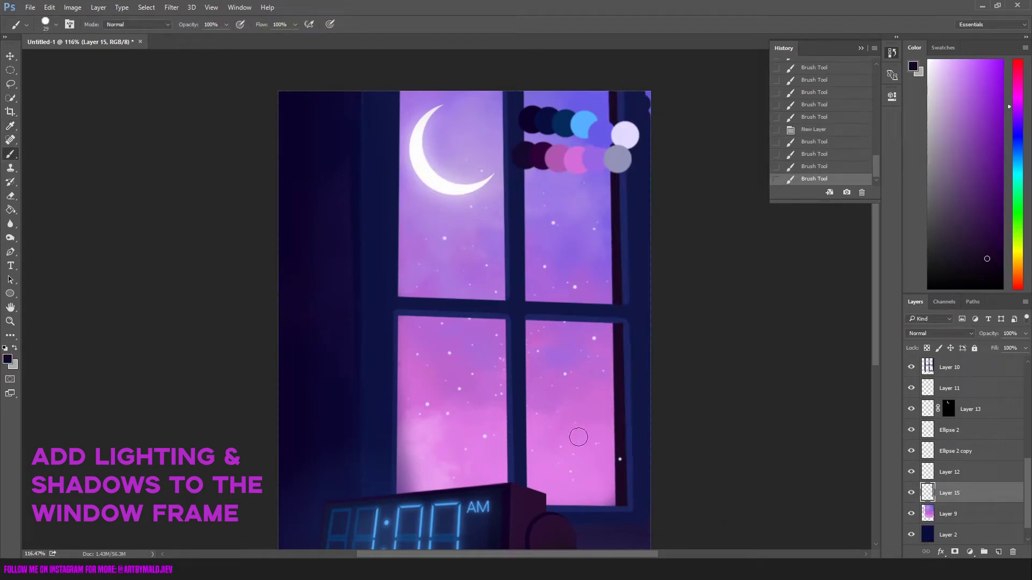
# - Burn the right frame edge darker, then dodge to lighten the window frame edge
pyautogui.press('o')
pyautogui.moveTo(616, 169); pyautogui.dragTo(619, 503)
pyautogui.rightClick(647, 493)
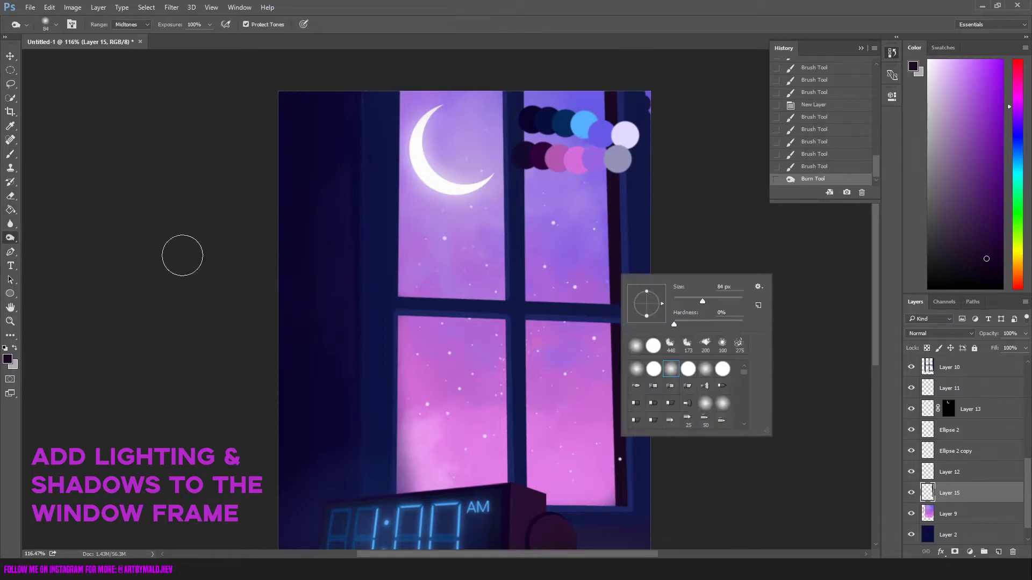
pyautogui.press('Escape')
pyautogui.hotkey('shift', 'o')
pyautogui.moveTo(642, 70)
pyautogui.mouseDown()
pyautogui.moveTo(592, 274)
pyautogui.moveTo(595, 452)
pyautogui.mouseUp()
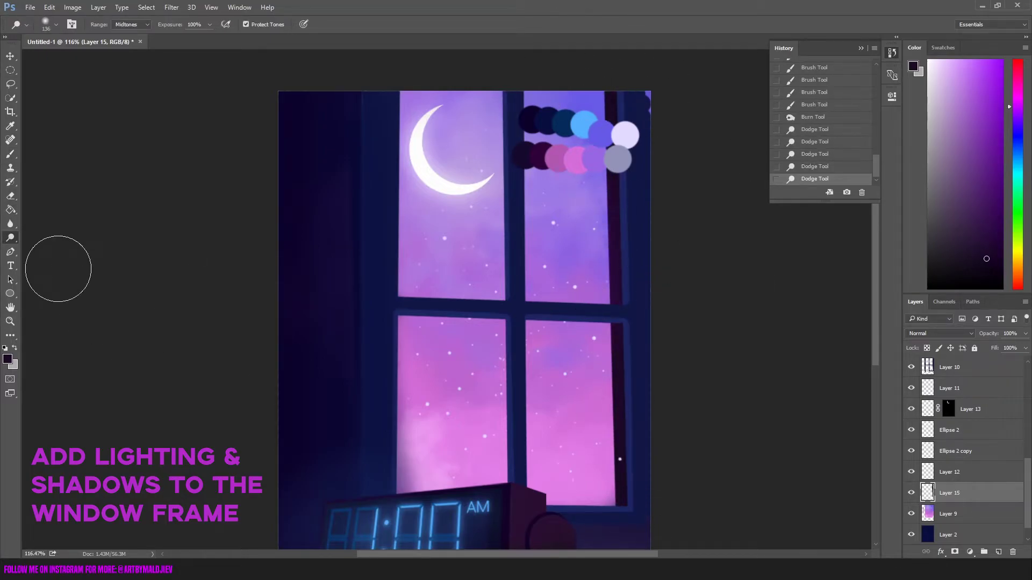
# - On Layer 14, paint sampled lavender highlights along the frame bar at 39% opacity
pyautogui.scroll(2, 951, 506)
pyautogui.click(965, 388)
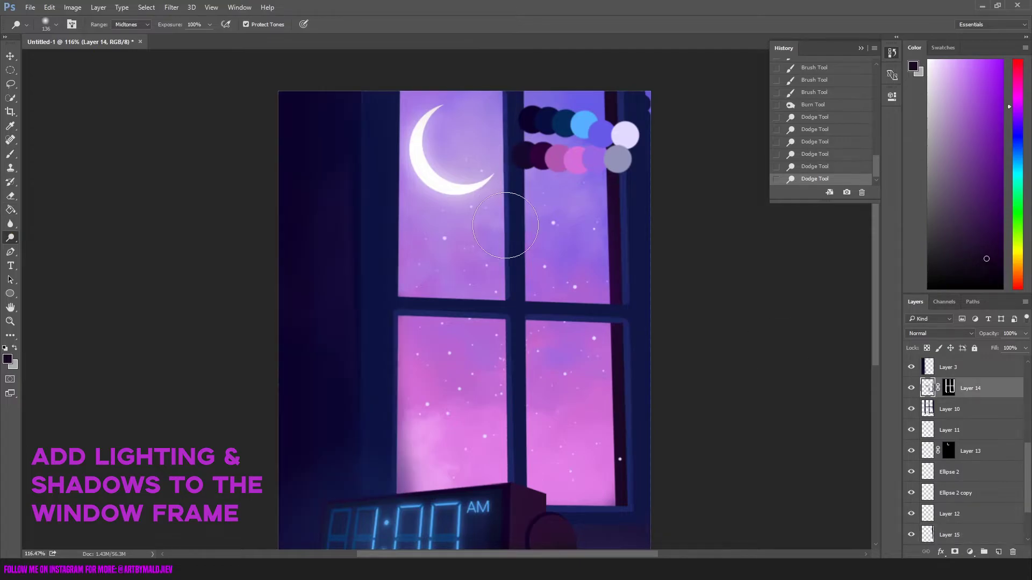
pyautogui.hotkey('ctrl', 'alt', 'z')
pyautogui.hotkey('ctrl', 'alt', 'z')
pyautogui.hotkey('ctrl', 'alt', 'z')
pyautogui.press('i')
pyautogui.click(461, 173)
pyautogui.press('b')
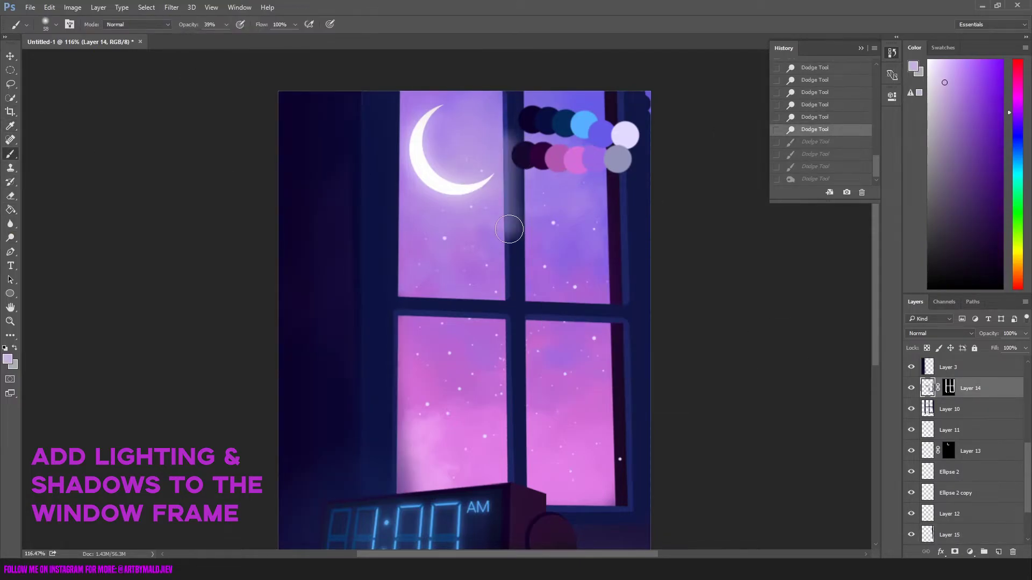
pyautogui.rightClick(475, 146)
pyautogui.press('Escape')
pyautogui.moveTo(475, 146); pyautogui.dragTo(470, 268)
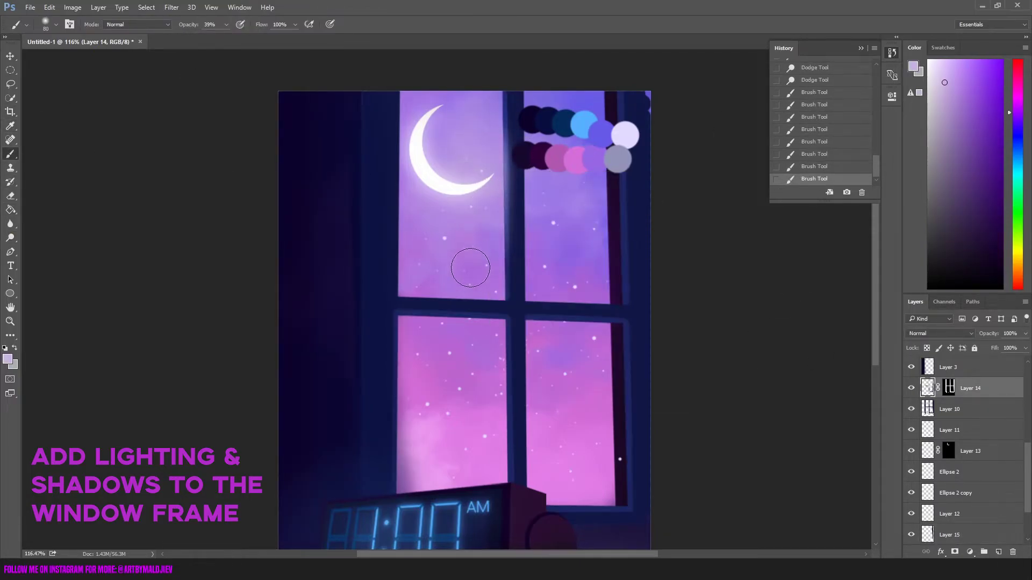
pyautogui.moveTo(487, 112); pyautogui.dragTo(510, 183)
# - Dodge parts of the window frame, including near the lower-left pane
pyautogui.click(10, 238)
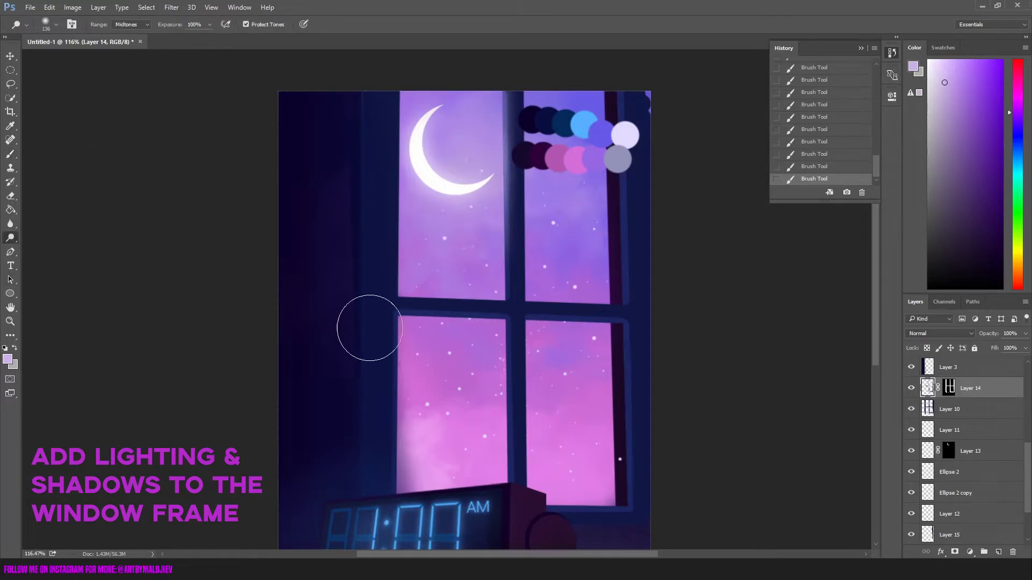
pyautogui.moveTo(623, 279); pyautogui.dragTo(624, 172)
pyautogui.moveTo(419, 314); pyautogui.dragTo(502, 311)
pyautogui.moveTo(510, 377); pyautogui.dragTo(471, 357)
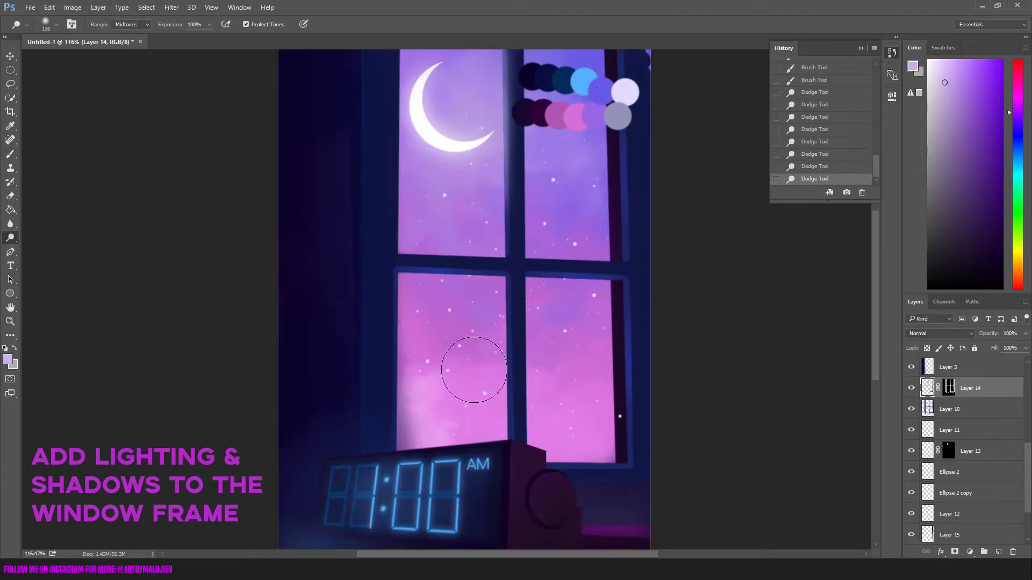
pyautogui.click(10, 154)
# - Choose a large cloud-shaped brush and create new Layer 16
pyautogui.rightClick(419, 373)
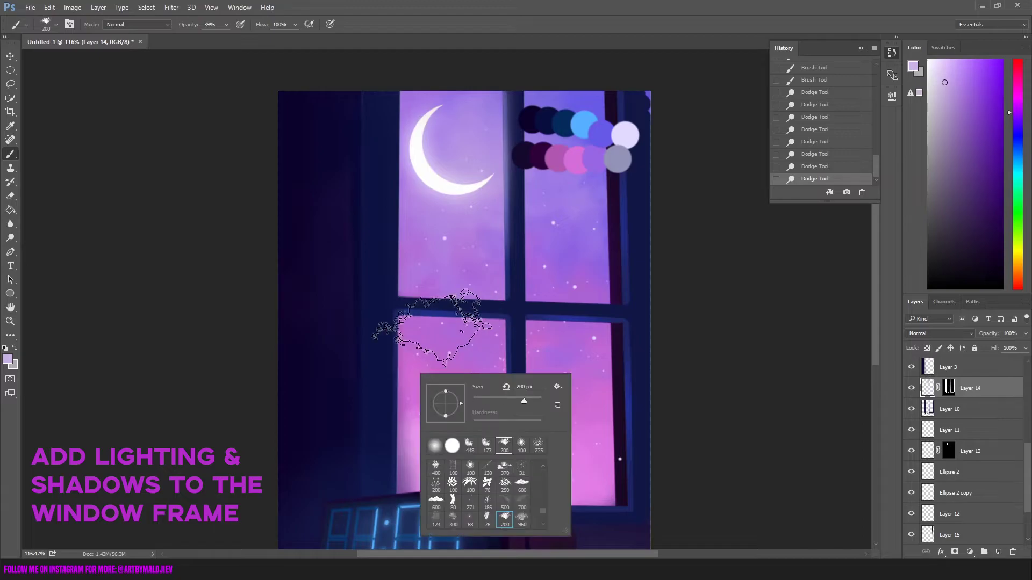
pyautogui.press('Escape')
pyautogui.scroll(-3, 962, 452)
pyautogui.click(949, 493)
pyautogui.hotkey('ctrl', 'shift', 'n')
pyautogui.press('Return')
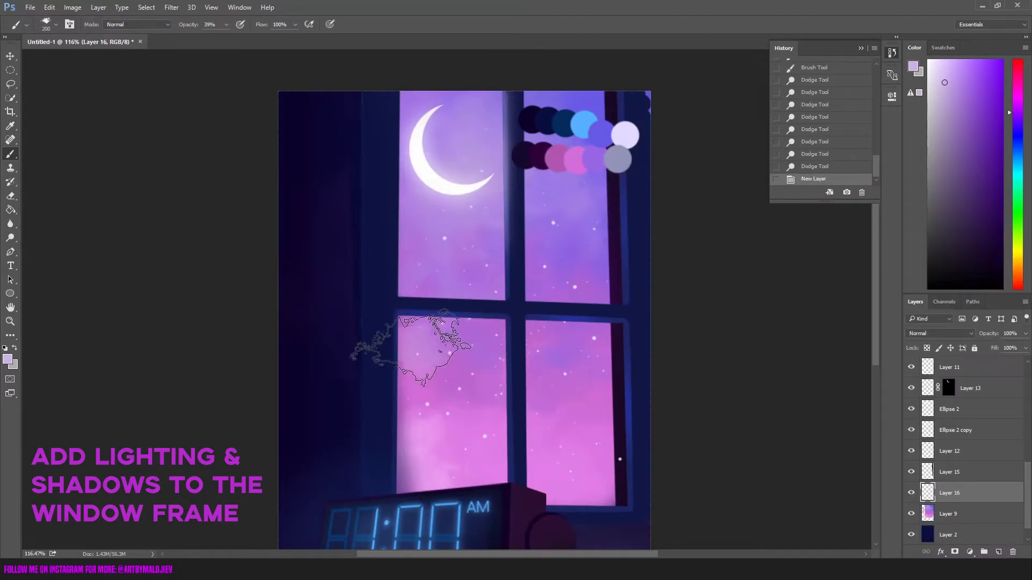
# - Undo a trial lavender cloud stroke and switch to a small, faint scattered speckle brush
pyautogui.moveTo(415, 345); pyautogui.dragTo(445, 336)
pyautogui.hotkey('ctrl', 'z')
pyautogui.press('0')
pyautogui.press('9')
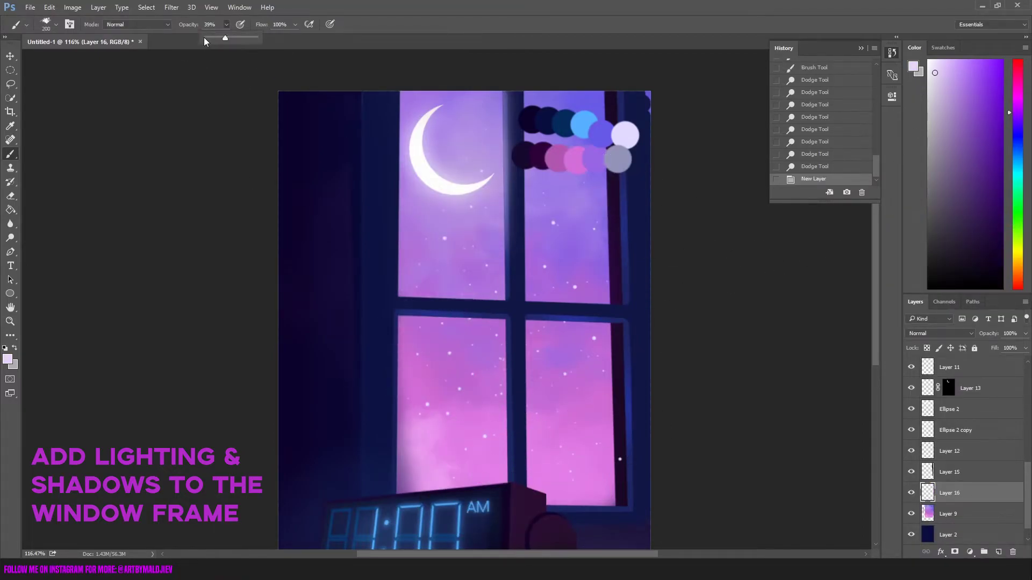
pyautogui.rightClick(425, 354)
pyautogui.doubleClick(456, 483)
pyautogui.rightClick(414, 376)
pyautogui.doubleClick(465, 495)
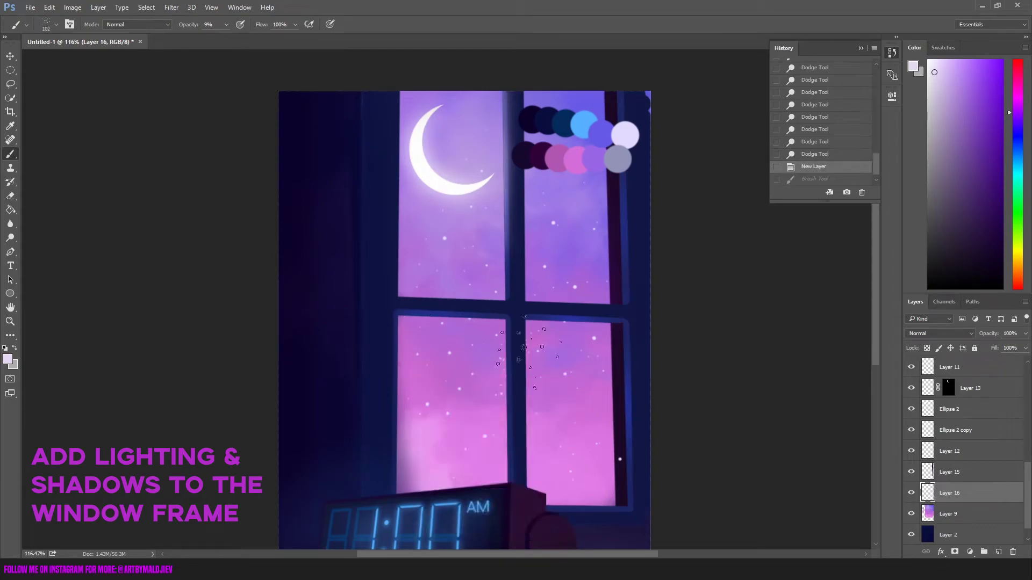
pyautogui.rightClick(463, 396)
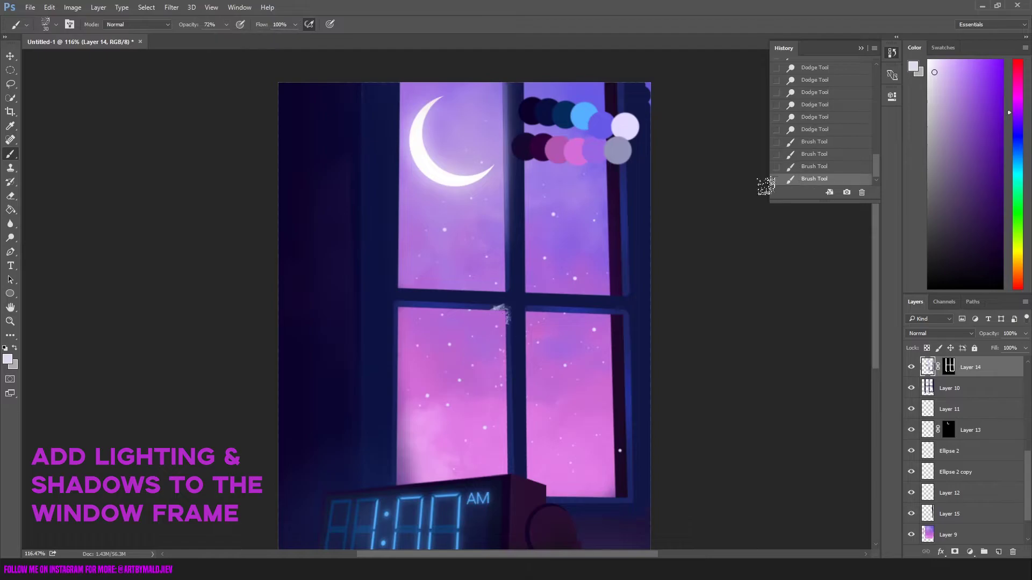
# - Set brush opacity to 72% and add a new empty layer above Layer 9
pyautogui.hotkey('ctrl', 'alt', 'z')
pyautogui.press('7')
pyautogui.press('2')
pyautogui.hotkey('ctrl', 'shift', 'alt', 'n')
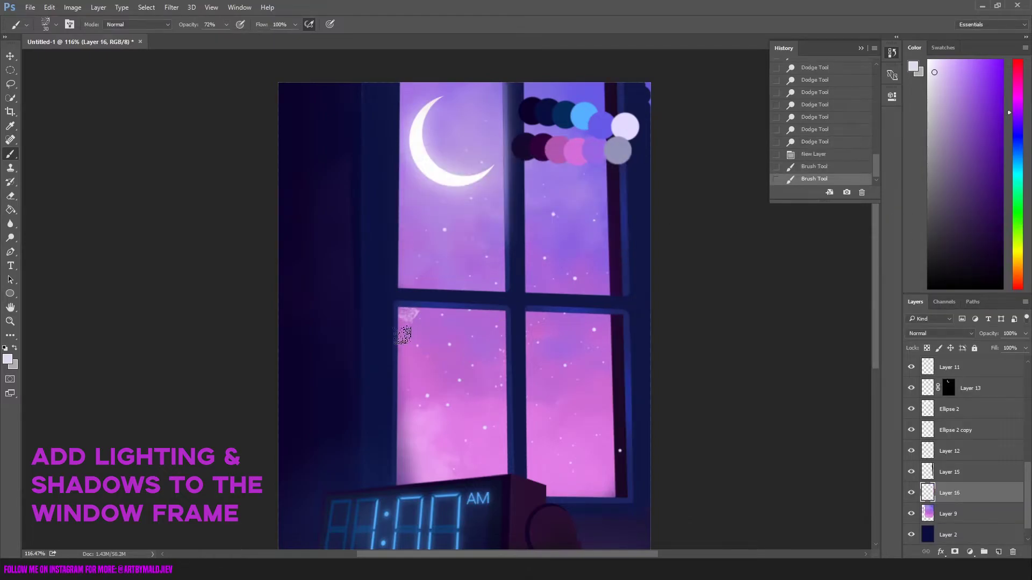
# - Speckle pale light into the lower-left pane corner and along the pane edges
pyautogui.moveTo(404, 336); pyautogui.dragTo(411, 315)
pyautogui.moveTo(400, 328); pyautogui.dragTo(419, 312)
pyautogui.moveTo(503, 284); pyautogui.dragTo(490, 271)
pyautogui.rightClick(488, 264)
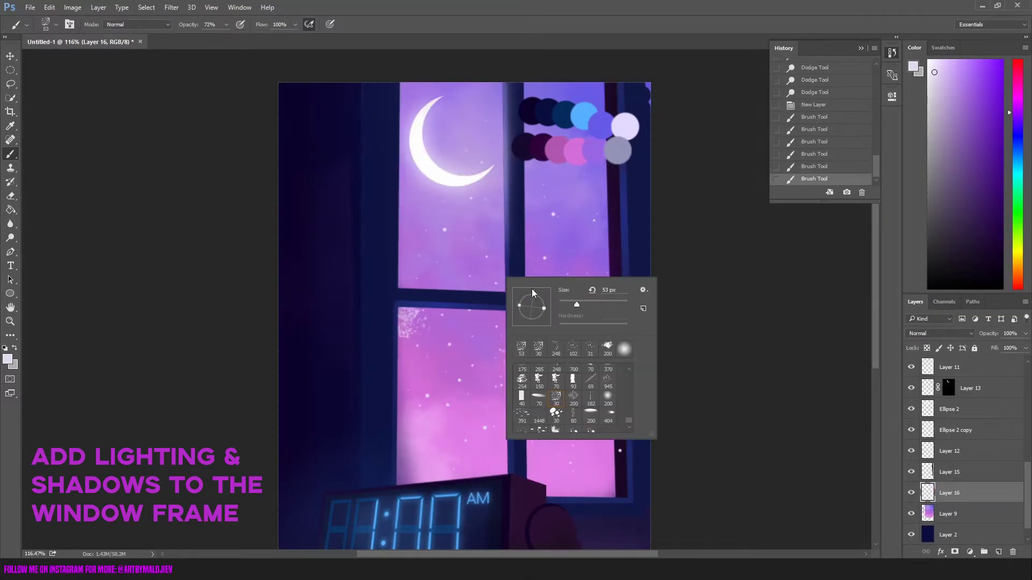
pyautogui.press('Escape')
pyautogui.moveTo(602, 484)
pyautogui.mouseDown()
pyautogui.moveTo(630, 480)
pyautogui.moveTo(621, 457)
pyautogui.mouseUp()
pyautogui.moveTo(618, 290); pyautogui.dragTo(607, 269)
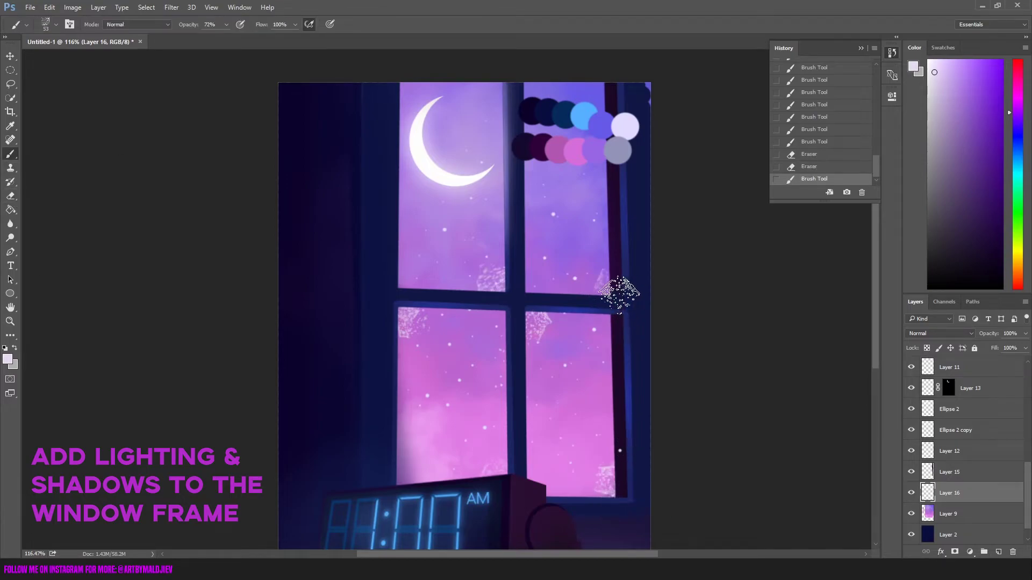
# - Move Layer 16 above Layer 15, add speckles along frame edges, then pick Gaussian Blur
pyautogui.hotkey('ctrl', ']')
pyautogui.click(538, 483)
pyautogui.click(411, 486)
pyautogui.click(404, 489)
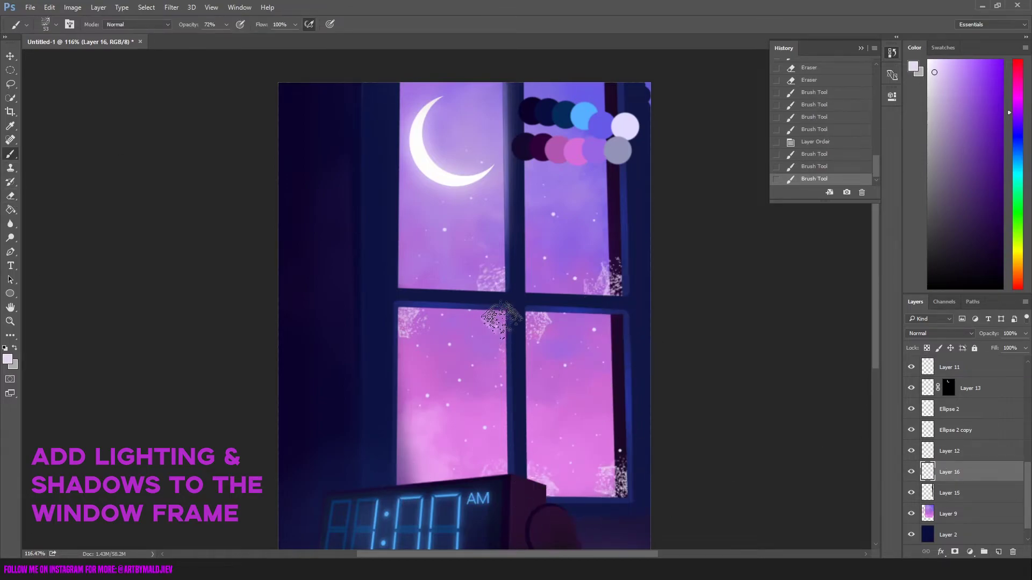
pyautogui.moveTo(501, 320); pyautogui.dragTo(537, 285)
pyautogui.moveTo(617, 371); pyautogui.dragTo(617, 325)
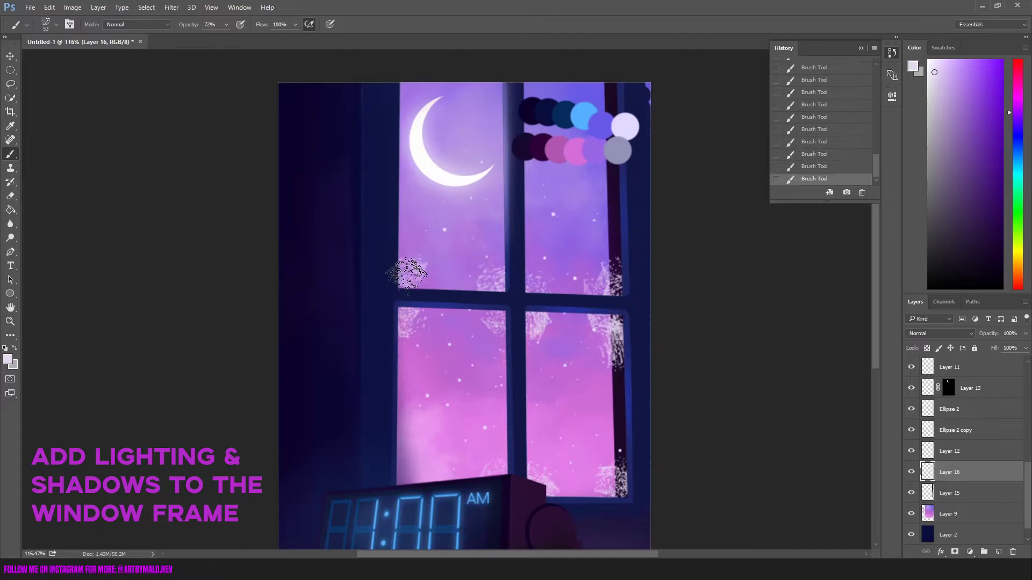
pyautogui.click(172, 8)
pyautogui.click(349, 172)
# - Apply the blur, fade the frost layer to 45%, and sample the pale grey-lavender colour
pyautogui.press('Return')
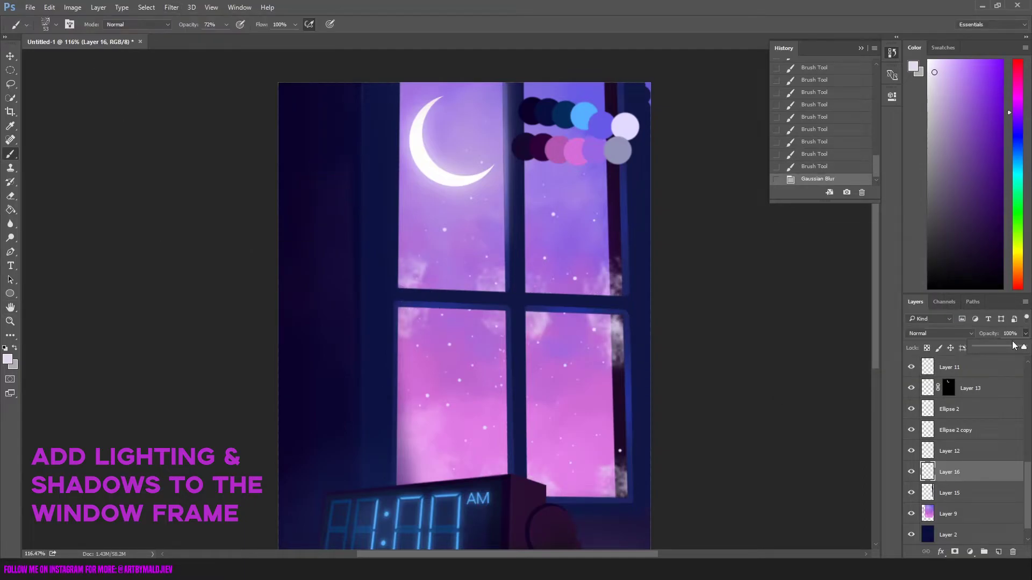
pyautogui.hotkey('ctrl', 'z')
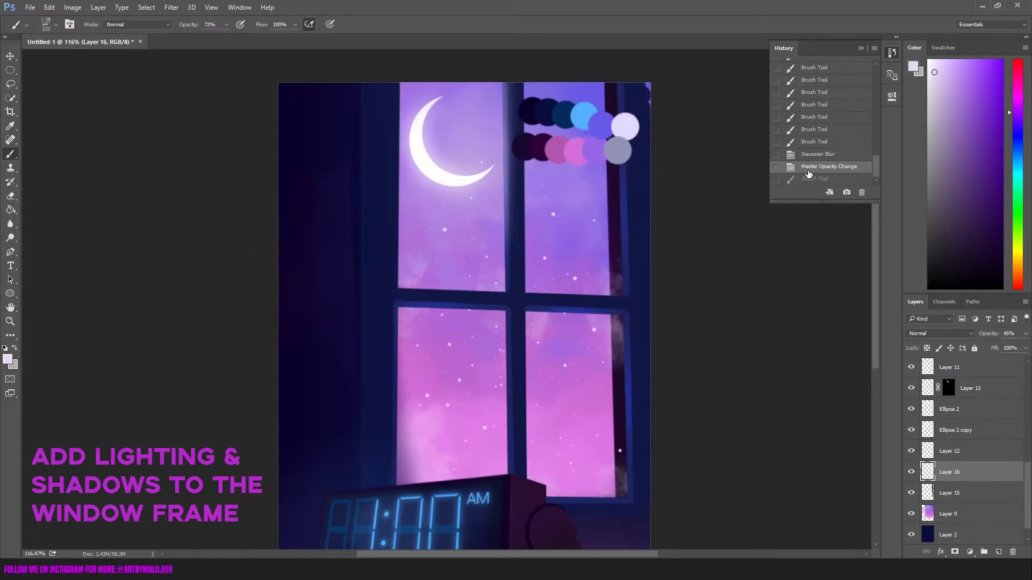
pyautogui.click(10, 127)
pyautogui.press('z')
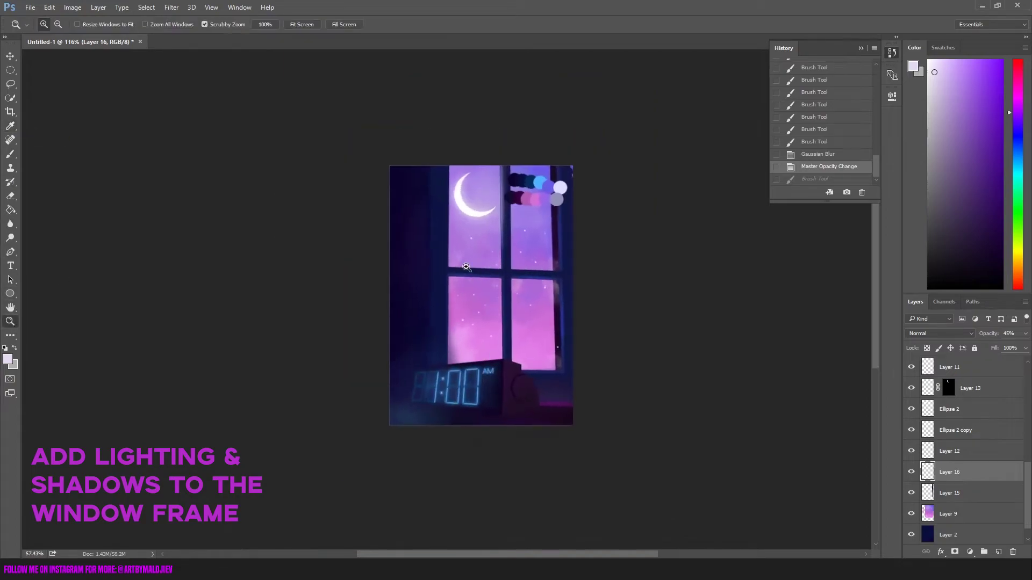
pyautogui.moveTo(806, 365); pyautogui.dragTo(793, 364)
pyautogui.click(967, 510)
pyautogui.click(998, 552)
# - Add snow Layer 17 above Layer 15 with a 10 px brush at about 66% opacity
pyautogui.press('b')
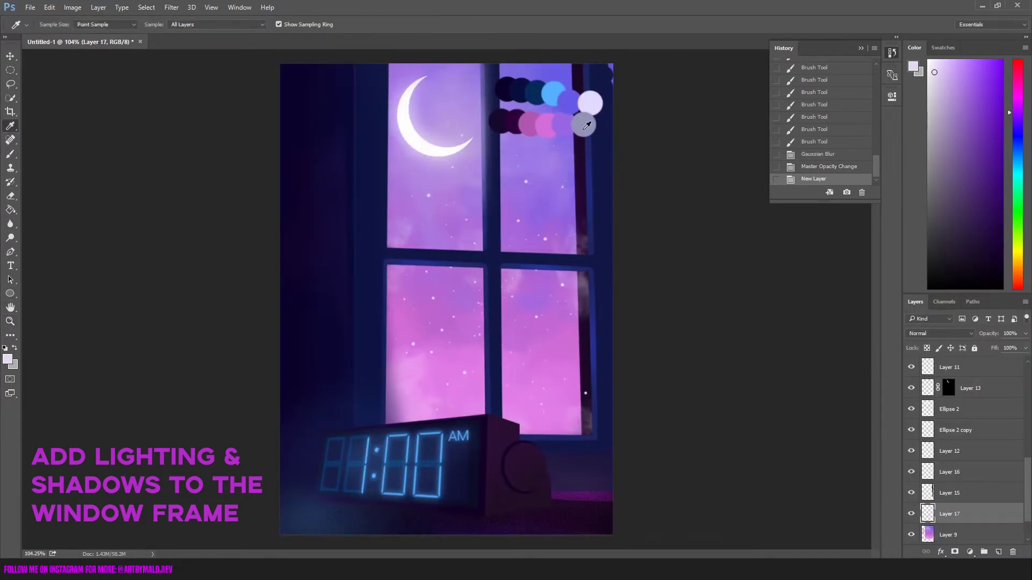
pyautogui.keyDown('alt'); pyautogui.click(587, 123); pyautogui.keyUp('alt')
pyautogui.rightClick(388, 245)
pyautogui.write('10')
pyautogui.press('Return')
pyautogui.click(227, 24)
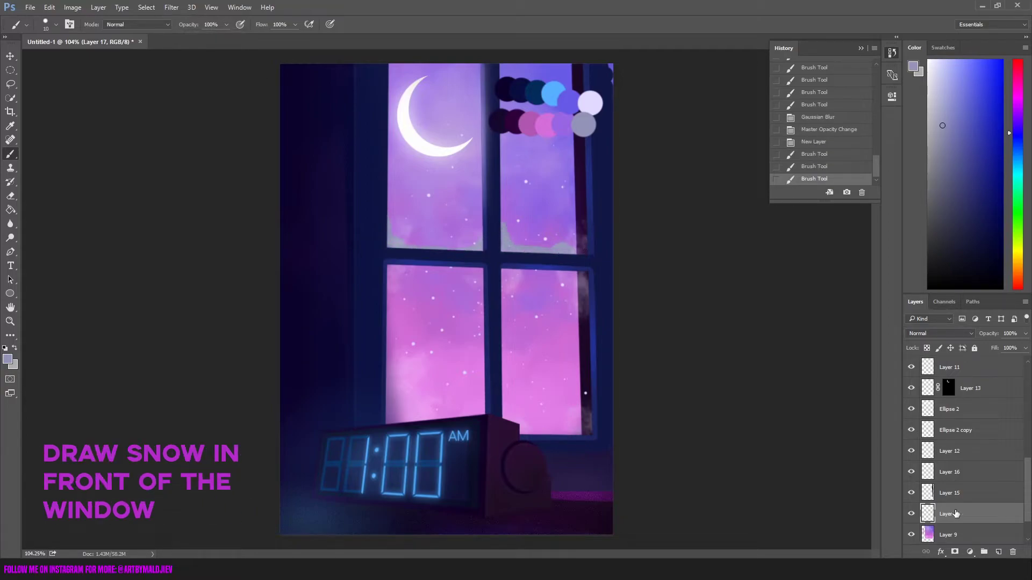
pyautogui.moveTo(956, 513); pyautogui.dragTo(956, 489)
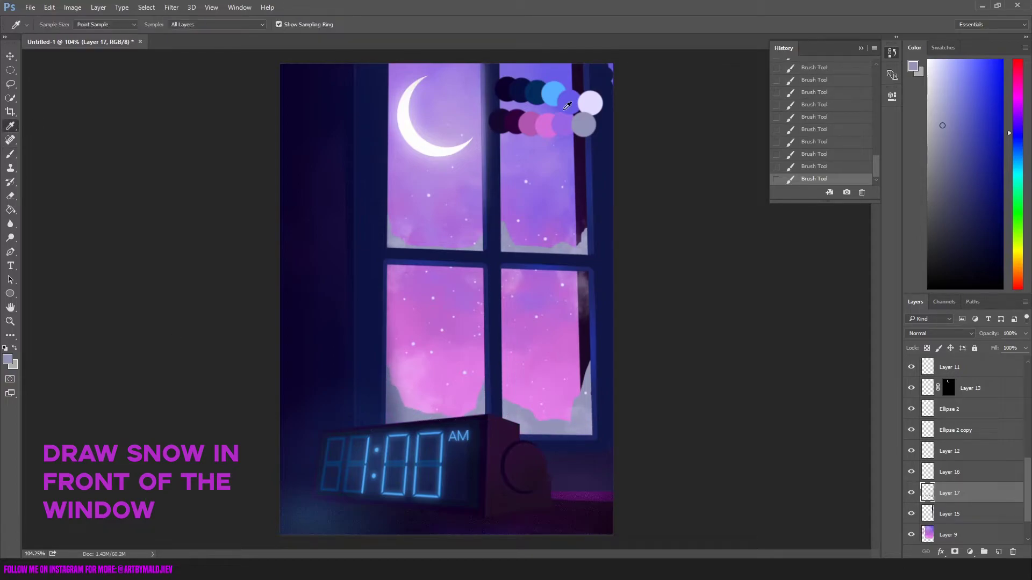
pyautogui.moveTo(226, 24)
pyautogui.mouseDown()
pyautogui.moveTo(208, 42)
pyautogui.moveTo(247, 39)
pyautogui.mouseUp()
# - Paint the white snow drifts, shrinking the brush to 6 px and comparing strokes
pyautogui.click(816, 154)
pyautogui.hotkey('ctrl', 'shift', 'z')
pyautogui.hotkey('ctrl', 'shift', 'z')
pyautogui.rightClick(408, 241)
pyautogui.moveTo(478, 222); pyautogui.dragTo(472, 221)
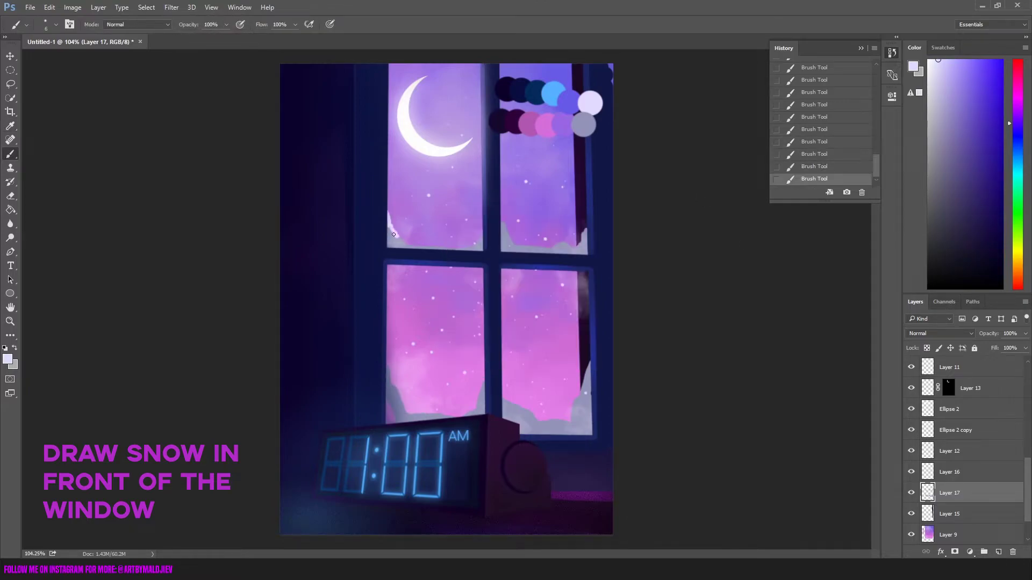
pyautogui.hotkey('ctrl', 'z')
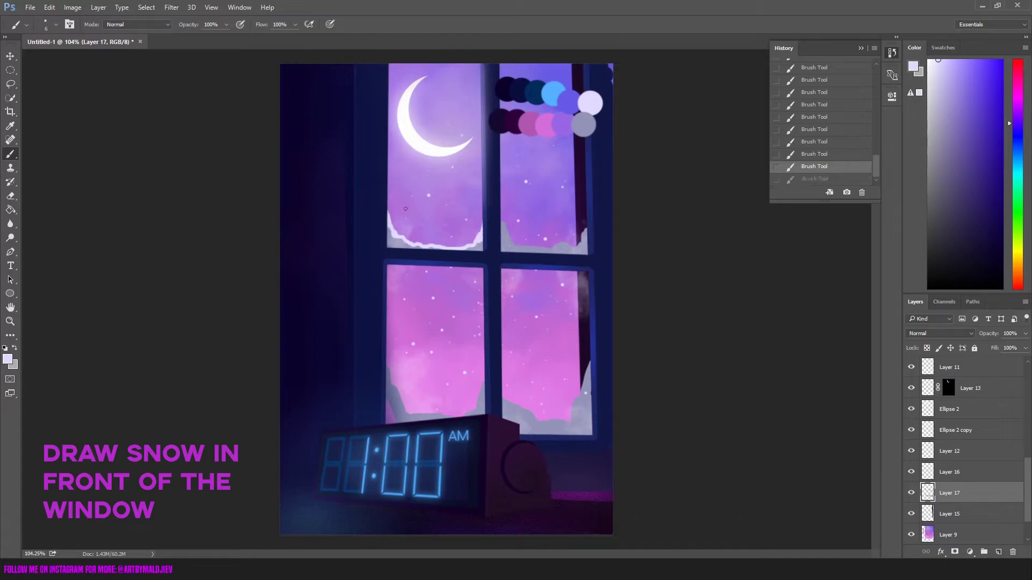
pyautogui.hotkey('ctrl', 'z')
pyautogui.hotkey('ctrl', 'z')
pyautogui.hotkey('ctrl', 'z')
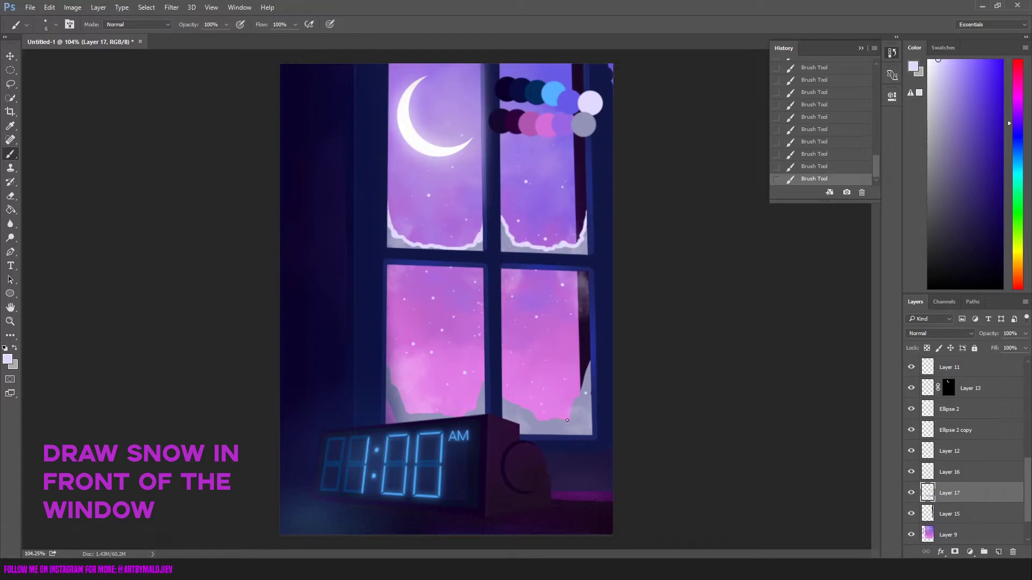
pyautogui.hotkey('ctrl', 'z')
pyautogui.hotkey('ctrl', 'z')
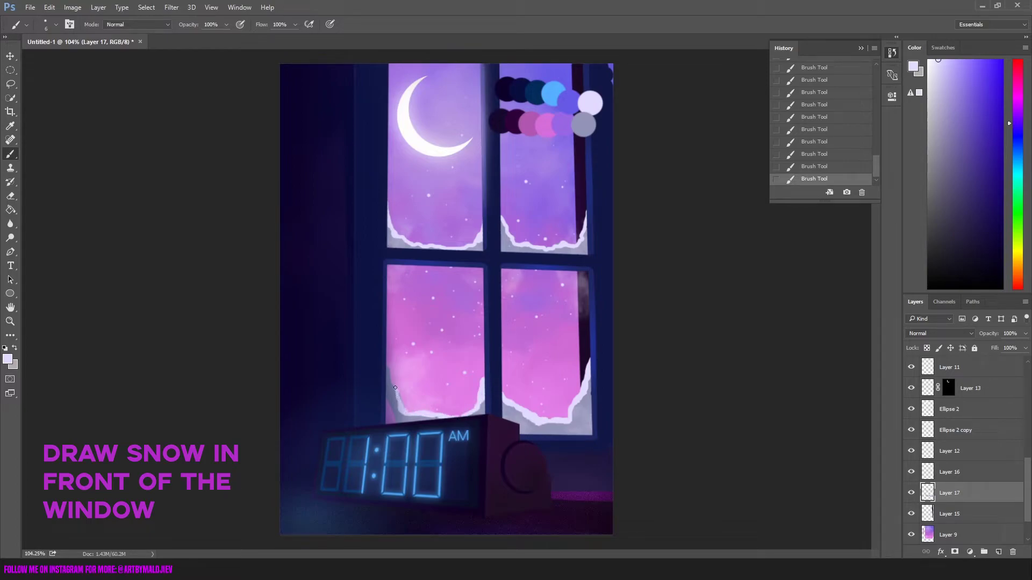
# - Pick a duller purple-grey shading colour sampled from the painting
pyautogui.keyDown('alt'); pyautogui.click(44, 190); pyautogui.keyUp('alt')
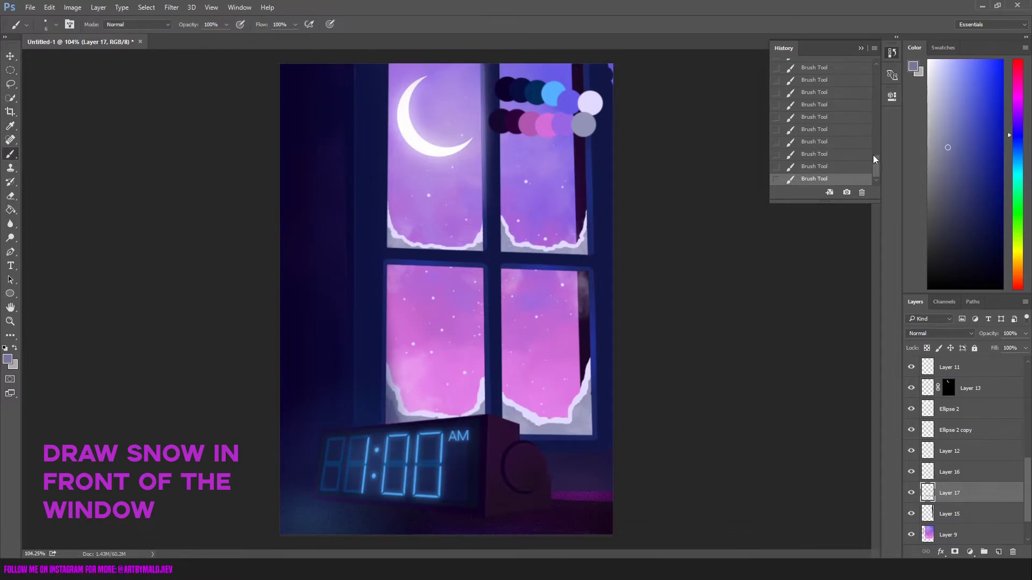
pyautogui.hotkey('ctrl', 'z')
pyautogui.rightClick(408, 396)
pyautogui.press('Escape')
pyautogui.hotkey('ctrl', 'z')
pyautogui.hotkey('ctrl', 'z')
pyautogui.keyDown('alt'); pyautogui.click(395, 395); pyautogui.keyUp('alt')
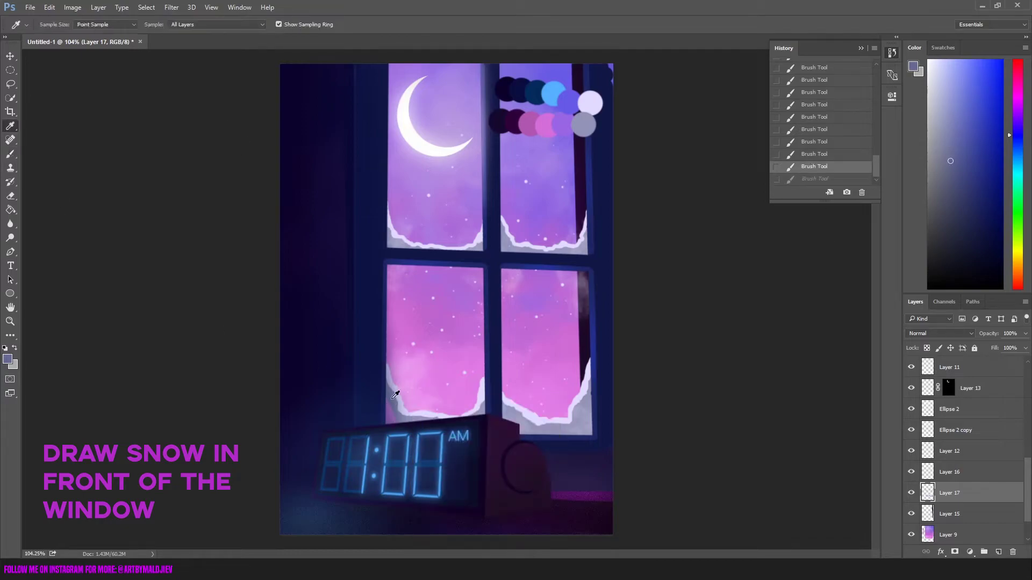
# - Heal a small spot, then dodge and burn the snow drift edges
pyautogui.hotkey('ctrl', 'z')
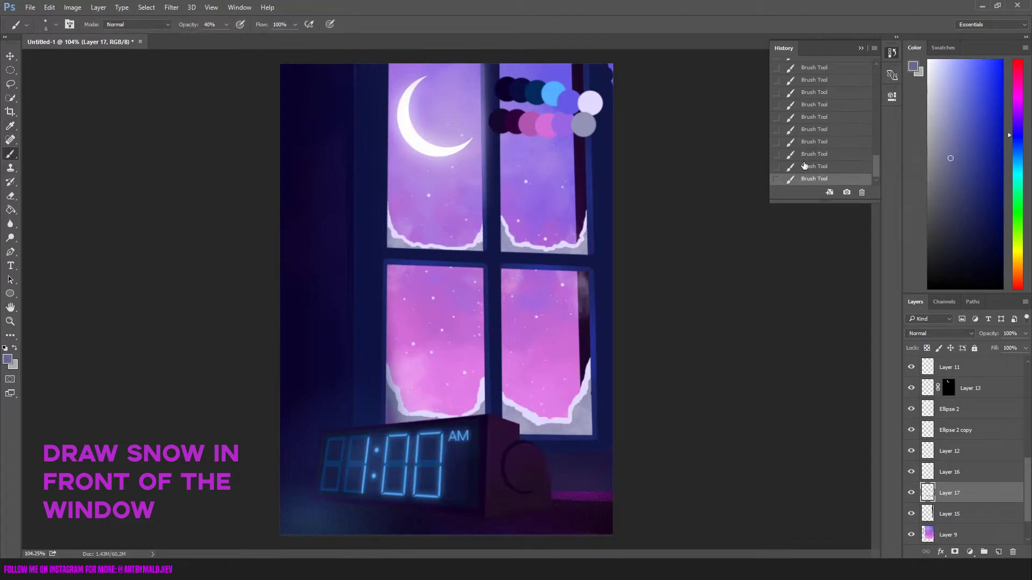
pyautogui.press('j')
pyautogui.click(400, 446)
pyautogui.press('o')
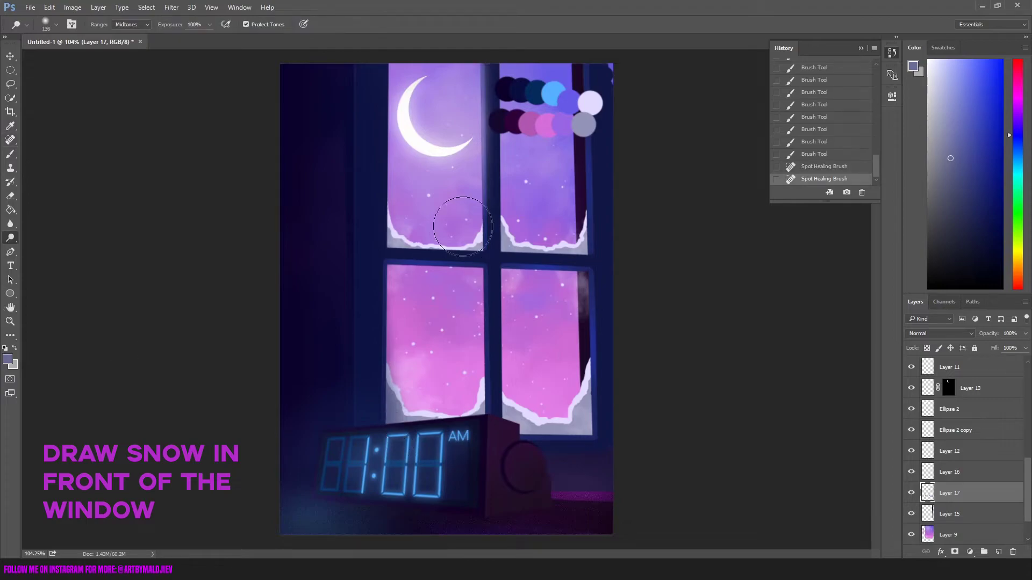
pyautogui.moveTo(392, 237); pyautogui.dragTo(584, 236)
pyautogui.rightClick(10, 223)
pyautogui.press('Escape')
pyautogui.hotkey('shift', 'o')
pyautogui.moveTo(392, 239); pyautogui.dragTo(583, 237)
pyautogui.moveTo(554, 425); pyautogui.dragTo(547, 455)
# - Dodge Layer 9 to brighten the pink sky in the upper and lower window panes
pyautogui.rightClick(10, 237)
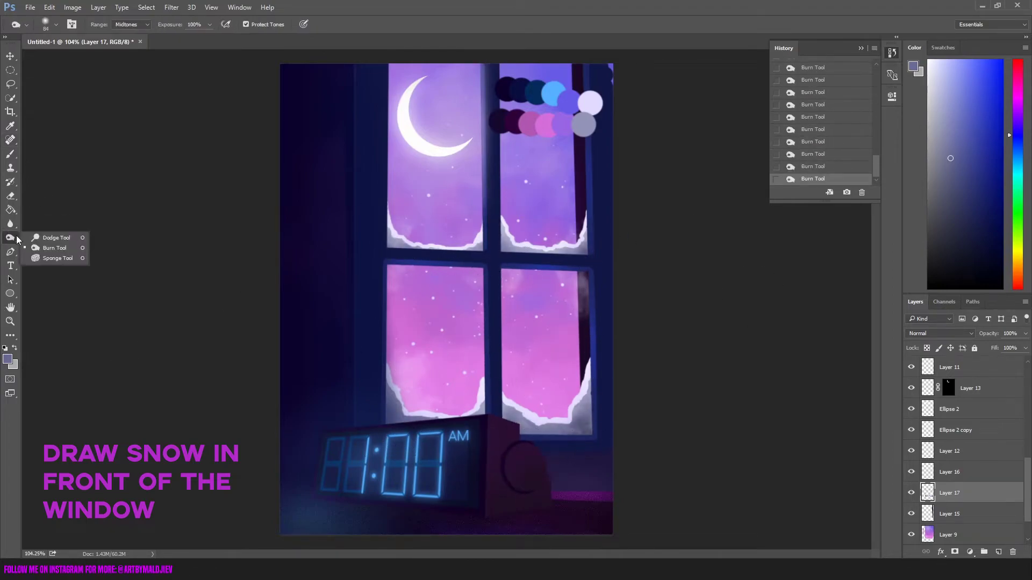
pyautogui.click(43, 237)
pyautogui.moveTo(591, 487); pyautogui.dragTo(570, 473)
pyautogui.moveTo(542, 430); pyautogui.dragTo(527, 448)
pyautogui.hotkey('alt', '[')
pyautogui.hotkey('alt', '[')
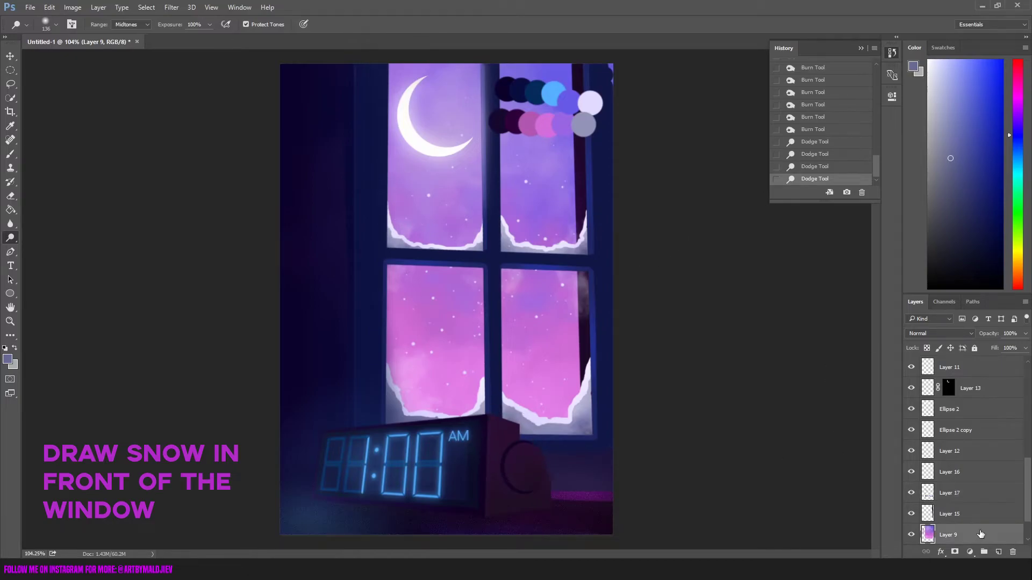
pyautogui.moveTo(419, 70); pyautogui.dragTo(425, 241)
pyautogui.moveTo(408, 97); pyautogui.dragTo(462, 81)
pyautogui.moveTo(403, 280); pyautogui.dragTo(511, 398)
pyautogui.moveTo(559, 279); pyautogui.dragTo(559, 344)
pyautogui.moveTo(548, 70); pyautogui.dragTo(548, 188)
pyautogui.click(814, 166)
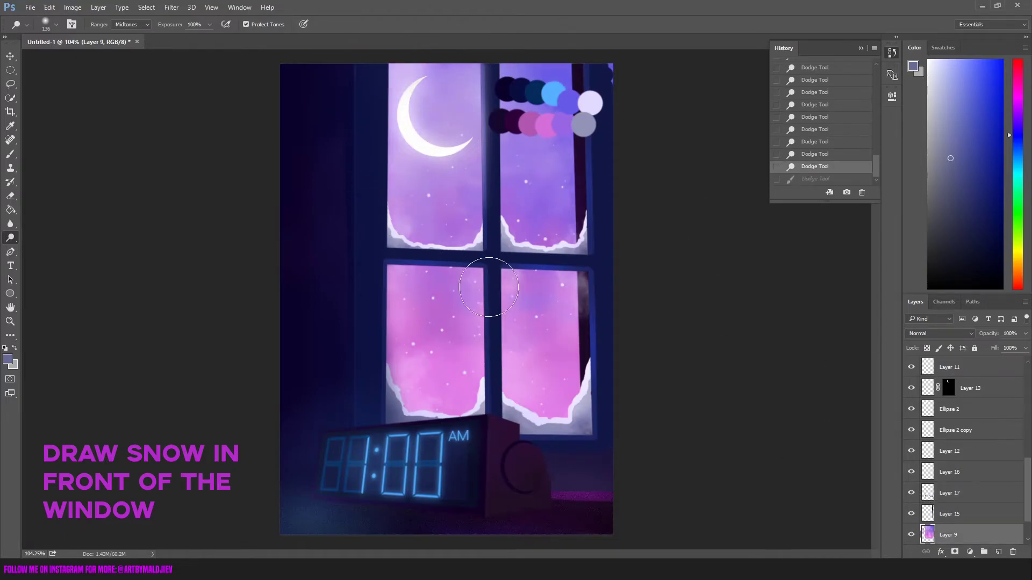
pyautogui.moveTo(470, 398); pyautogui.dragTo(565, 427)
# - Paint a dark navy stroke on the Layer 2 backdrop, erase stray marks, and zoom out
pyautogui.press('b')
pyautogui.rightClick(618, 86)
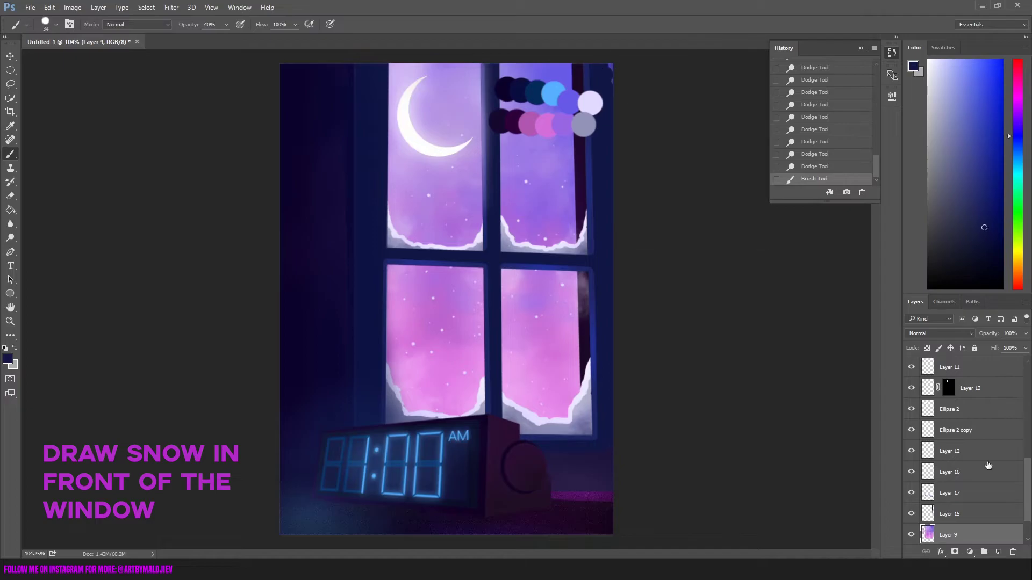
pyautogui.hotkey('alt', '[')
pyautogui.click(620, 97)
pyautogui.moveTo(619, 108); pyautogui.dragTo(601, 75)
pyautogui.hotkey('alt', ']')
pyautogui.press('e')
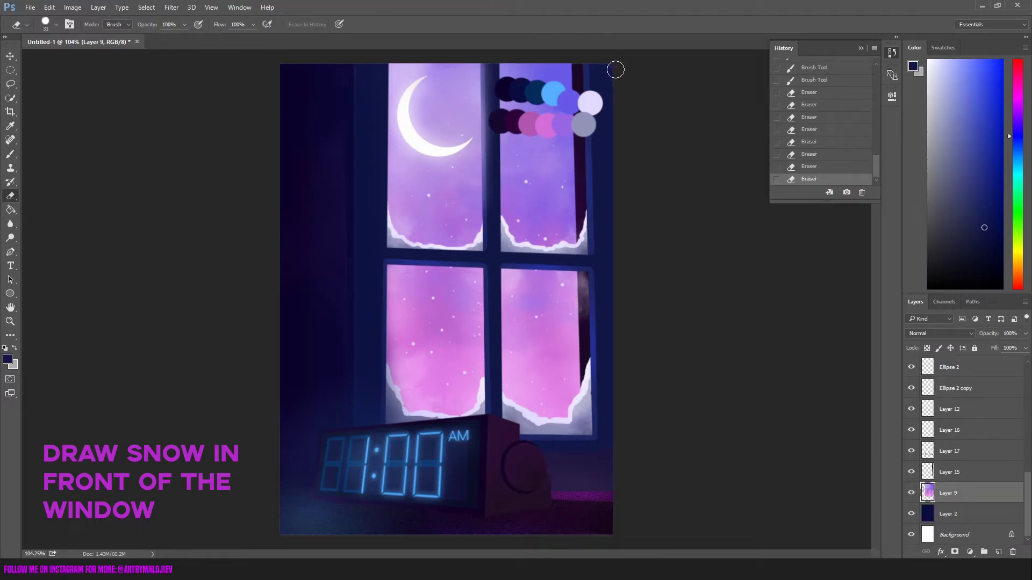
pyautogui.scroll(2, 916, 433)
pyautogui.click(949, 388)
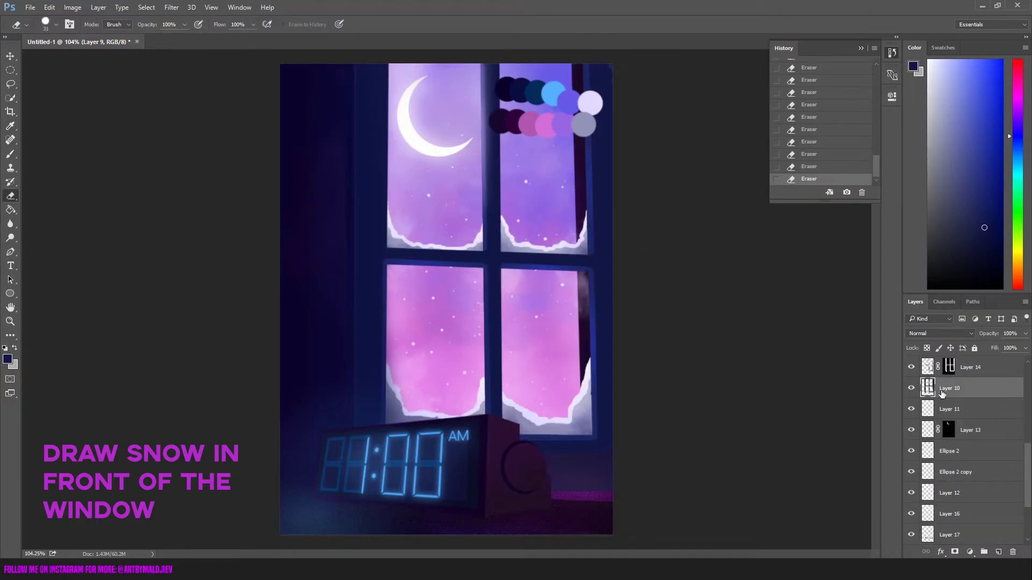
pyautogui.press('b')
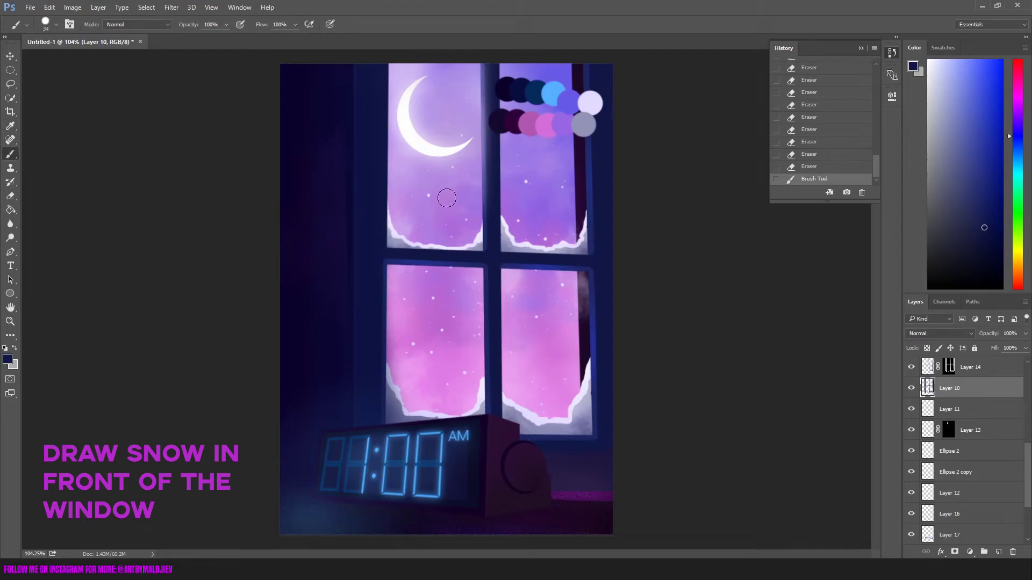
pyautogui.click(9, 321)
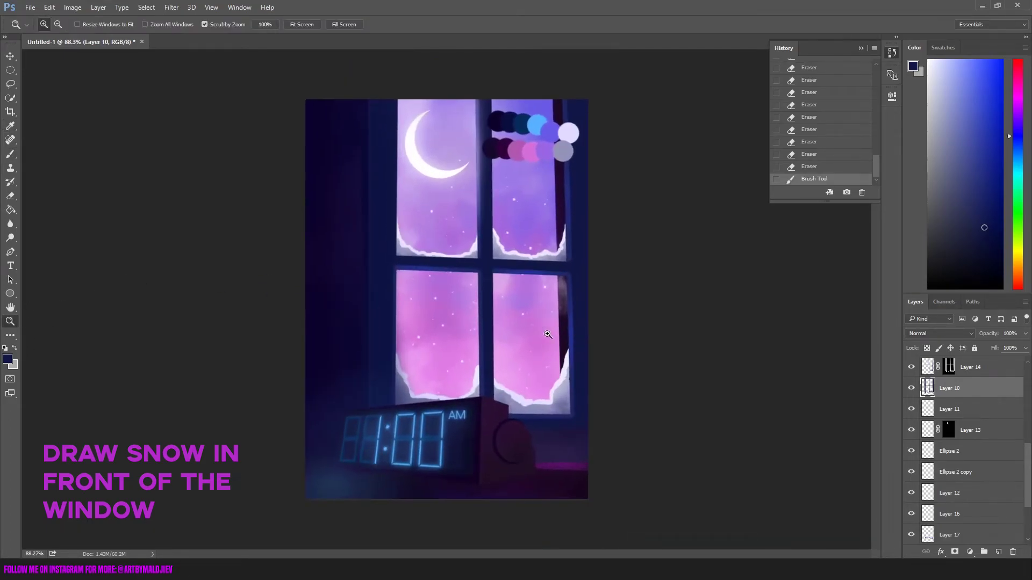
# - Sample a magenta-purple colour and paint a first pink tree in the lower-right pane
pyautogui.press('u')
pyautogui.click(558, 252)
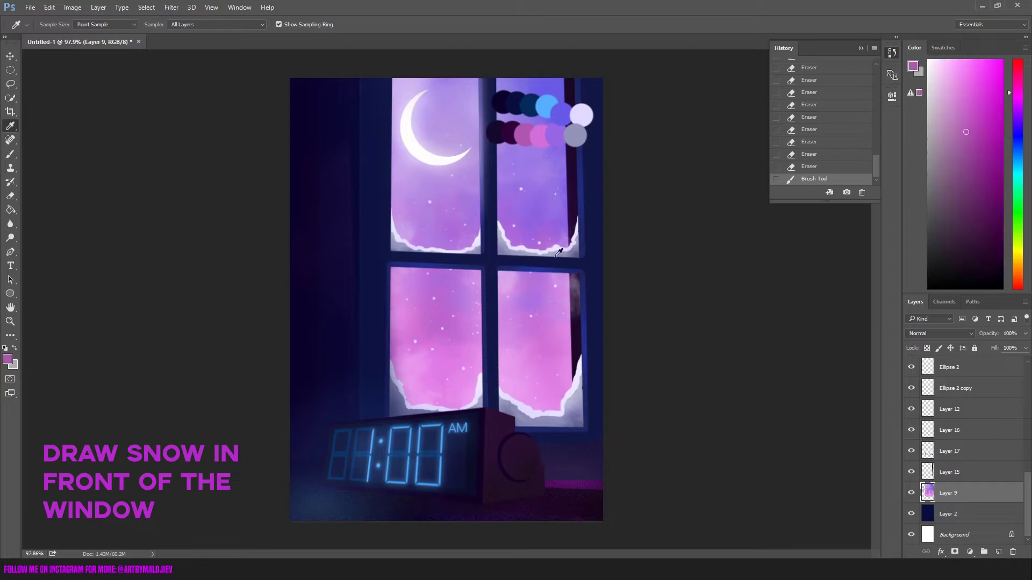
pyautogui.press('b')
pyautogui.click(510, 359)
pyautogui.rightClick(516, 361)
pyautogui.press('Escape')
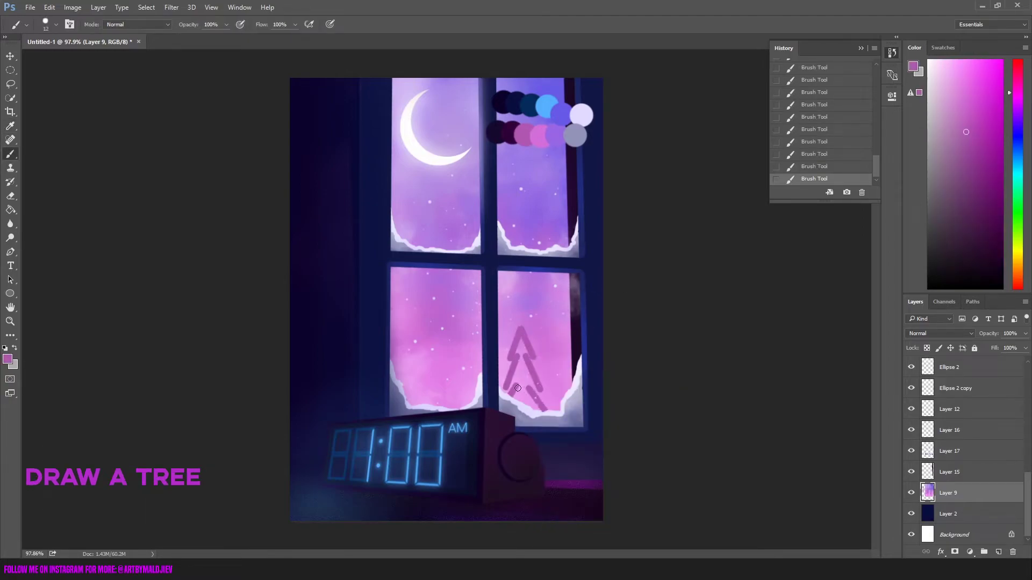
pyautogui.rightClick(530, 352)
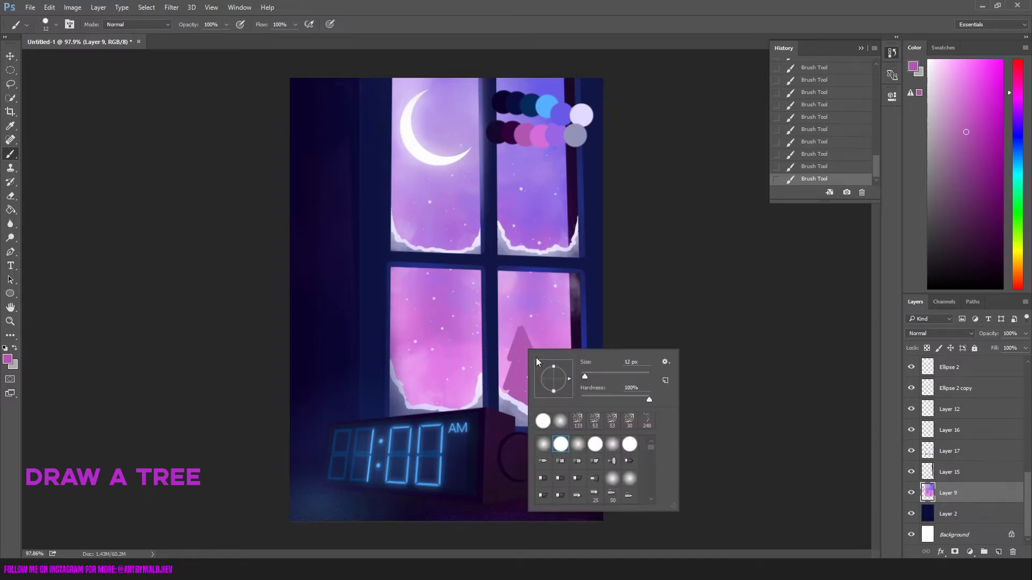
pyautogui.press('Return')
pyautogui.moveTo(519, 331)
pyautogui.mouseDown()
pyautogui.moveTo(508, 387)
pyautogui.moveTo(532, 392)
pyautogui.moveTo(523, 371)
pyautogui.mouseUp()
# - Adjust the tree's hue and saturation and soften it with a Gaussian blur
pyautogui.click(73, 7)
pyautogui.click(204, 97)
pyautogui.press('Return')
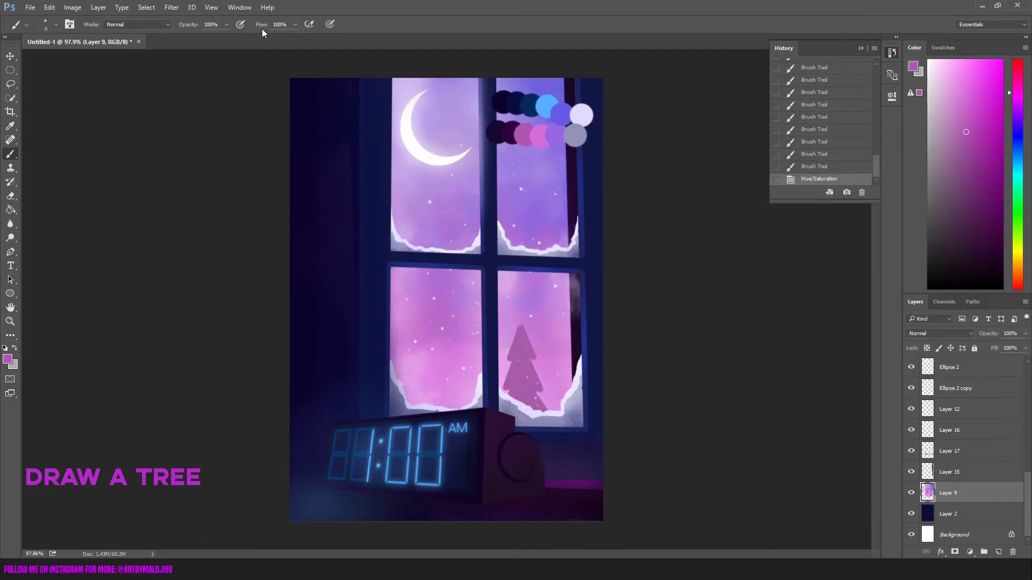
pyautogui.click(171, 7)
pyautogui.click(341, 166)
# - Revert via History to before the tree, then paint a new pine tree on a fresh layer
pyautogui.scroll(2, 813, 173)
pyautogui.click(814, 103)
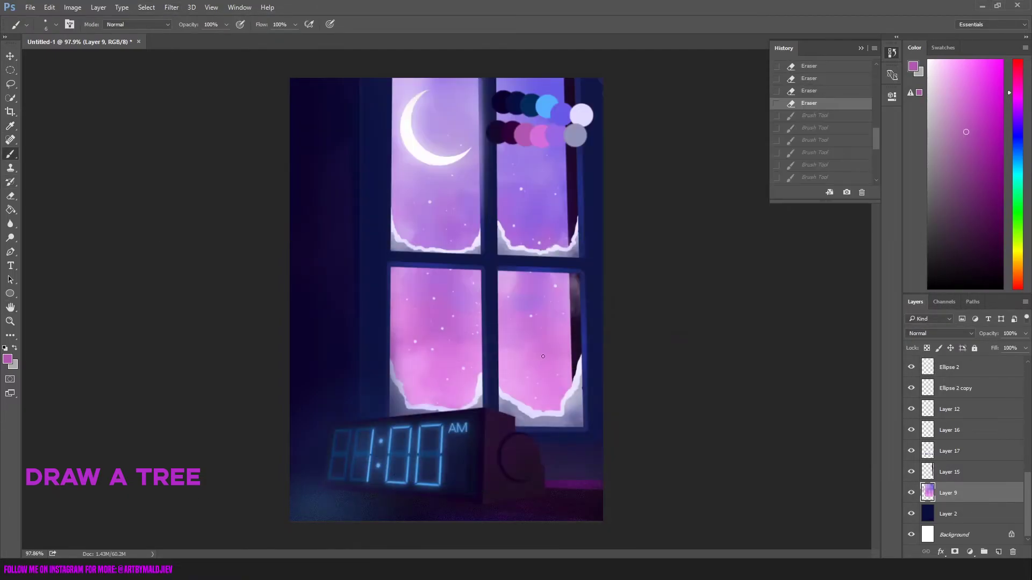
pyautogui.click(1025, 301)
pyautogui.click(913, 222)
pyautogui.moveTo(573, 144); pyautogui.dragTo(574, 383)
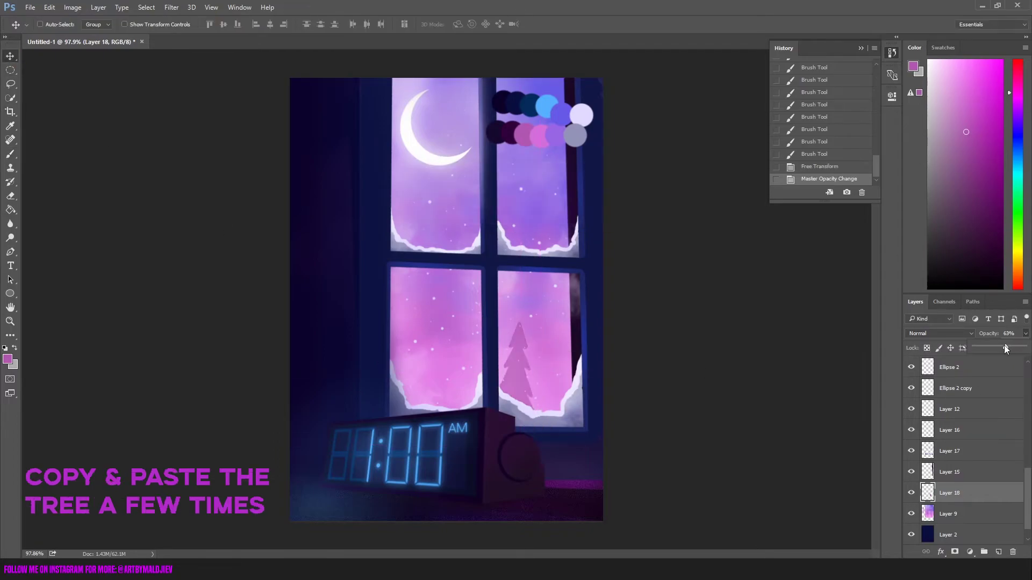
# - Commit the tree's transform, then duplicate it and move the copy left
pyautogui.rightClick(524, 400)
pyautogui.press('Escape')
pyautogui.press('v')
pyautogui.press('Return')
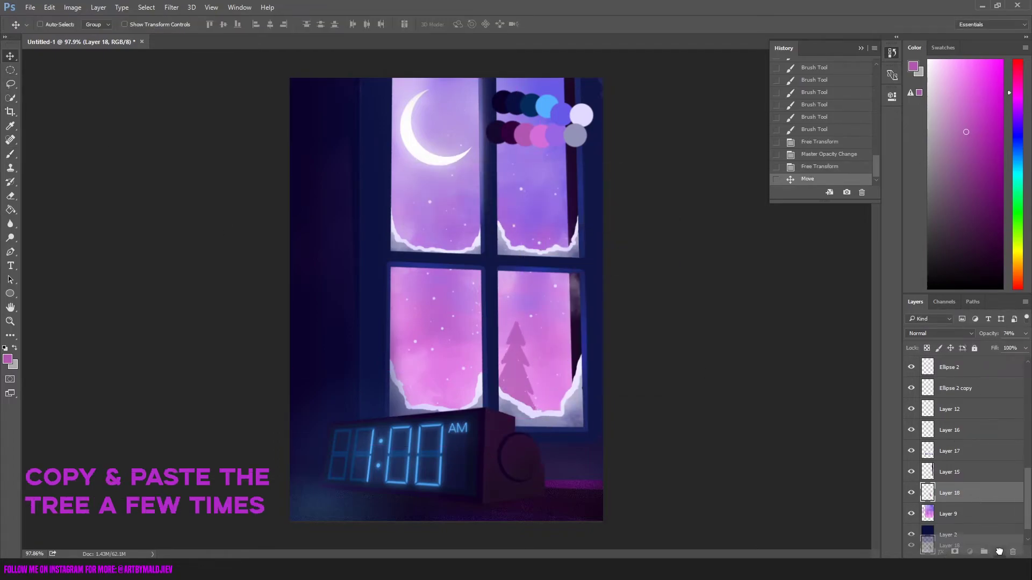
pyautogui.moveTo(534, 395)
pyautogui.mouseDown()
pyautogui.moveTo(487, 405)
pyautogui.moveTo(400, 365)
pyautogui.mouseUp()
# - Mirror the tree copy and stretch it taller in the left pane
pyautogui.hotkey('ctrl', 't')
pyautogui.rightClick(407, 222)
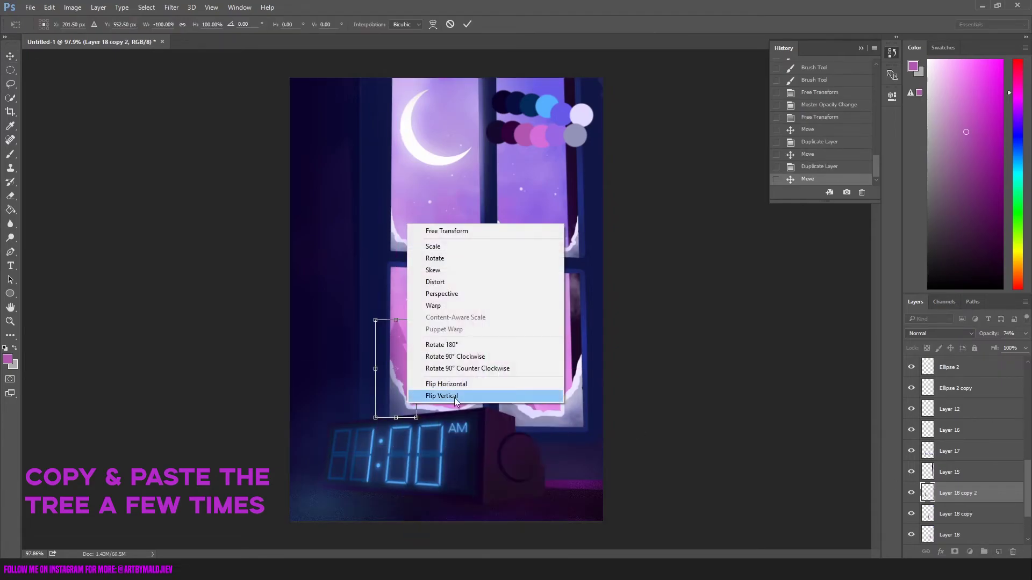
pyautogui.press('Escape')
pyautogui.moveTo(396, 318); pyautogui.dragTo(396, 300)
# - Duplicate the tree again and shrink it into a small tree above the clock
pyautogui.press('Return')
pyautogui.hotkey('ctrl', 'j')
pyautogui.moveTo(397, 359); pyautogui.dragTo(433, 397)
pyautogui.hotkey('ctrl', 't')
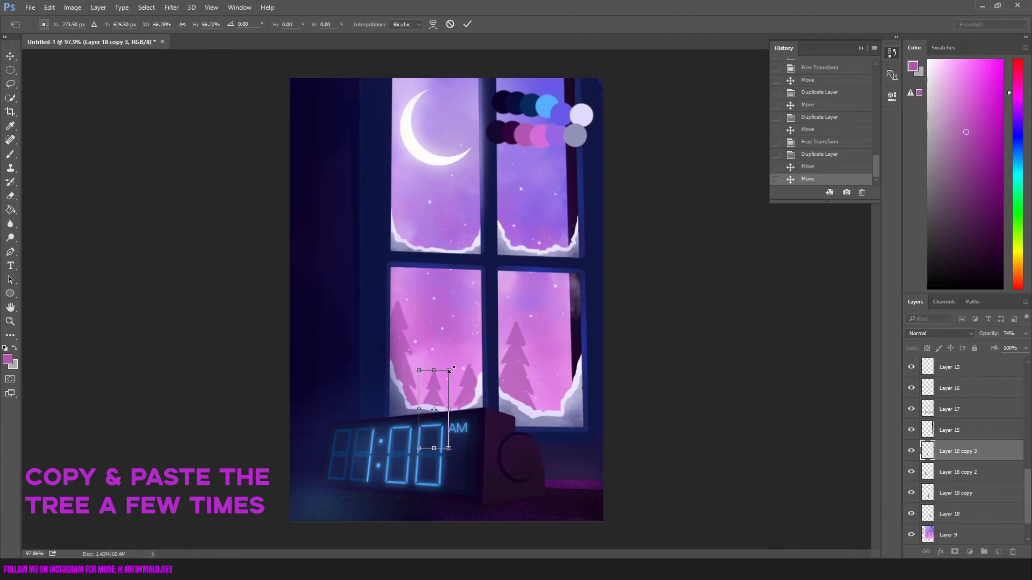
# - Duplicate the original tree and place the mirrored copy in the right pane
pyautogui.click(949, 513)
pyautogui.press('Return')
pyautogui.hotkey('ctrl', 'j')
pyautogui.moveTo(516, 349)
pyautogui.mouseDown()
pyautogui.moveTo(548, 344)
pyautogui.moveTo(574, 270)
pyautogui.mouseUp()
pyautogui.hotkey('ctrl', 't')
pyautogui.press('Return')
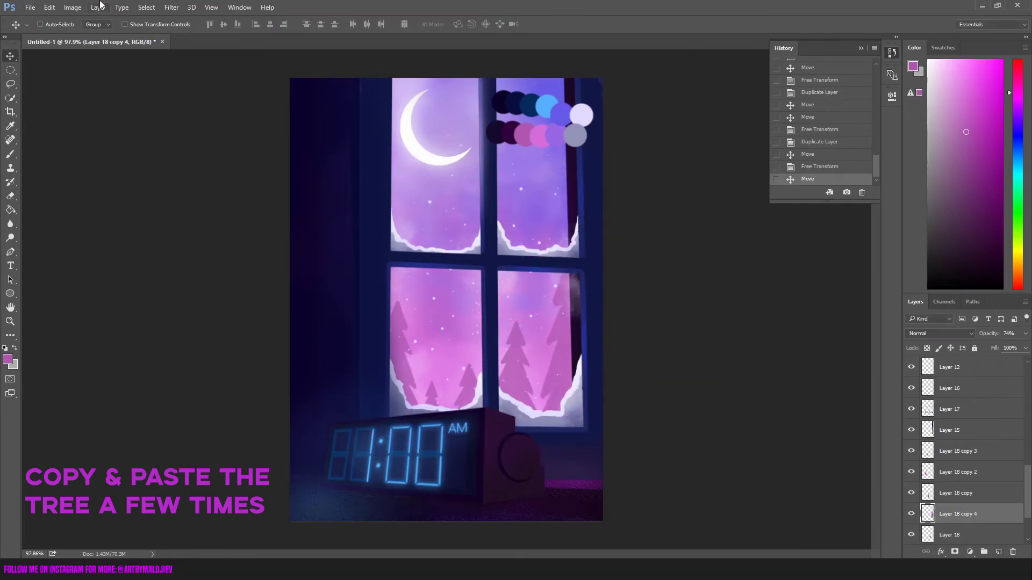
# - Shift hue, lower saturation and fade opacity on two tree copies with Hue/Saturation
pyautogui.hotkey('ctrl', 'u')
pyautogui.moveTo(825, 200)
pyautogui.mouseDown()
pyautogui.moveTo(837, 201)
pyautogui.moveTo(814, 200)
pyautogui.mouseUp()
pyautogui.press('Return')
pyautogui.click(957, 472)
pyautogui.click(72, 7)
pyautogui.click(215, 111)
pyautogui.press('Return')
pyautogui.click(919, 494)
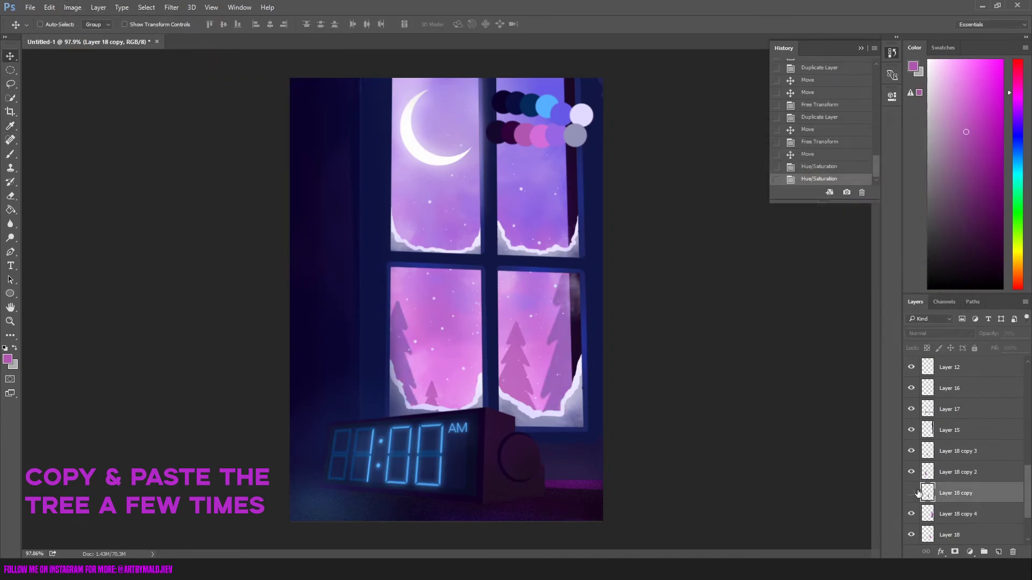
pyautogui.moveTo(1014, 346); pyautogui.dragTo(999, 346)
# - Select the small tree copy, then Layer 10, with the History panel collapsed
pyautogui.click(957, 450)
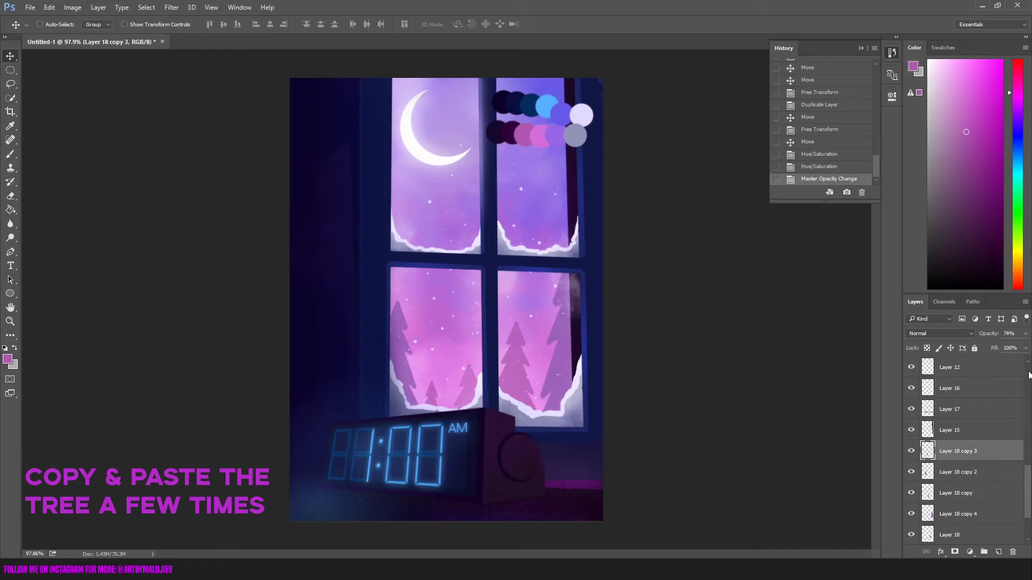
pyautogui.click(892, 52)
pyautogui.press('h')
pyautogui.scroll(5, 976, 461)
pyautogui.click(950, 409)
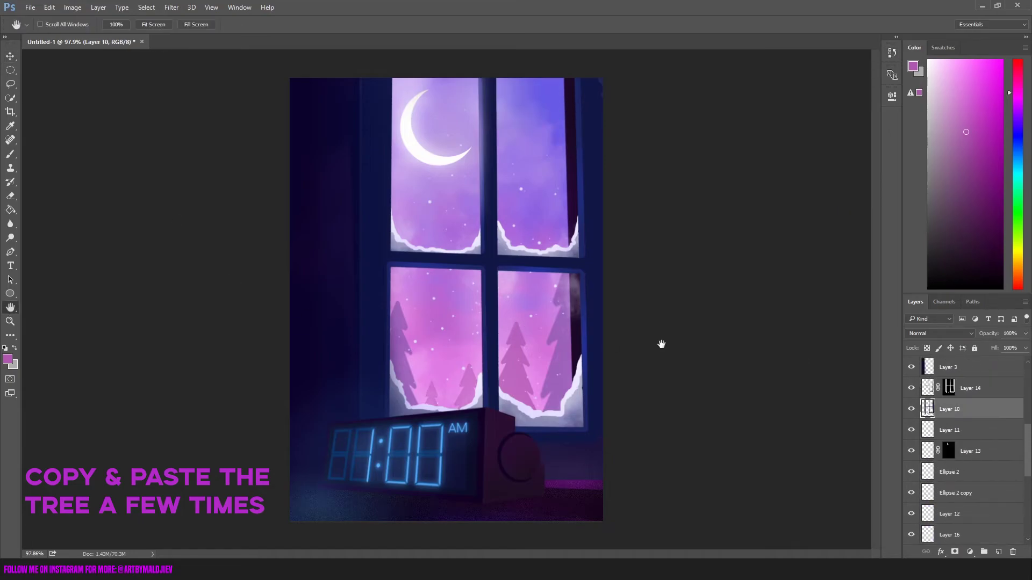
# - Set up a larger brush with dark navy sampled from the painting, and add a new layer
pyautogui.press('b')
pyautogui.keyDown('alt'); pyautogui.click(523, 205); pyautogui.keyUp('alt')
pyautogui.moveTo(462, 253); pyautogui.dragTo(439, 255)
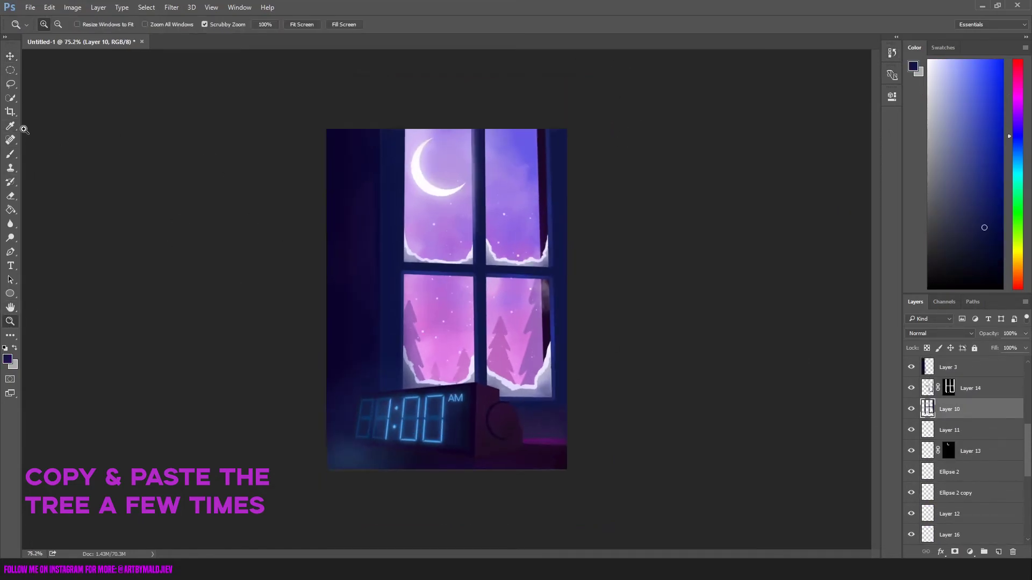
pyautogui.rightClick(509, 238)
pyautogui.scroll(-5, 968, 457)
pyautogui.click(950, 493)
# - Use a speckled brush tip, raise the layer, apply Gaussian Blur, and set its opacity to 60%
pyautogui.rightClick(548, 149)
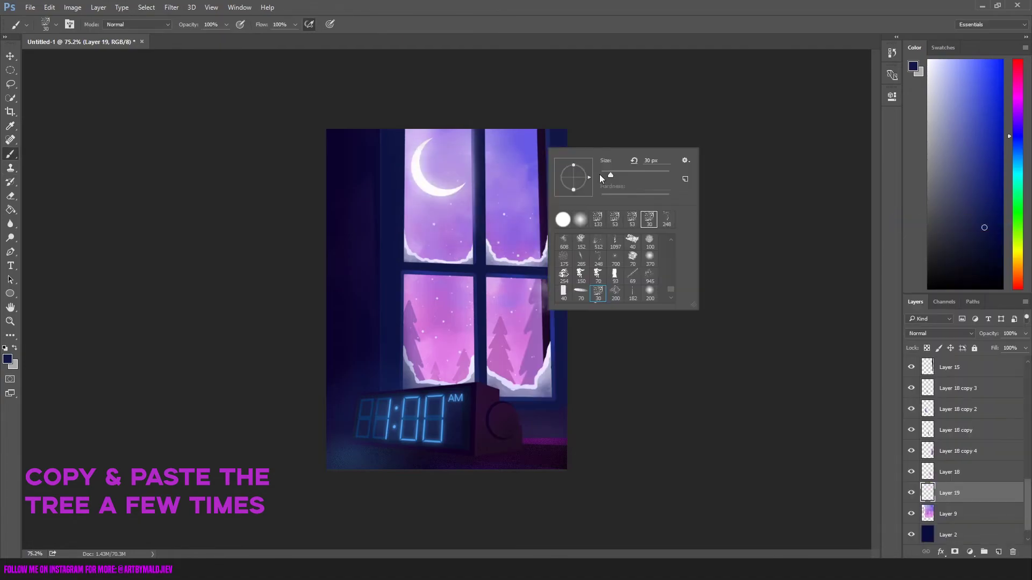
pyautogui.click(932, 86)
pyautogui.hotkey('ctrl', ']')
pyautogui.hotkey('ctrl', ']')
pyautogui.hotkey('ctrl', ']')
pyautogui.hotkey('ctrl', ']')
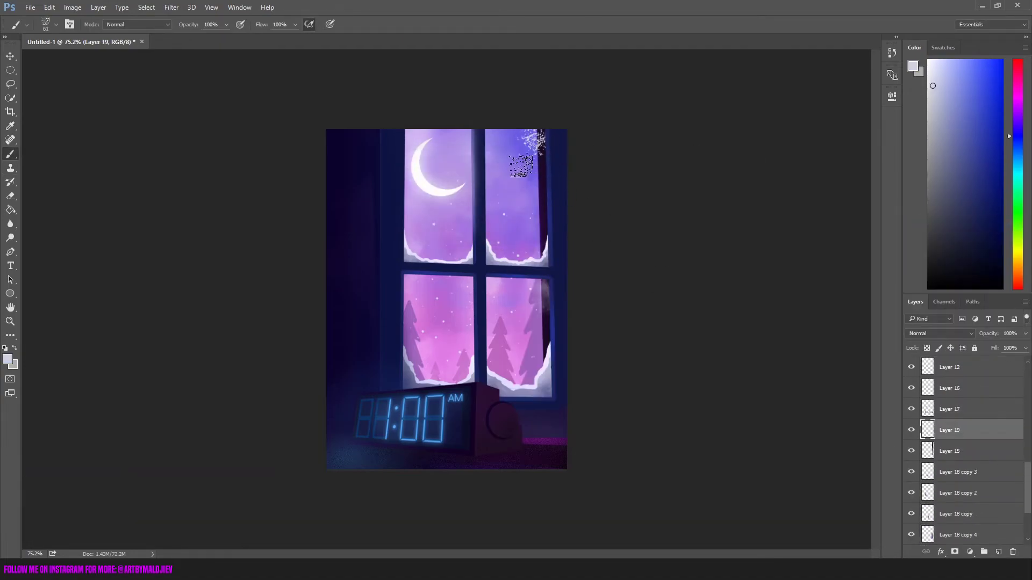
pyautogui.click(172, 7)
pyautogui.click(342, 166)
pyautogui.press('Return')
pyautogui.press('v')
pyautogui.press('6')
pyautogui.press('6')
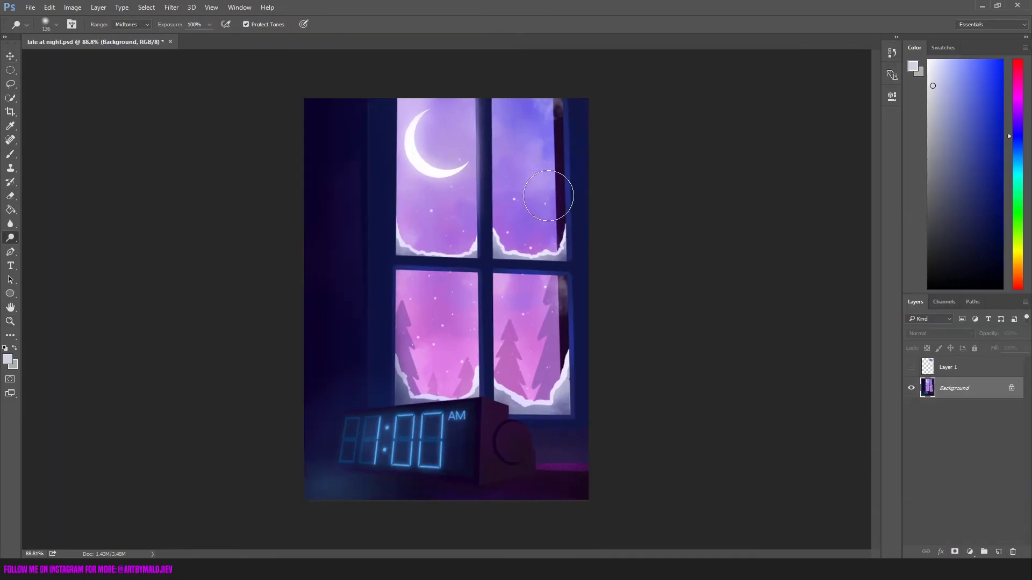
# - Brighten the upper-right pane, then burn the left wall, window frames and edges with a larger brush
pyautogui.click(840, 156)
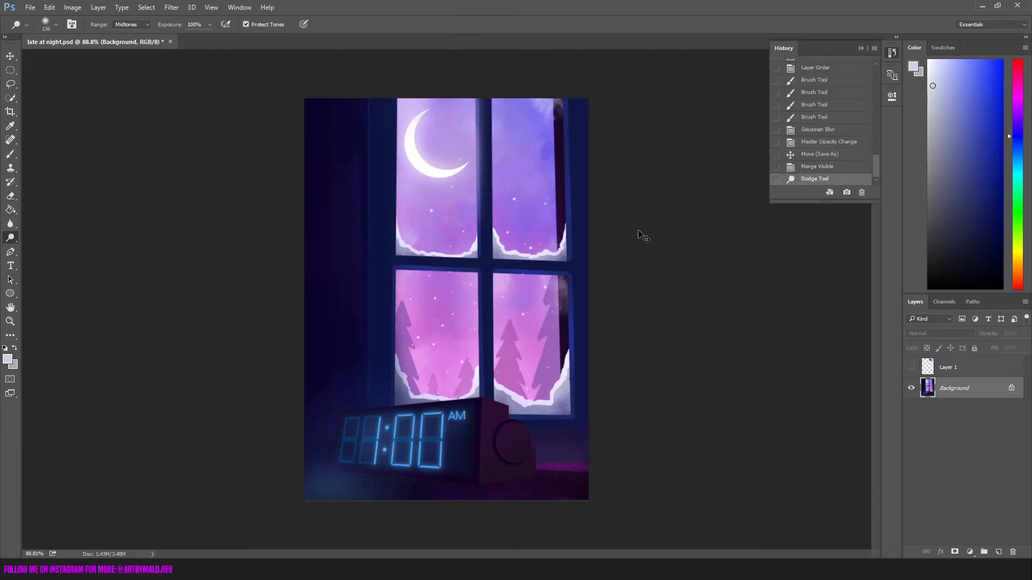
pyautogui.moveTo(539, 105); pyautogui.dragTo(543, 236)
pyautogui.rightClick(359, 398)
pyautogui.click(369, 531)
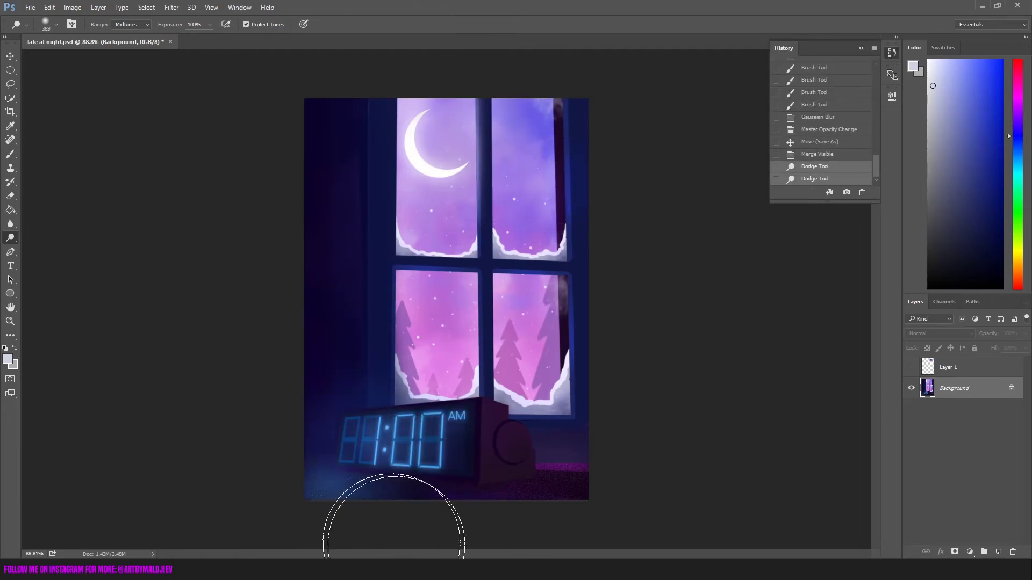
pyautogui.moveTo(327, 197); pyautogui.dragTo(308, 215)
pyautogui.moveTo(405, 269); pyautogui.dragTo(405, 139)
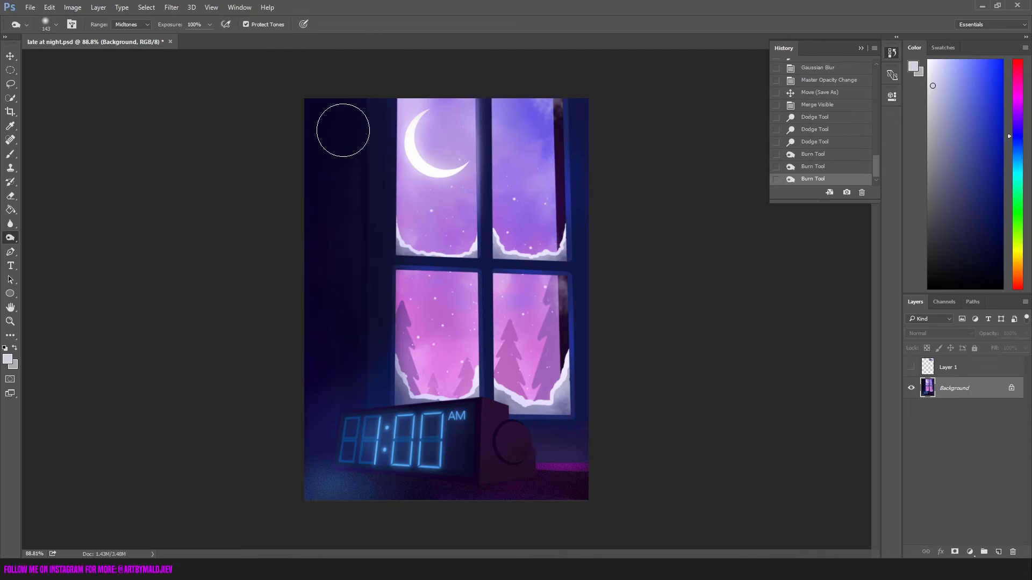
pyautogui.moveTo(343, 130); pyautogui.dragTo(542, 86)
# - Darken the sky edge in the top-right pane with the Burn tool, comparing before and after
pyautogui.rightClick(10, 237)
pyautogui.click(48, 249)
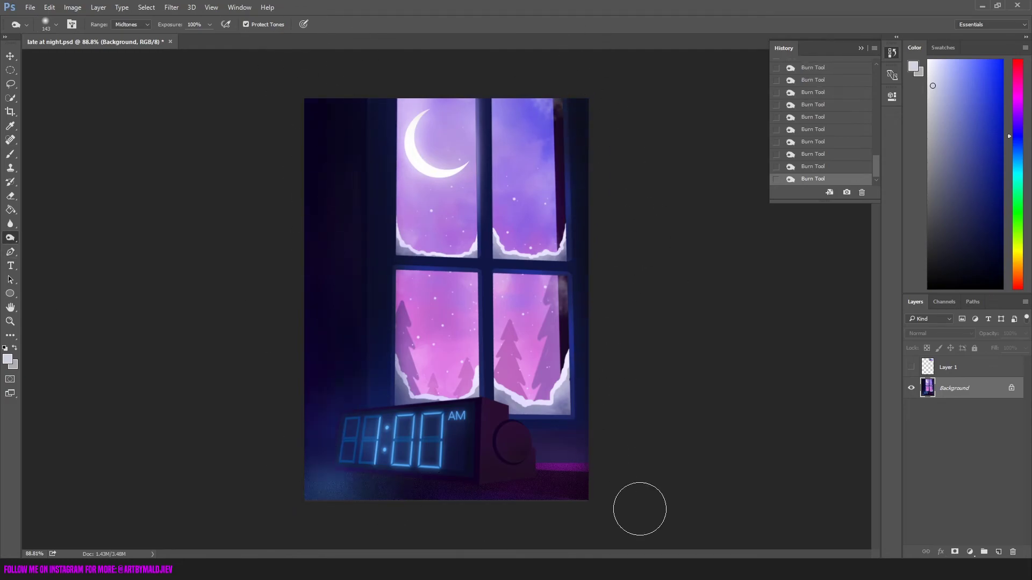
pyautogui.rightClick(519, 358)
pyautogui.press('Escape')
pyautogui.moveTo(519, 107); pyautogui.dragTo(524, 161)
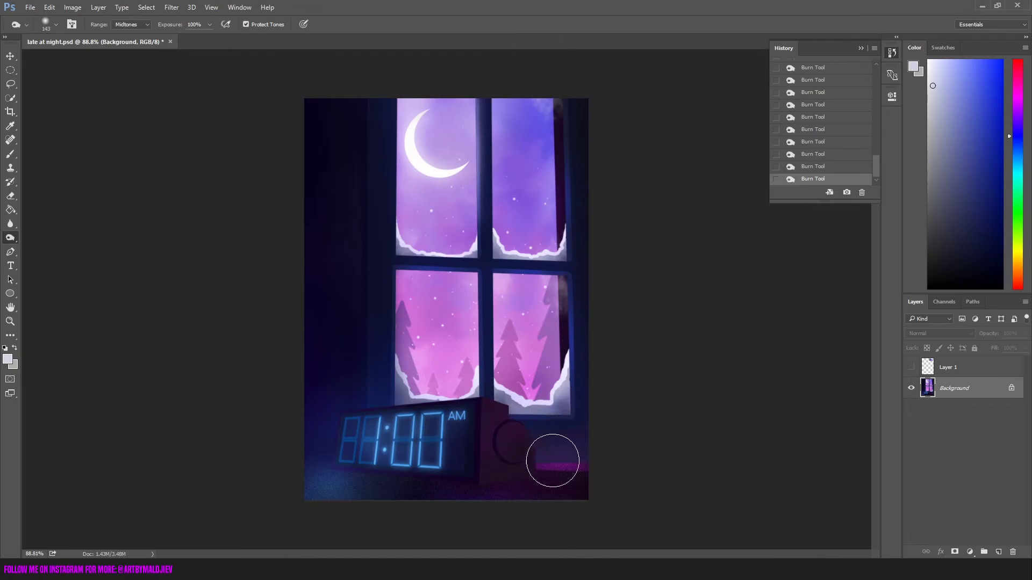
pyautogui.hotkey('ctrl', 'z')
pyautogui.hotkey('ctrl', 'z')
pyautogui.hotkey('ctrl', 'z')
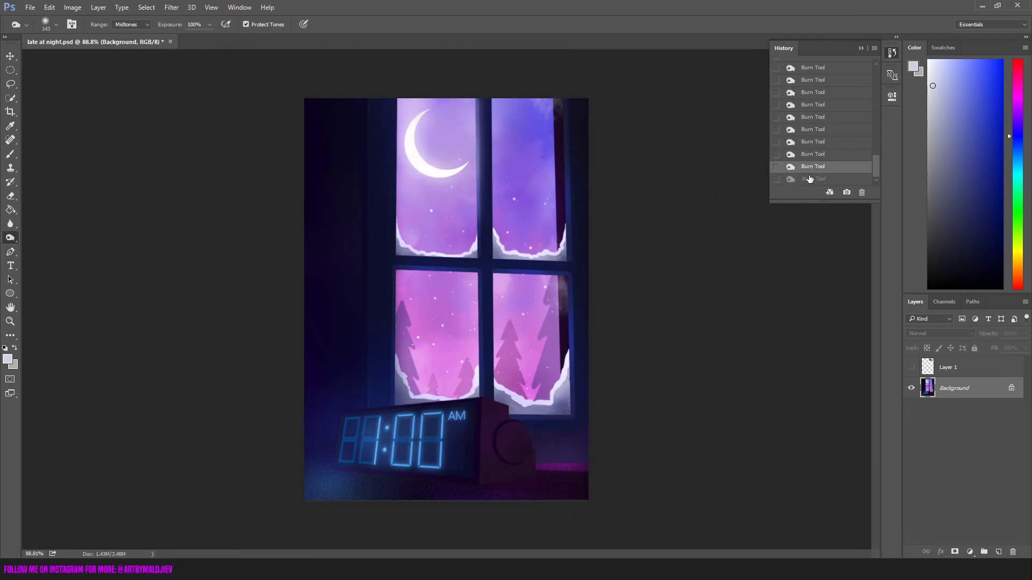
pyautogui.hotkey('ctrl', 'z')
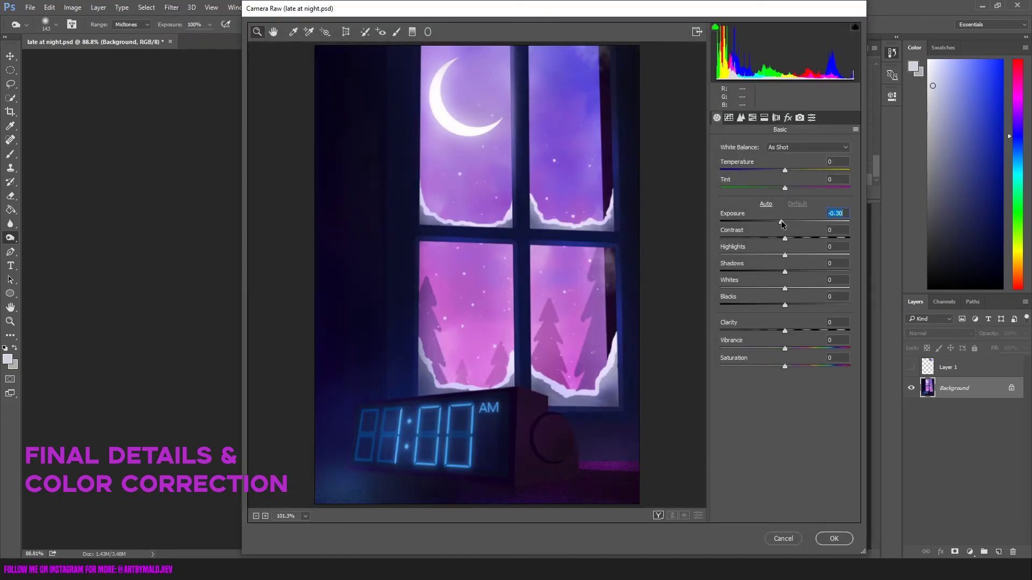
# - In Camera Raw, raise exposure, lower highlights, deepen blacks, add a dark vignette, and zoom in
pyautogui.moveTo(782, 223)
pyautogui.mouseDown()
pyautogui.moveTo(769, 288)
pyautogui.moveTo(784, 297)
pyautogui.mouseUp()
pyautogui.click(788, 348)
pyautogui.click(787, 117)
pyautogui.press('Return')
pyautogui.click(893, 52)
pyautogui.click(823, 169)
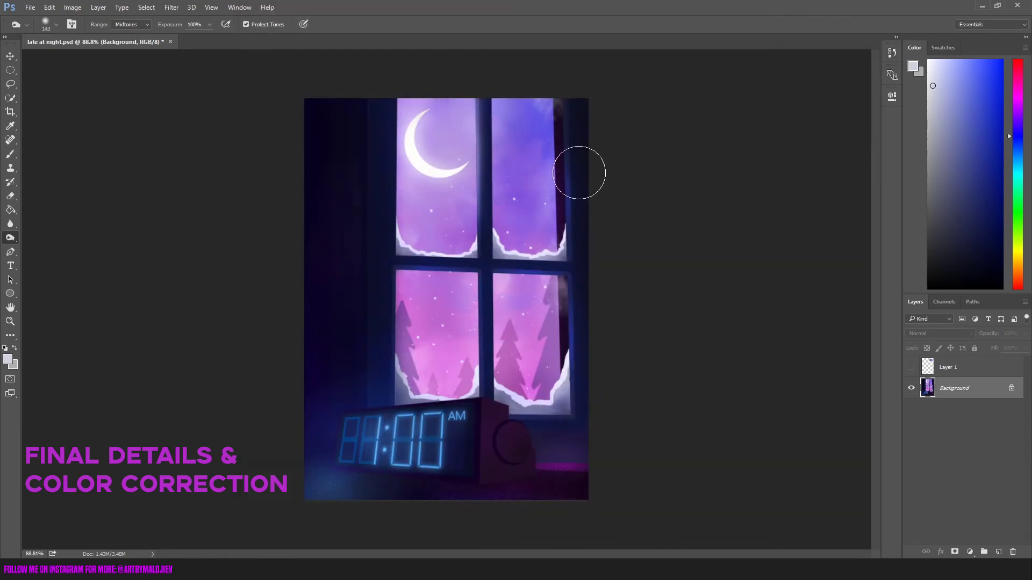
pyautogui.press('z')
pyautogui.moveTo(752, 369); pyautogui.dragTo(767, 368)
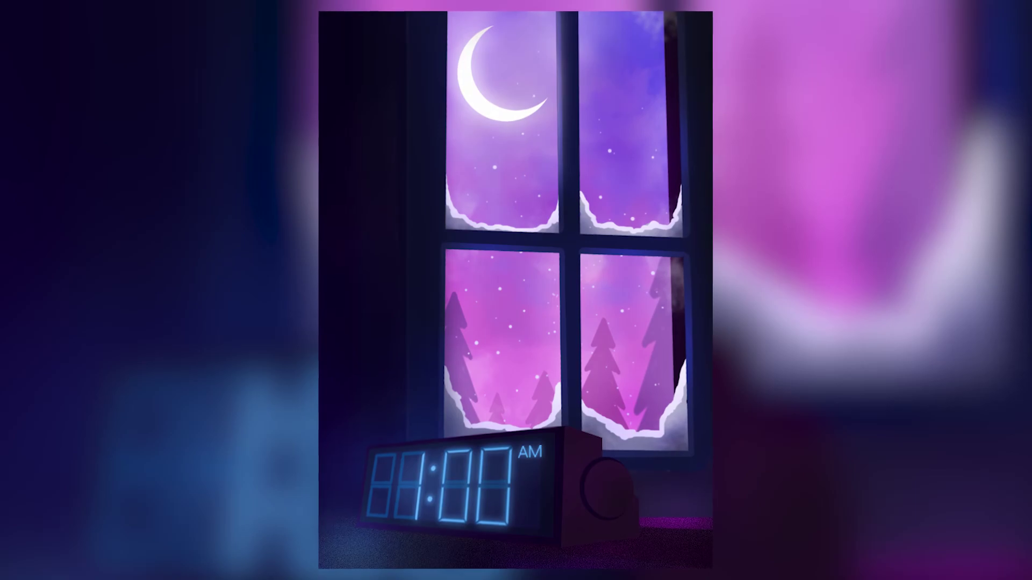